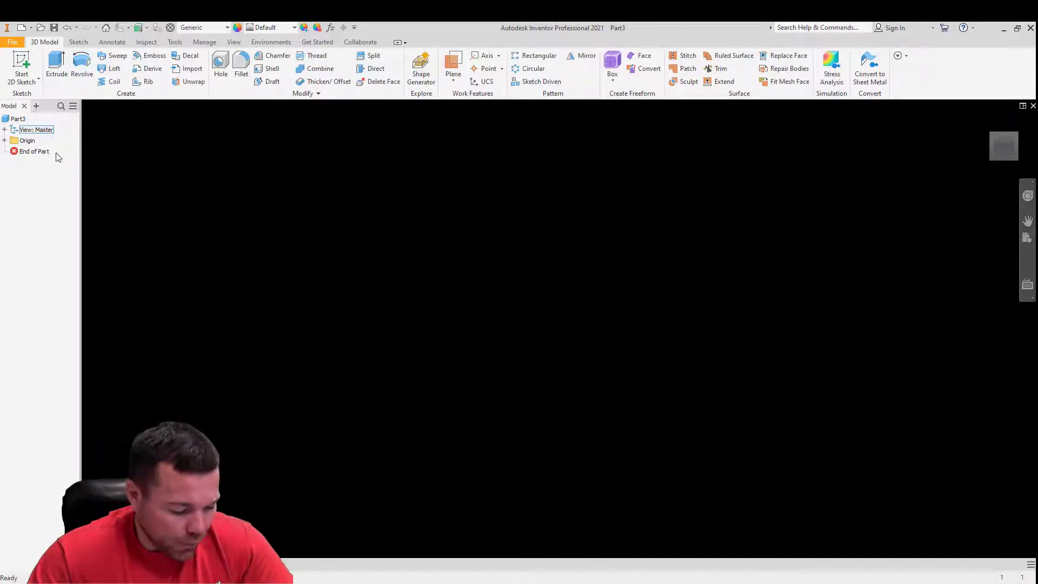
- Start a sketch on a vertical origin plane and begin a horizontal center-to-center slot with a center distance of 0.378 in
left_click(21, 62)
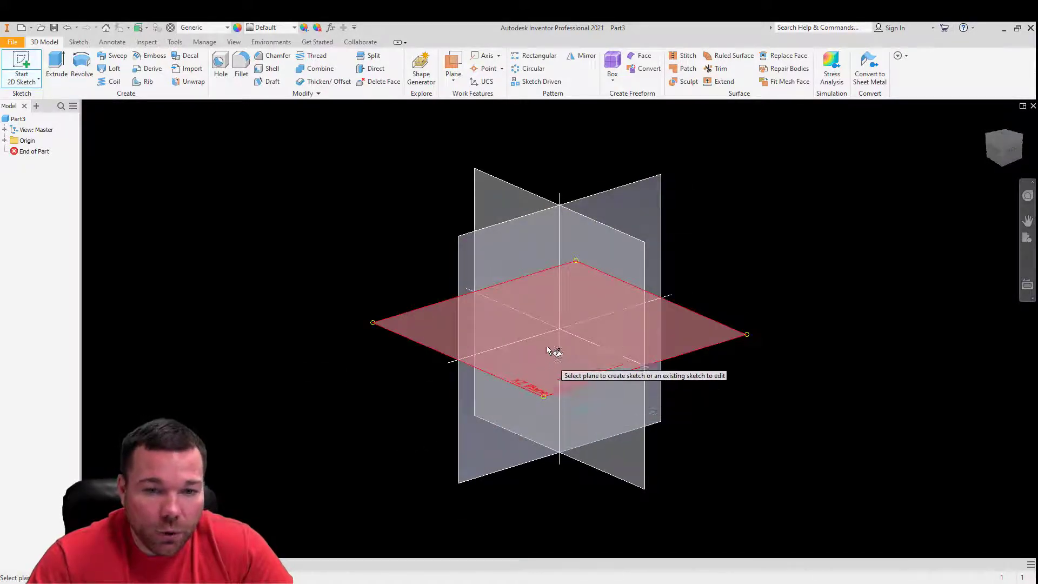
left_click(588, 293)
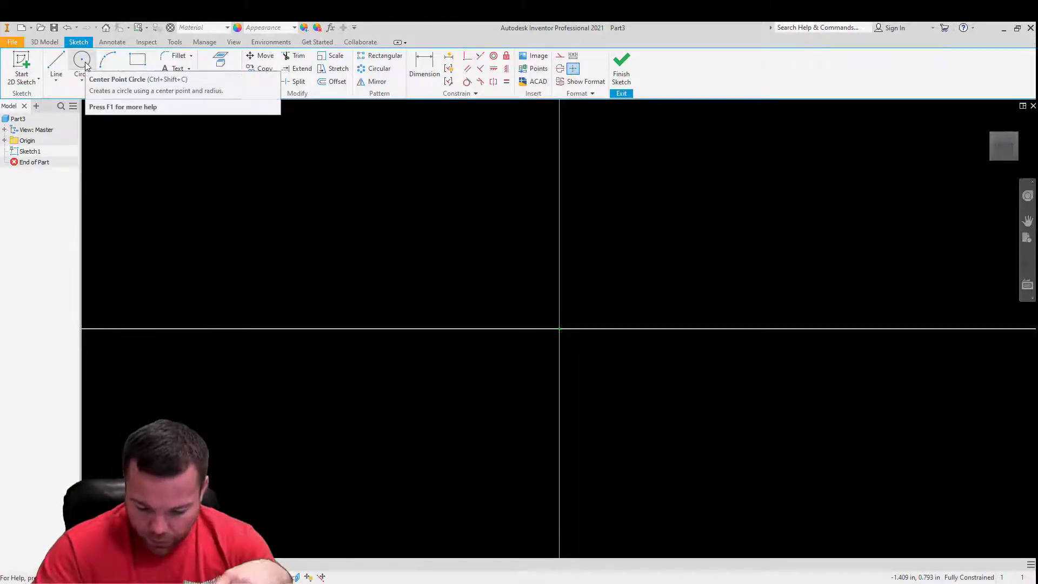
left_click(139, 81)
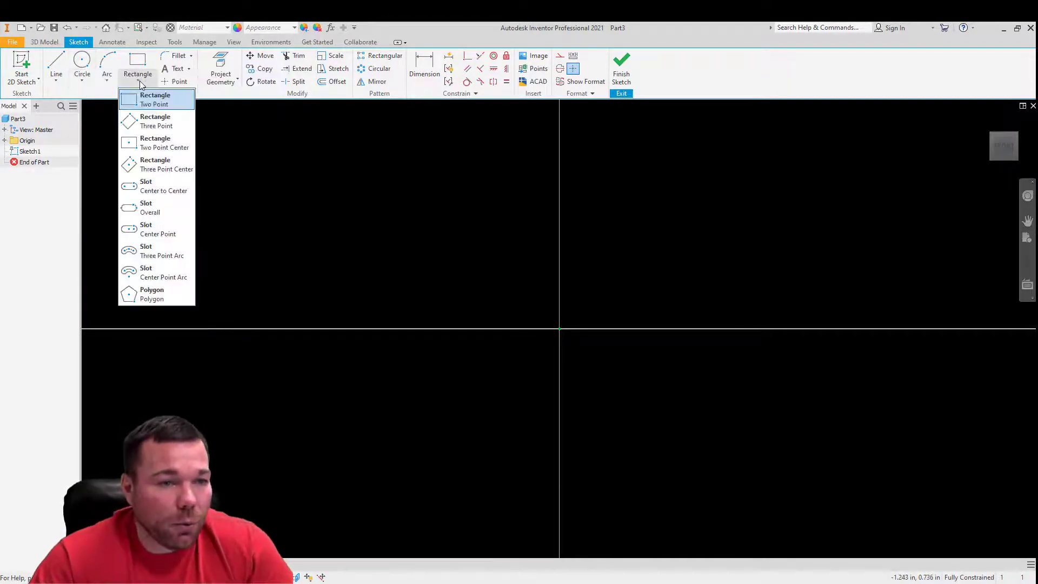
left_click(156, 187)
scroll(294, 276, "down", 5)
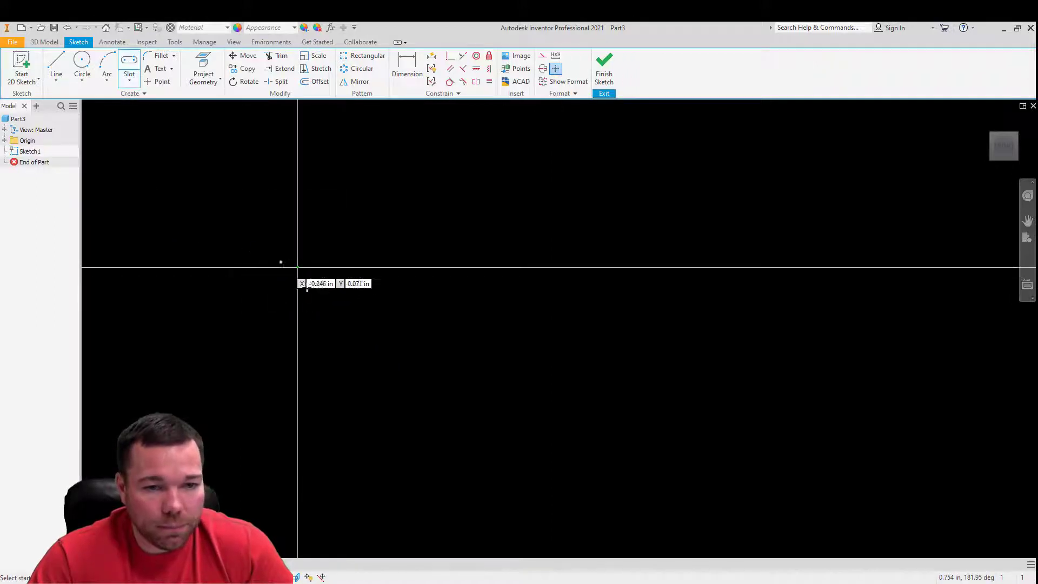
left_click(192, 357)
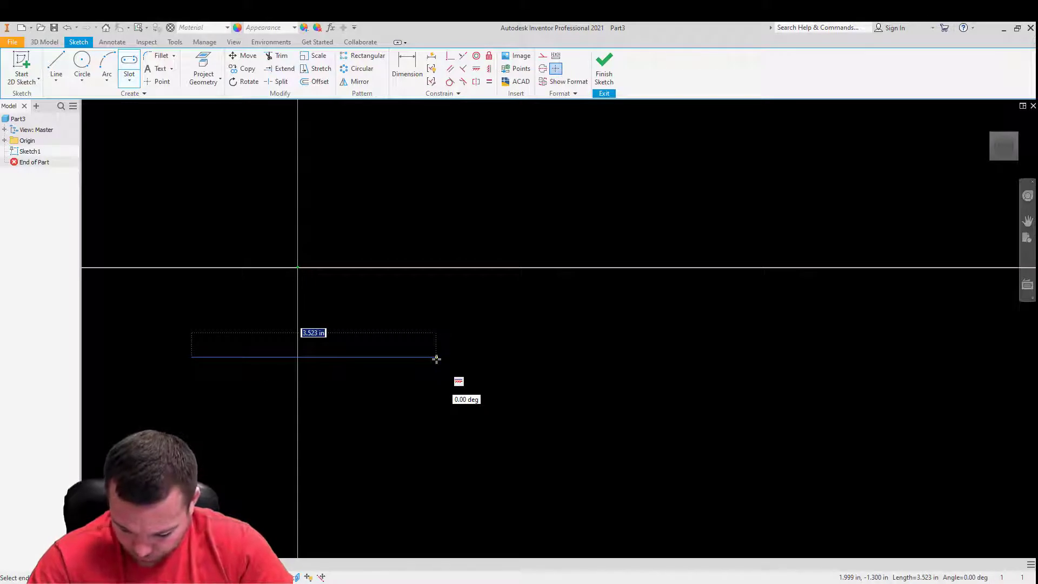
type(".378")
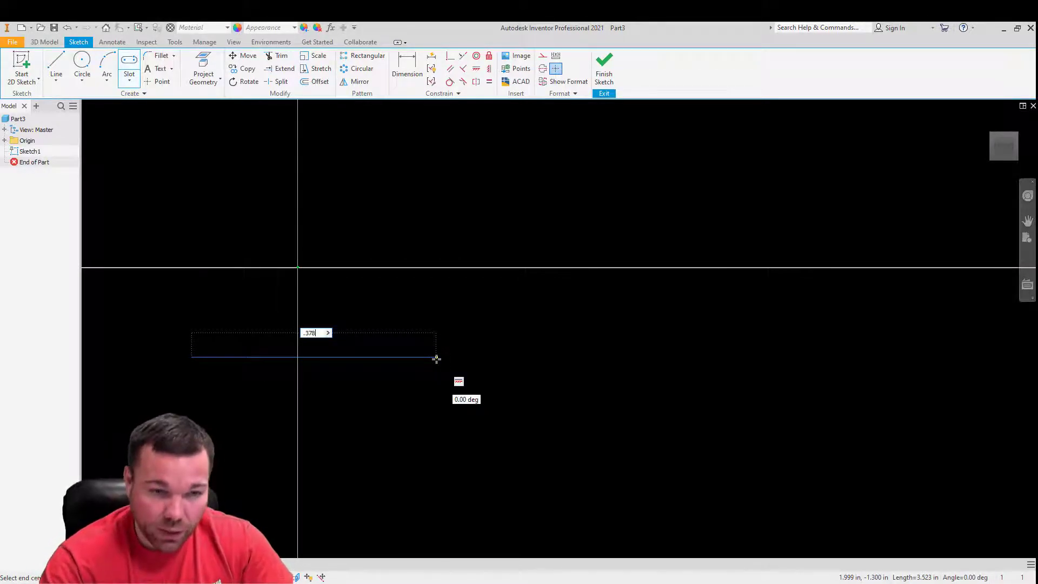
key("Return")
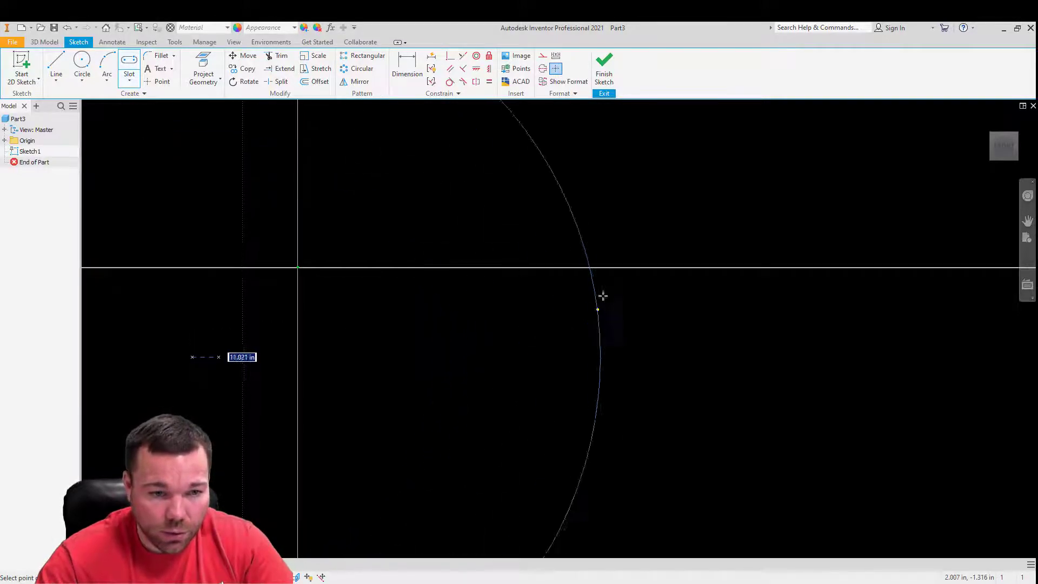
- Complete the slot with a width of 0.180 in
scroll(524, 383, "up", 2)
scroll(524, 383, "up", 3)
scroll(498, 380, "down", 8)
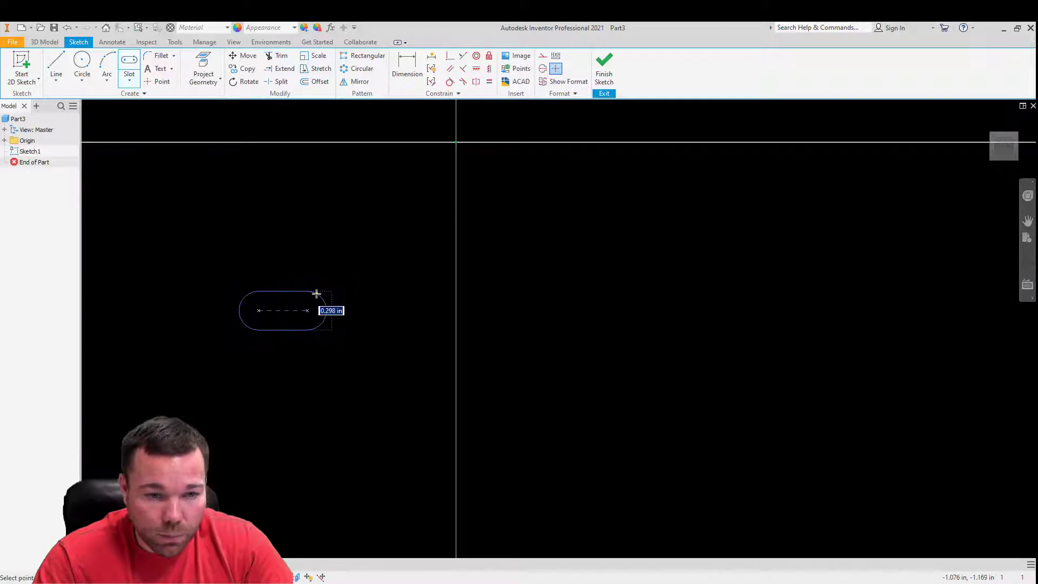
type(".180")
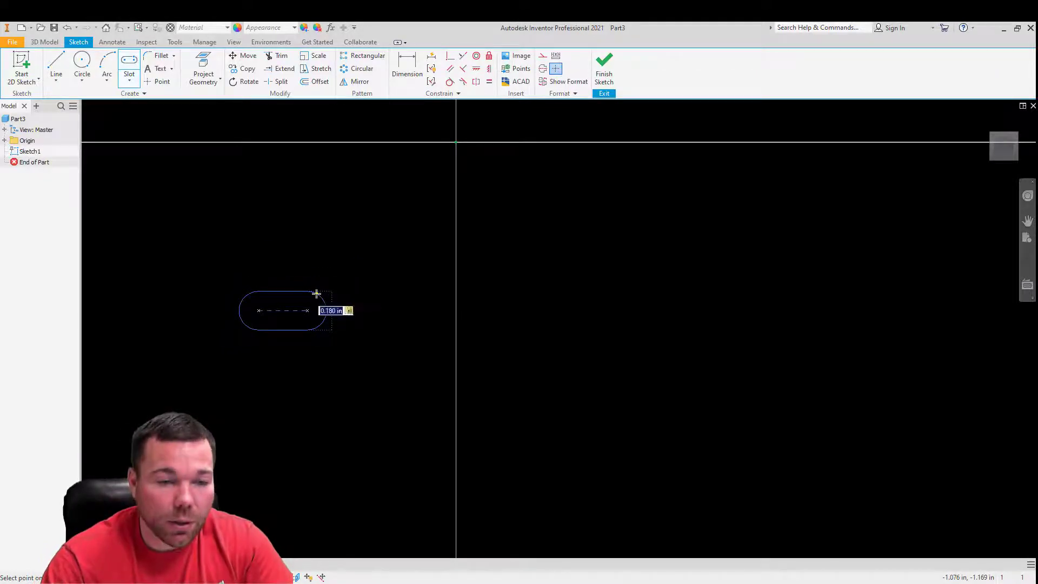
key("Return")
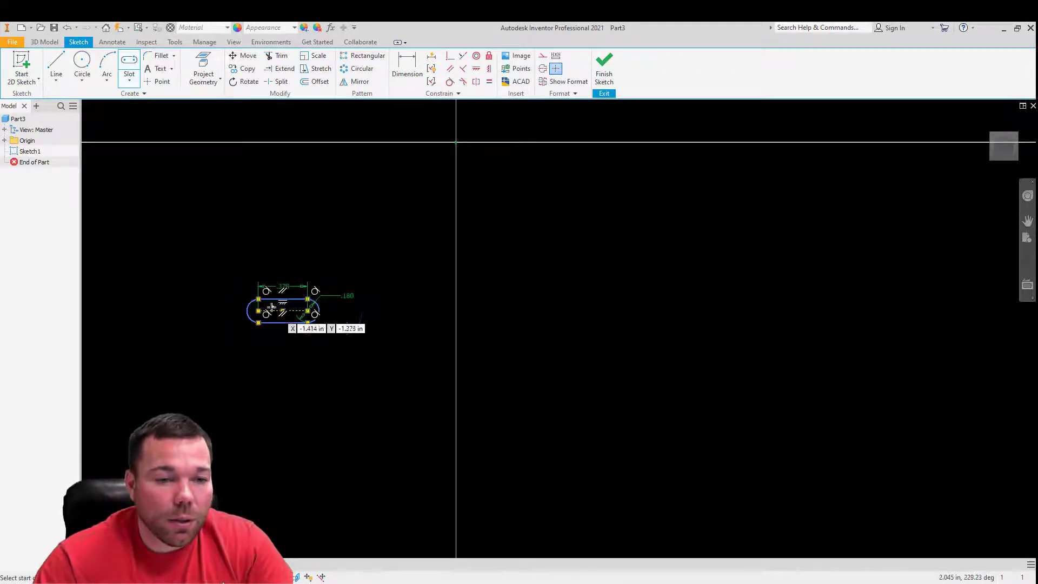
- Center the slot on the sketch origin with a coincident constraint on the midpoint of its centerline
scroll(405, 352, "down", 3)
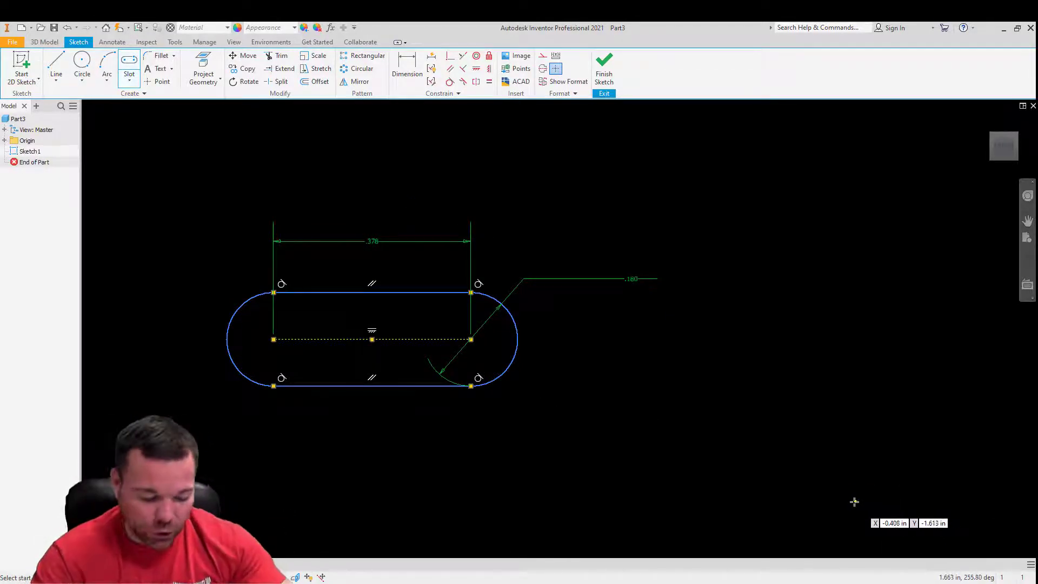
scroll(881, 470, "down", 5)
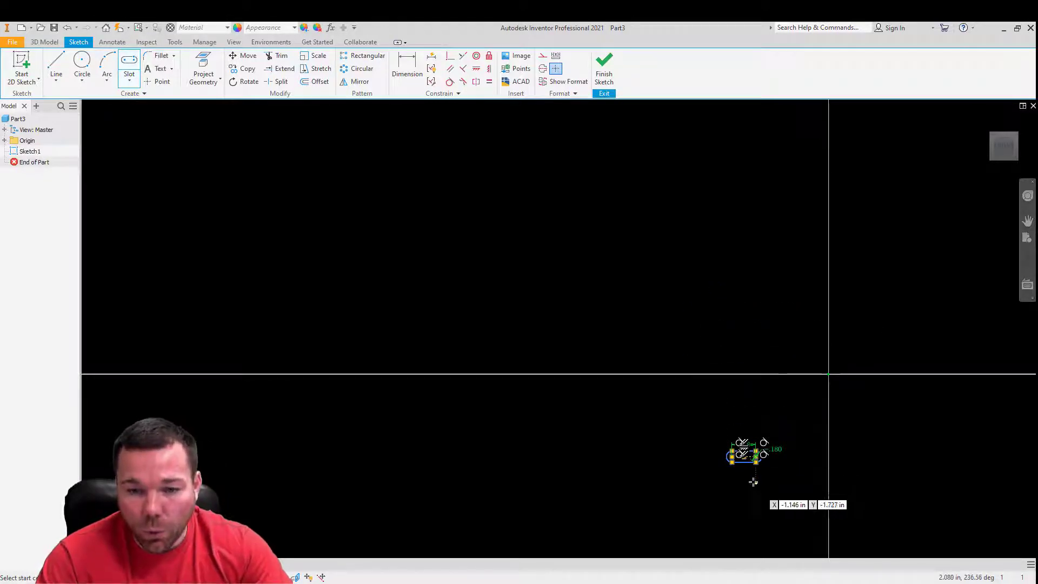
scroll(769, 479, "up", 7)
scroll(652, 397, "down", 2)
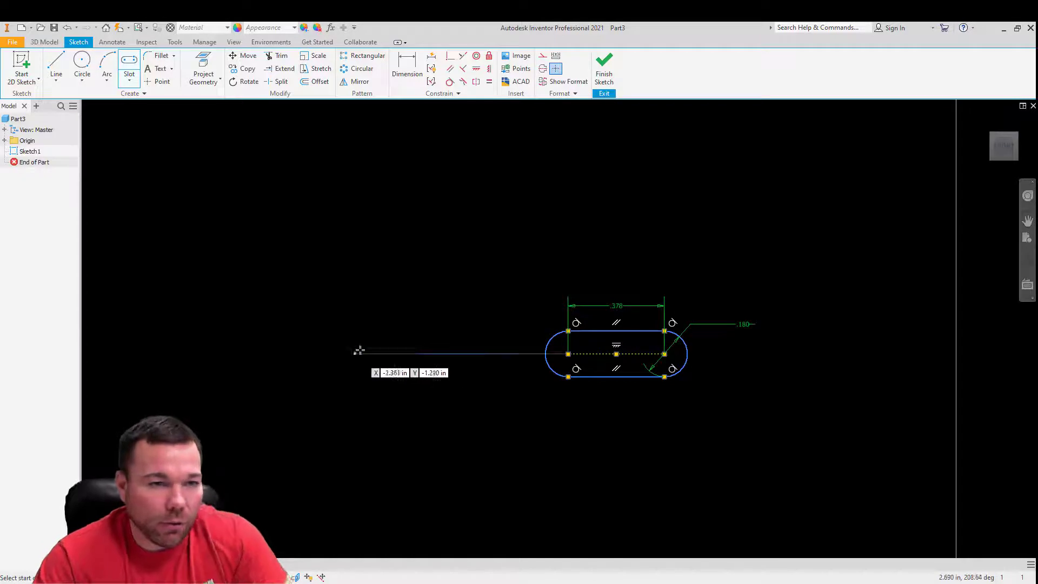
scroll(620, 365, "up", 3)
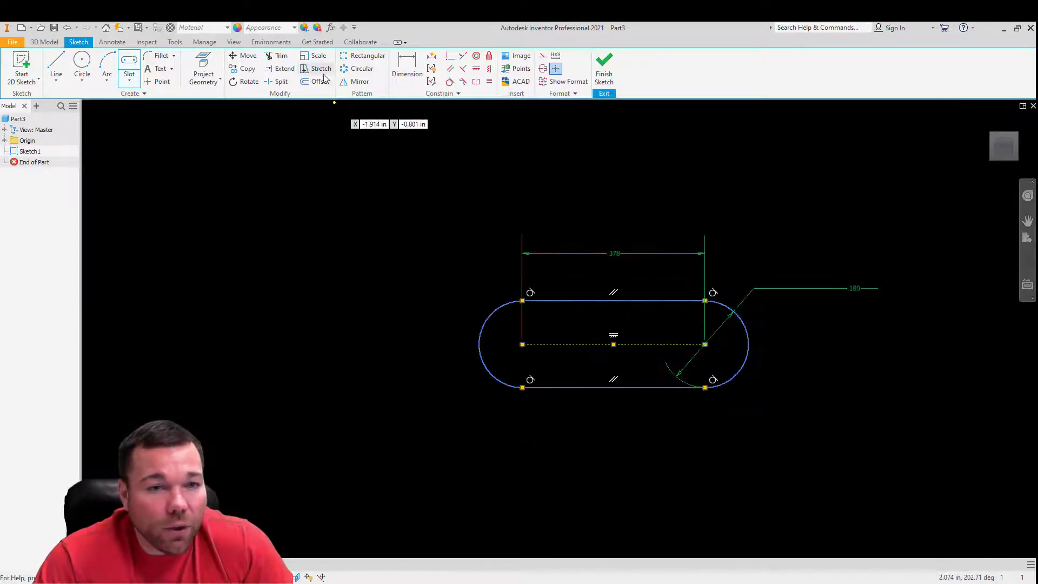
left_click(450, 56)
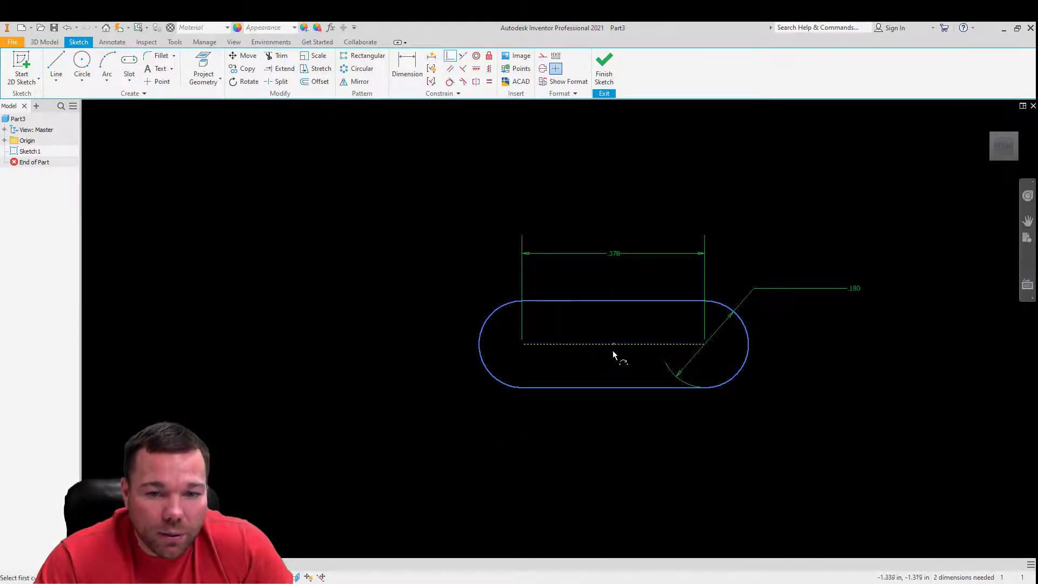
scroll(333, 389, "down", 5)
scroll(375, 365, "up", 5)
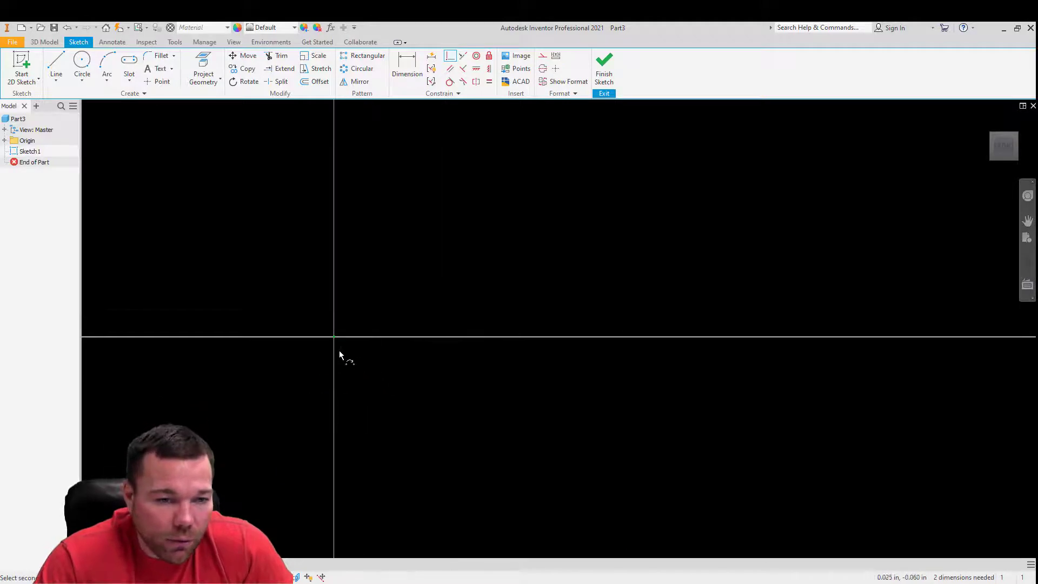
left_click(334, 338)
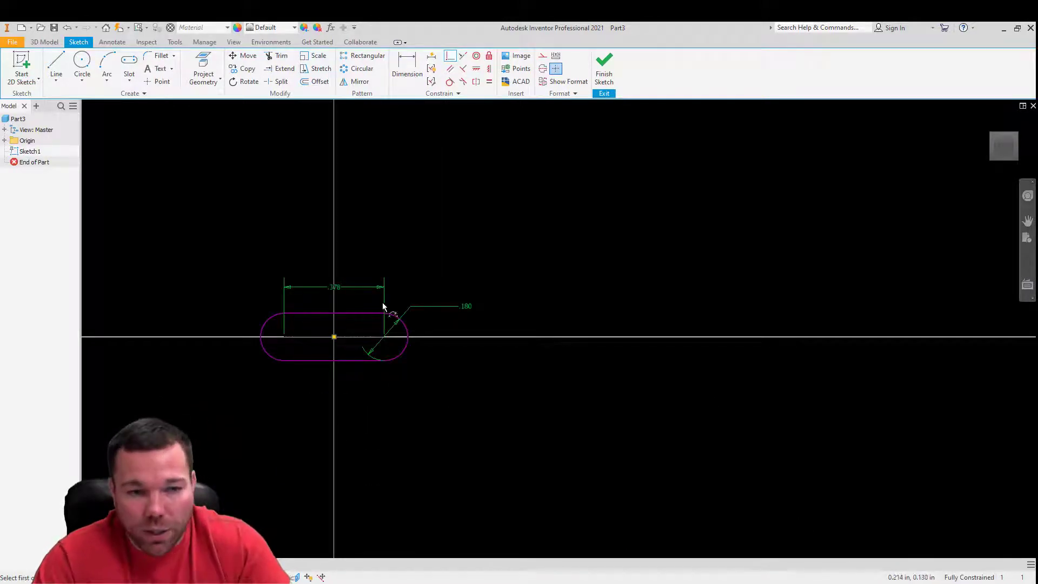
key("Escape")
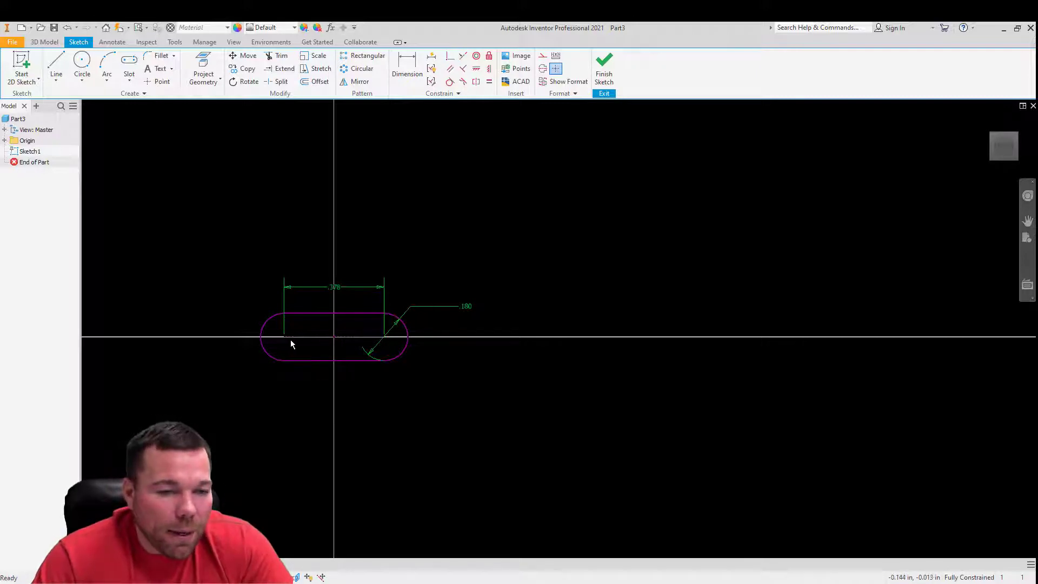
- Set the slot's center-to-center distance to 5 in
scroll(290, 340, "down", 5)
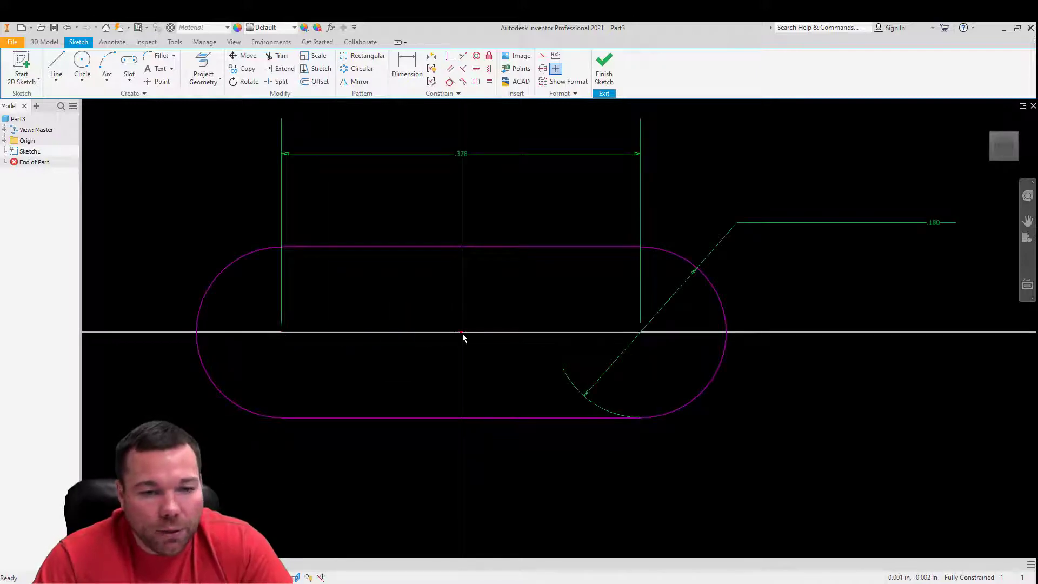
double_click(464, 155)
type("5.")
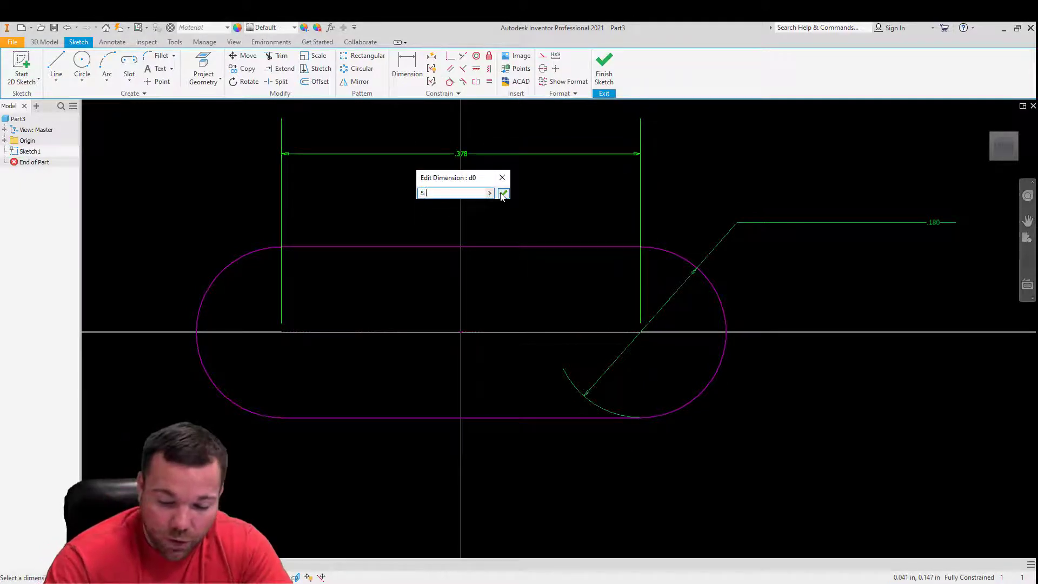
left_click(503, 193)
- Set the slot's width dimension to 1.0 in
scroll(468, 292, "up", 10)
scroll(579, 328, "up", 2)
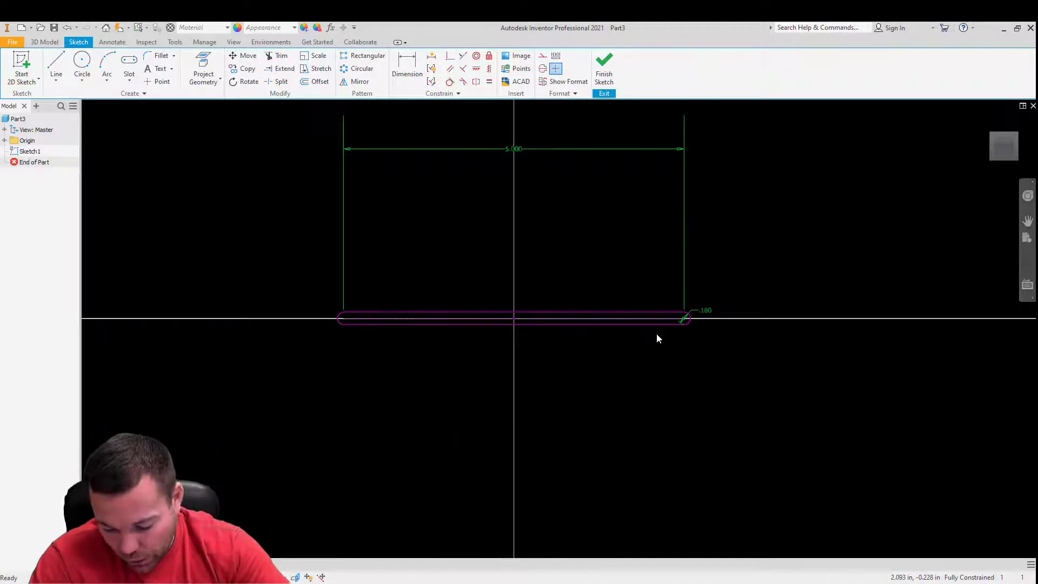
left_click(709, 310)
type("1.0")
key("Return")
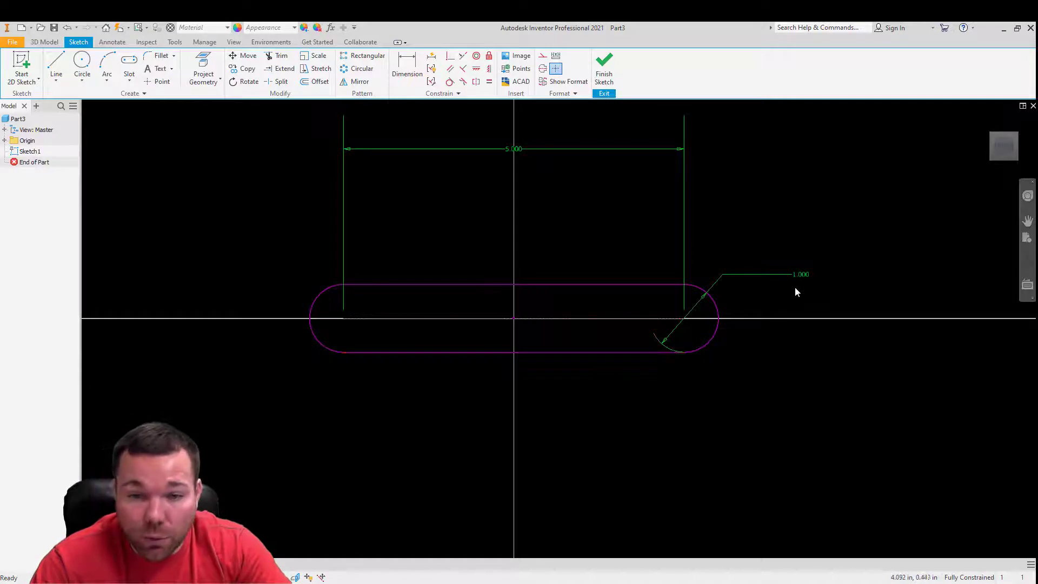
- Set the slot's width dimension to 2 in
double_click(809, 276)
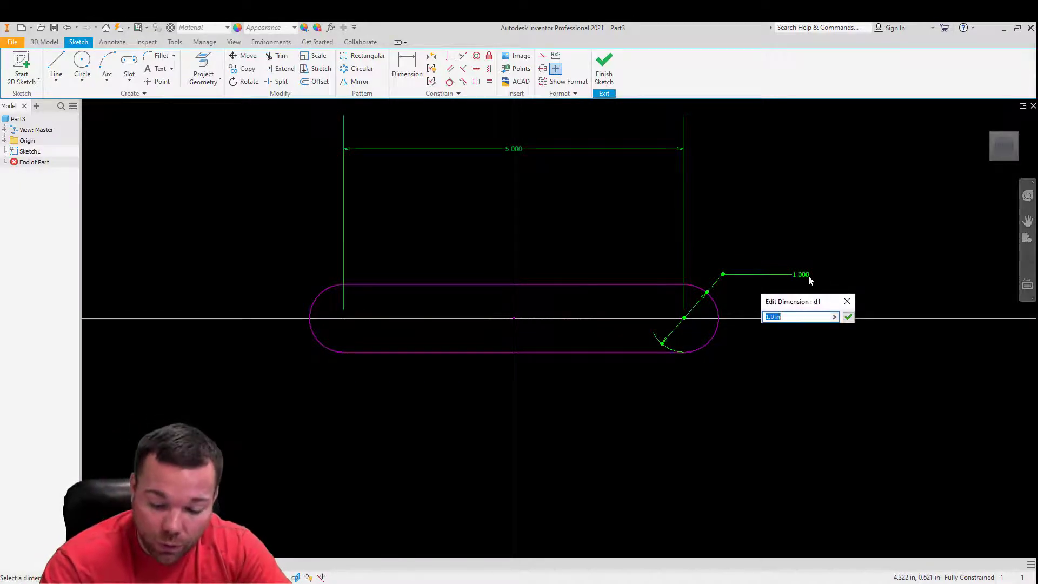
type("2")
key("Return")
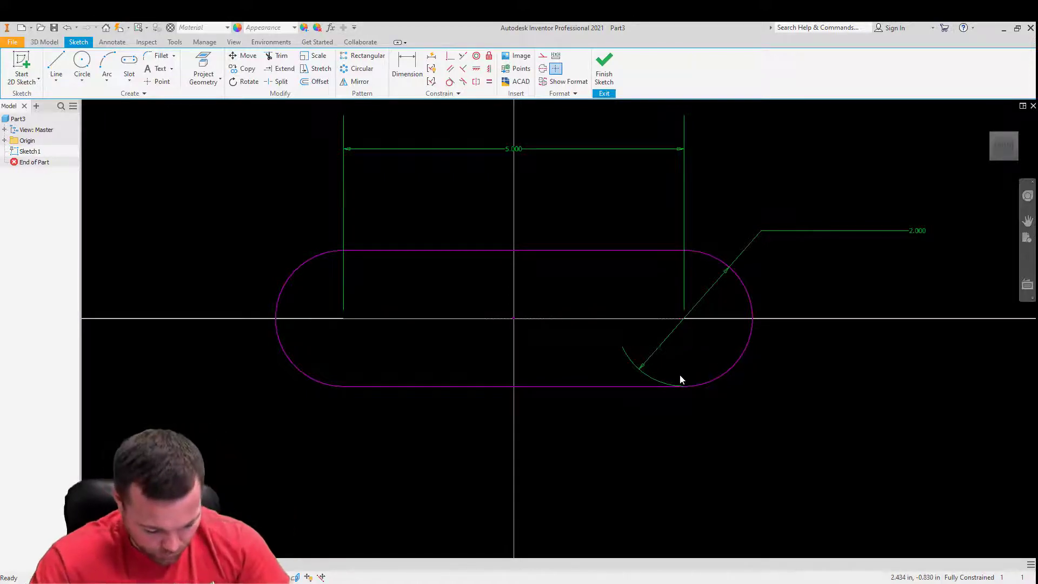
- Draw a 0.5 in diameter circle on each of the slot's two arc centers
key("c")
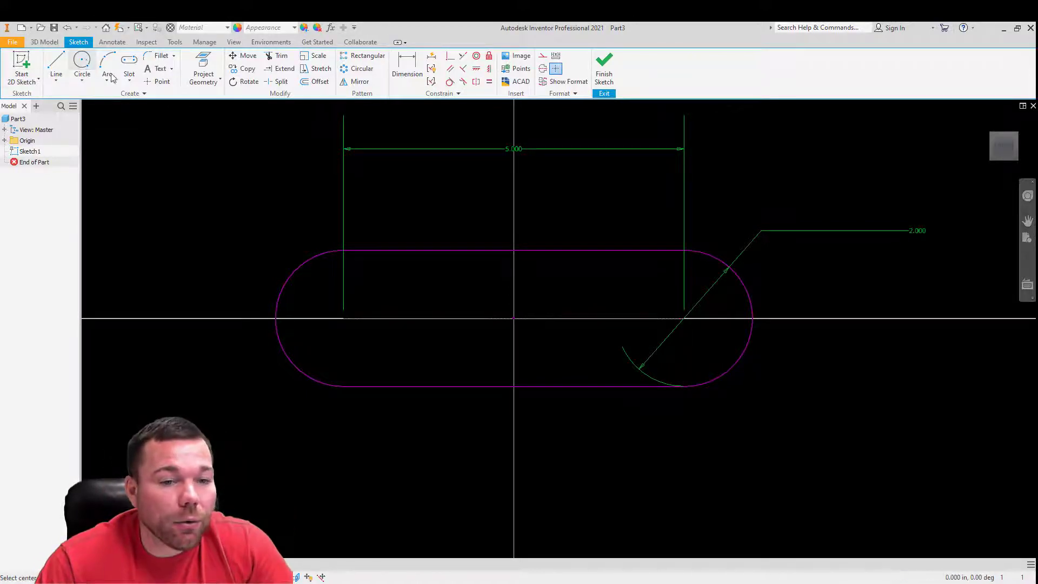
left_click(344, 319)
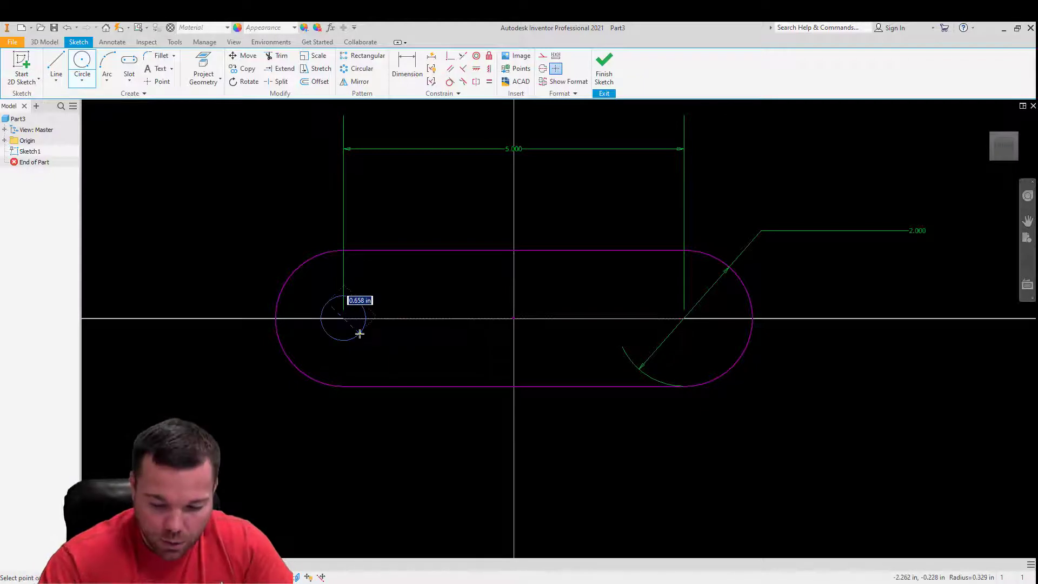
type(".5")
key("Return")
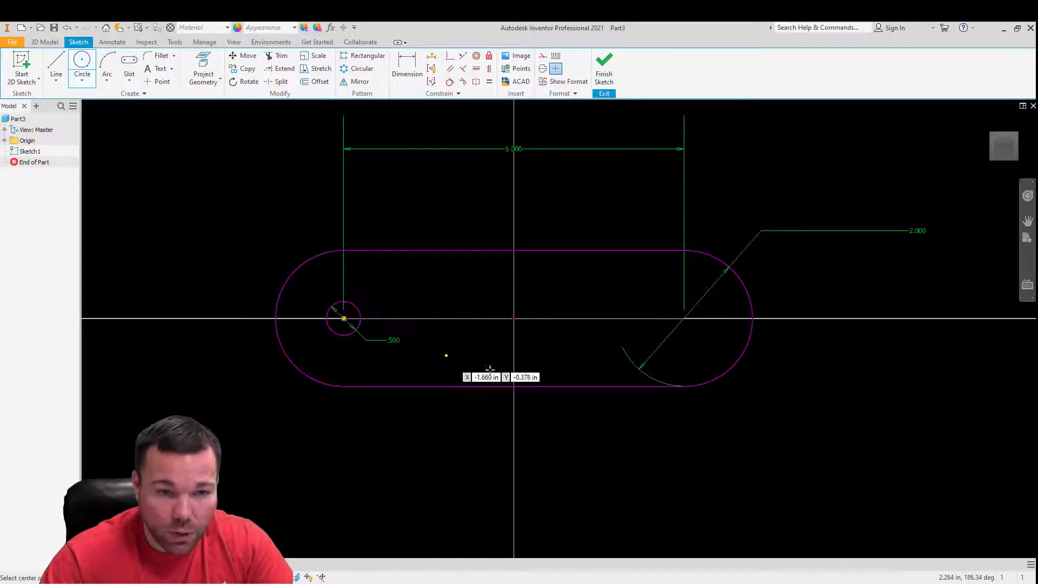
left_click(684, 319)
type(".5")
key("Return")
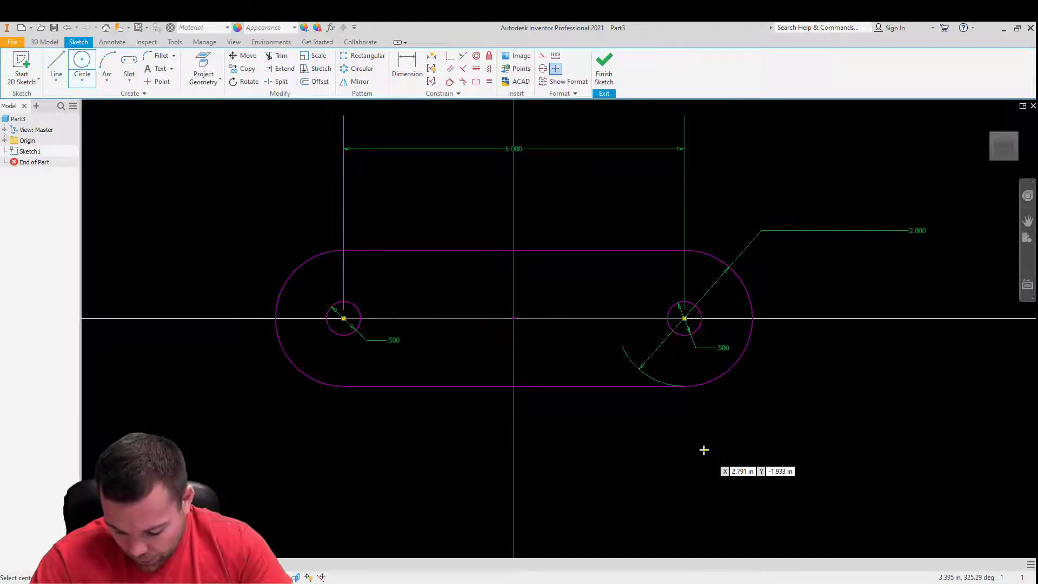
- Finish the sketch and extrude the slot profile 0.5 in, leaving both circles as through holes
left_click(604, 67)
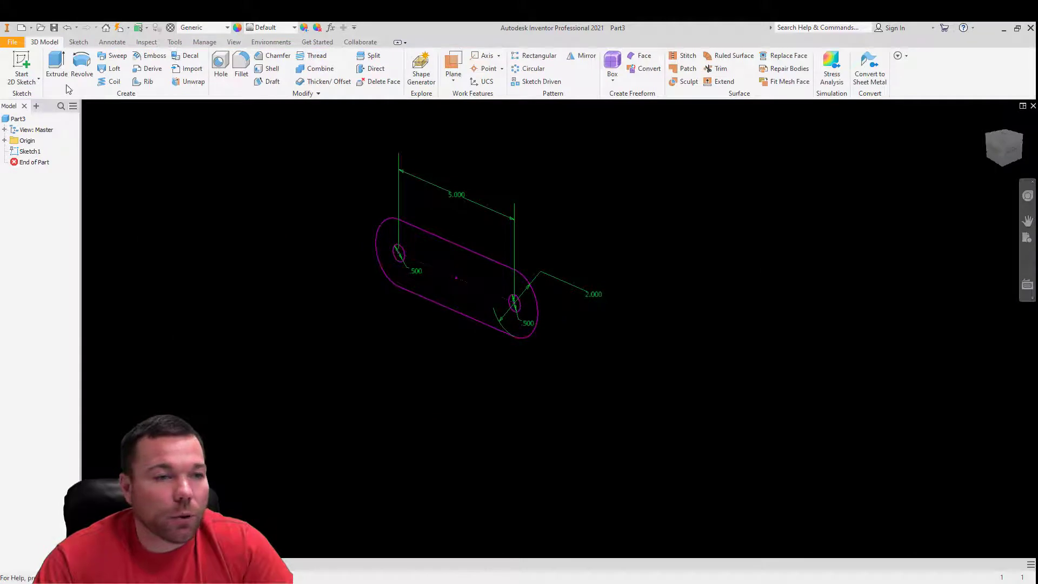
left_click(56, 66)
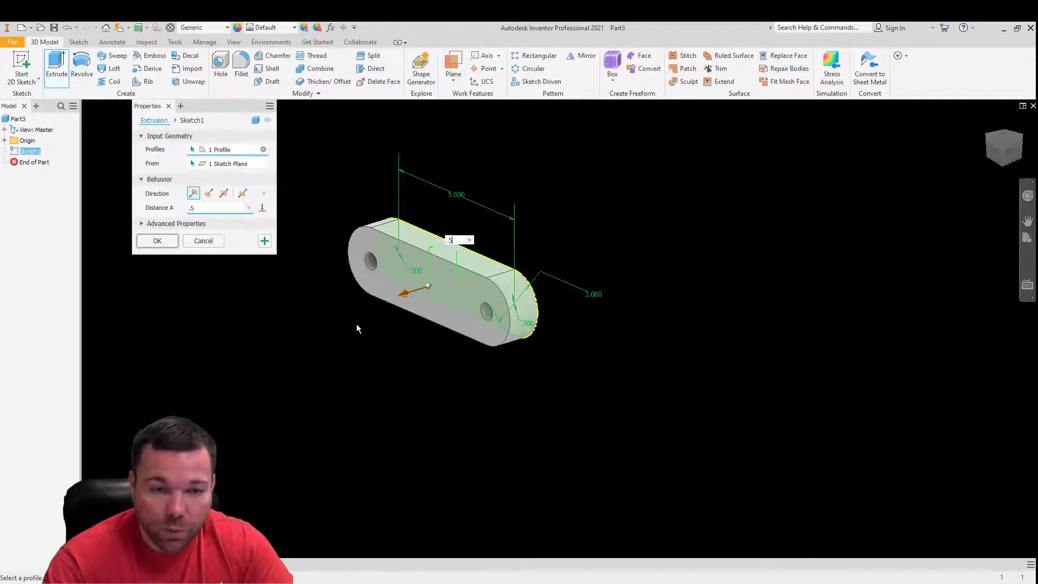
key("Return")
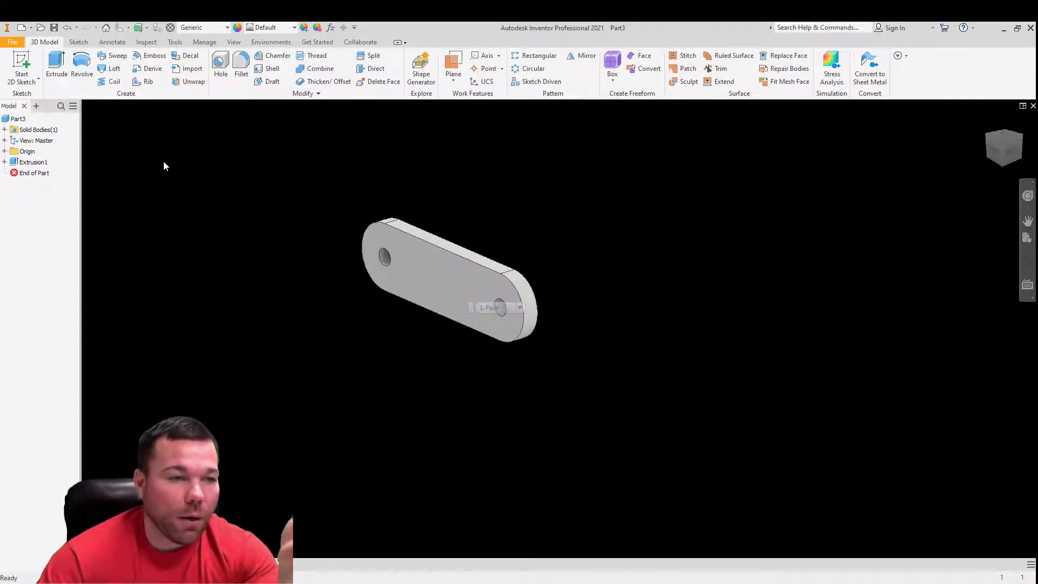
- Rename the extrusion feature as Base Extrude
left_click(4, 162)
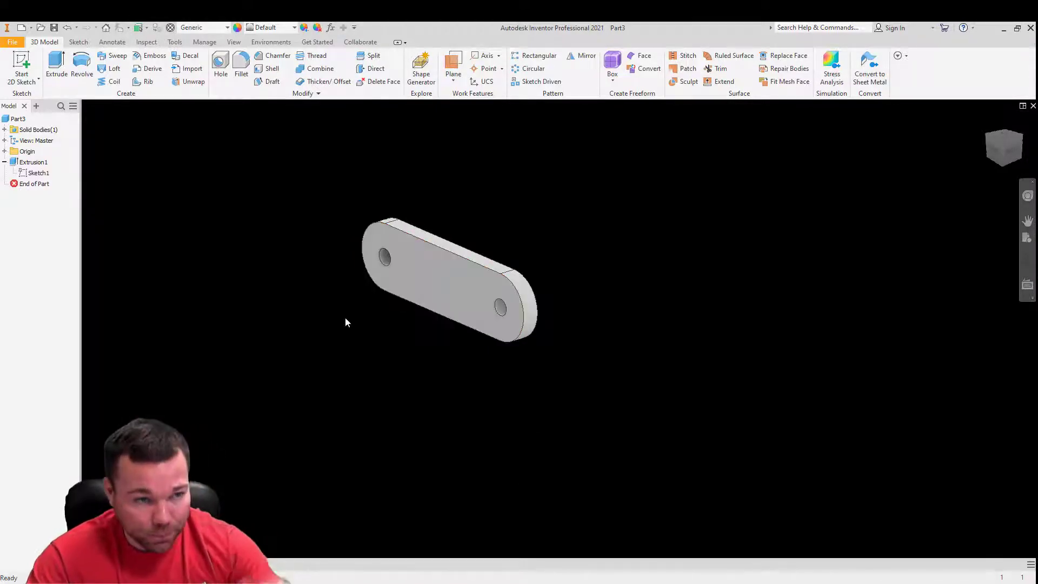
left_click(24, 163)
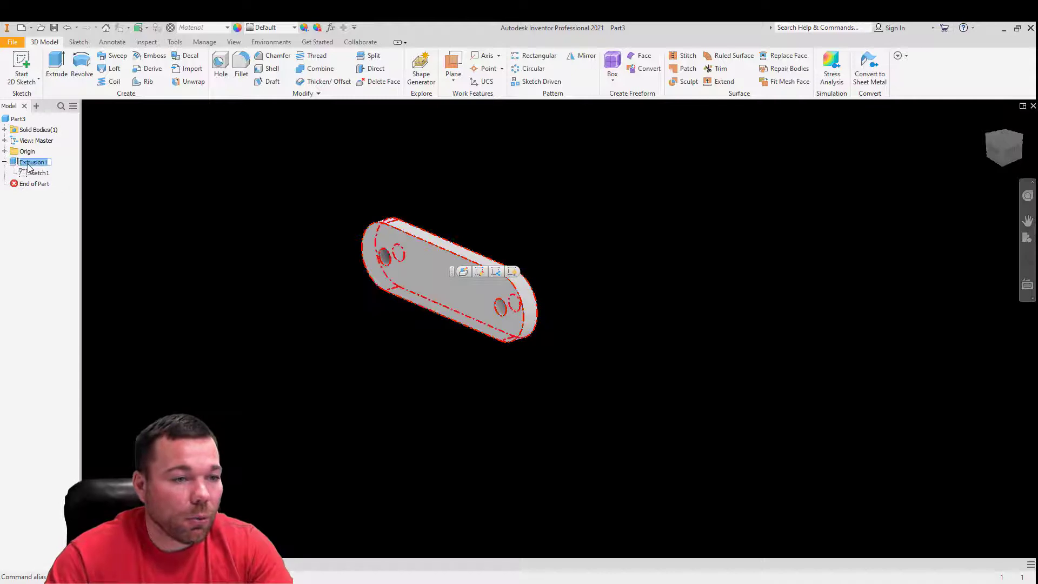
type("Base")
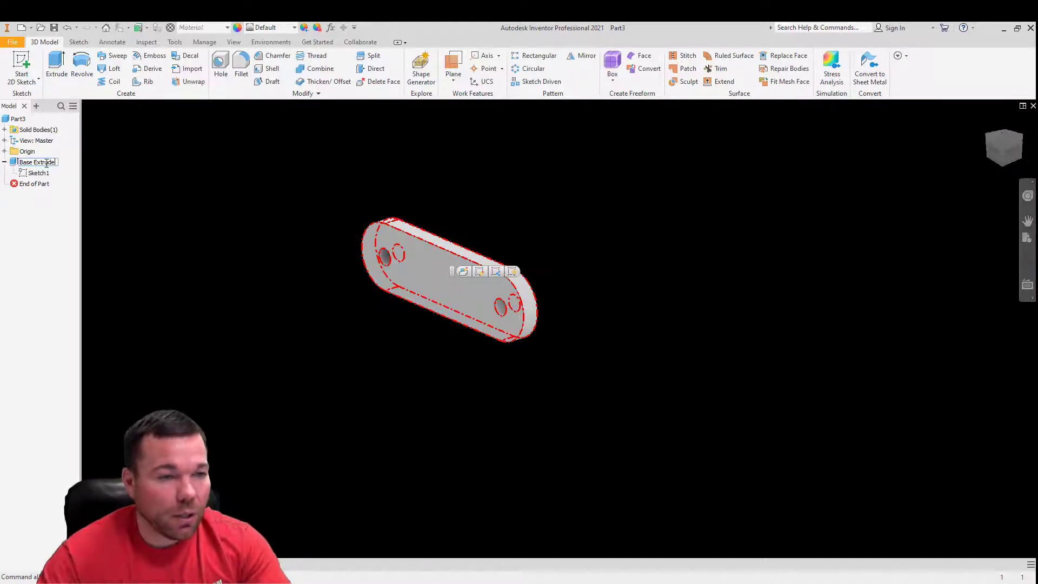
left_click(153, 192)
left_click(4, 162)
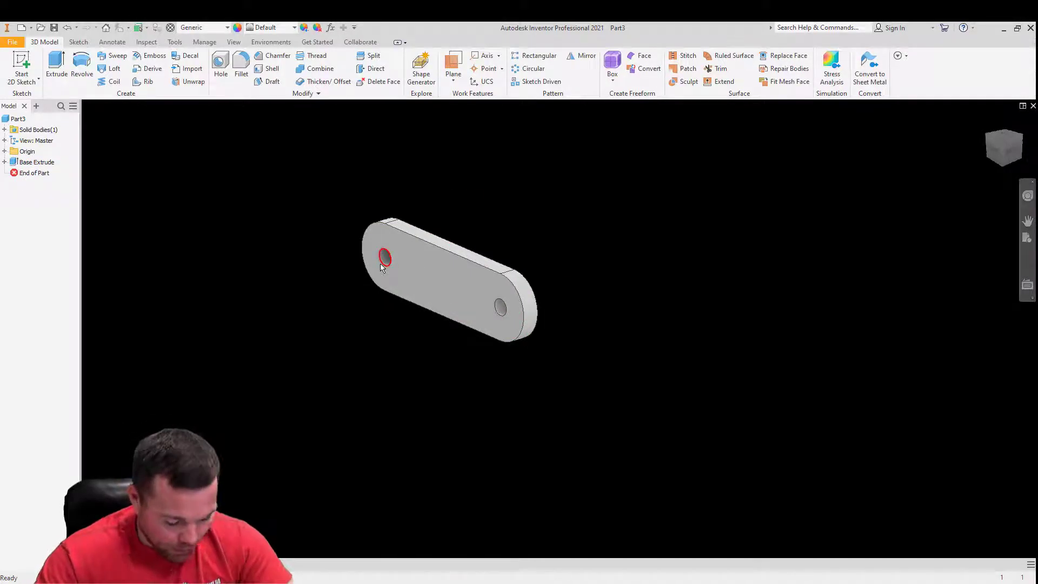
- Switch the part's visual style to Wireframe and view the edges of both end holes through the plate
mouse_move(380, 263)
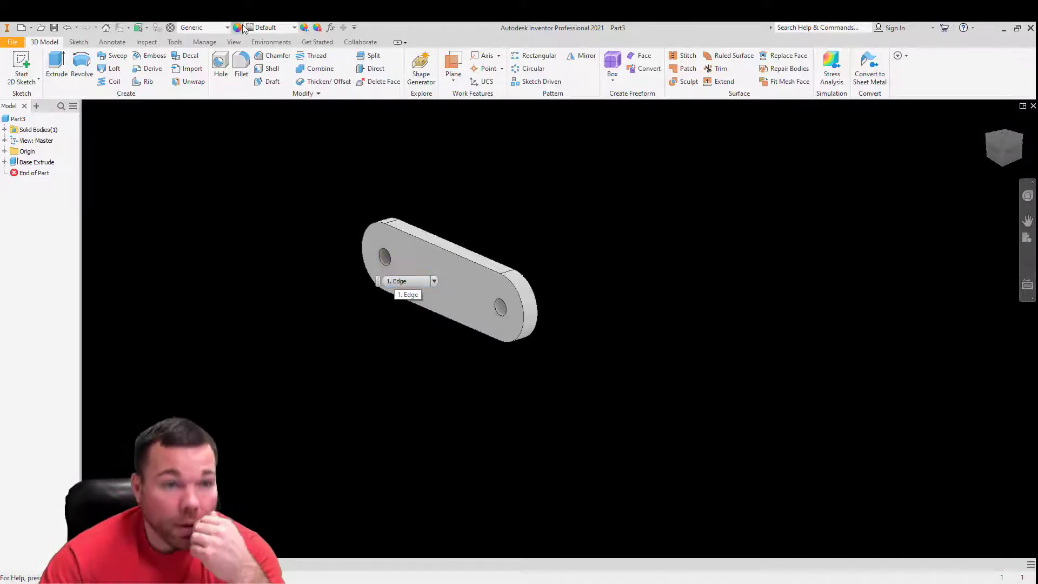
left_click(234, 42)
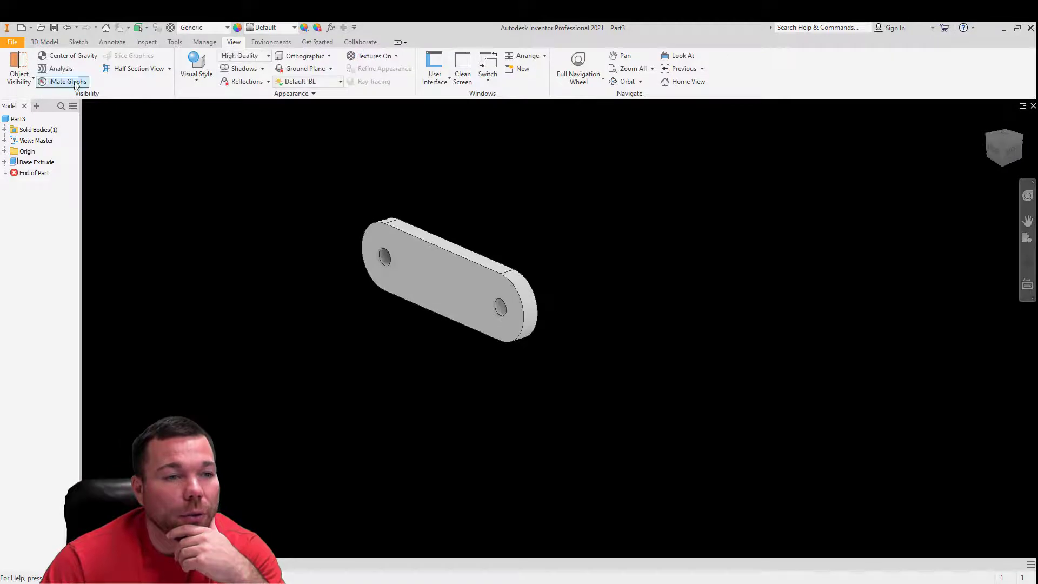
left_click(198, 76)
left_click(221, 191)
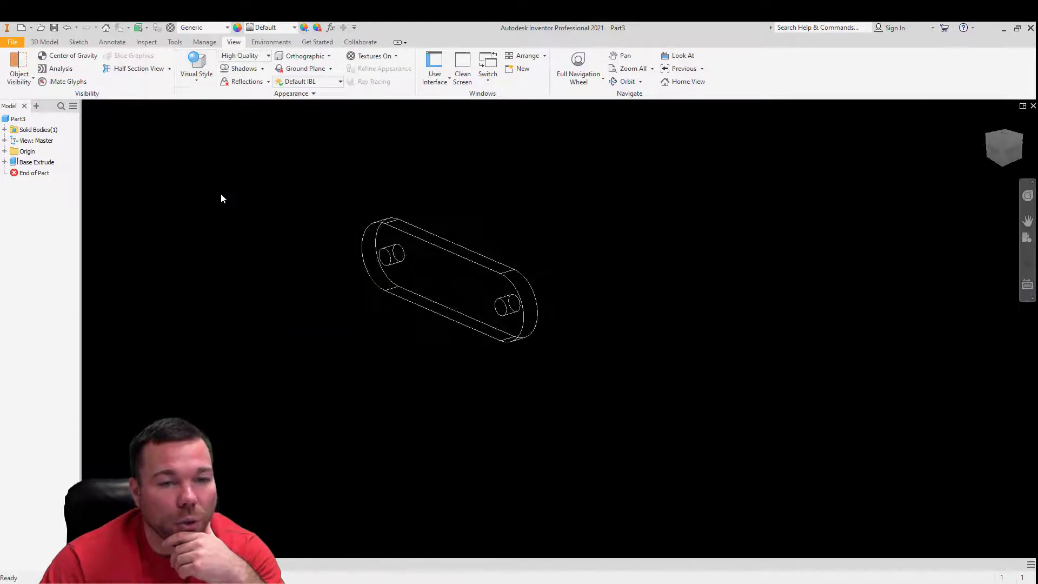
mouse_move(491, 293)
middle_mouse_down()
mouse_move(515, 279)
mouse_move(508, 287)
middle_mouse_up()
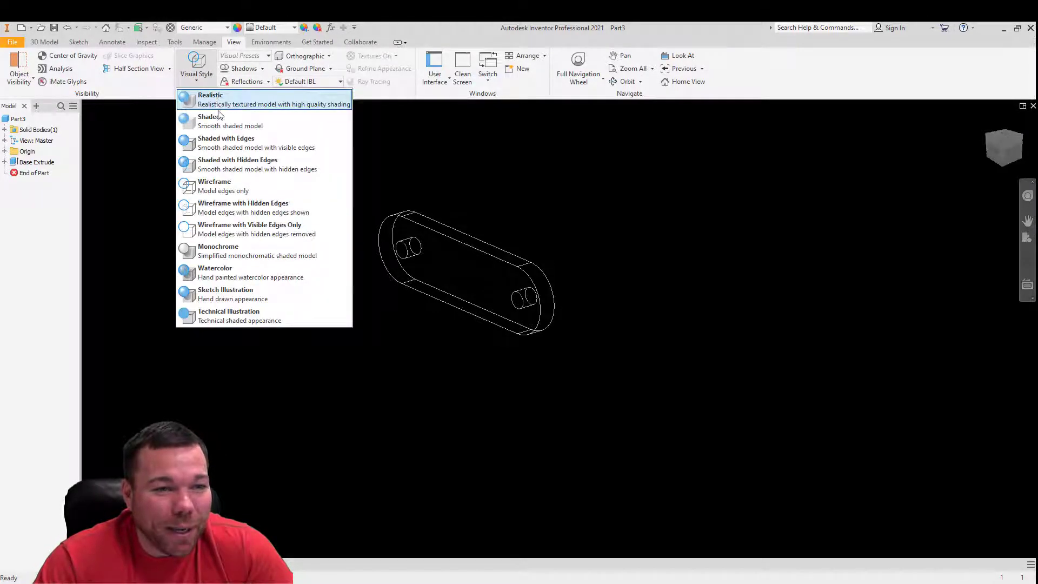
- Try the Realistic visual style on the part and set its display to Shaded with Edges
left_click(226, 101)
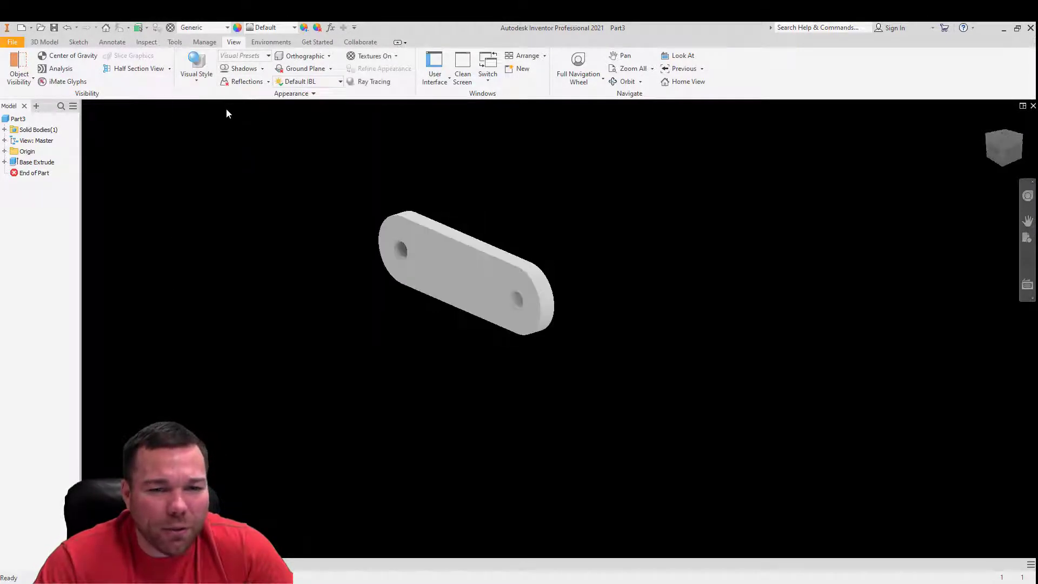
left_click(197, 73)
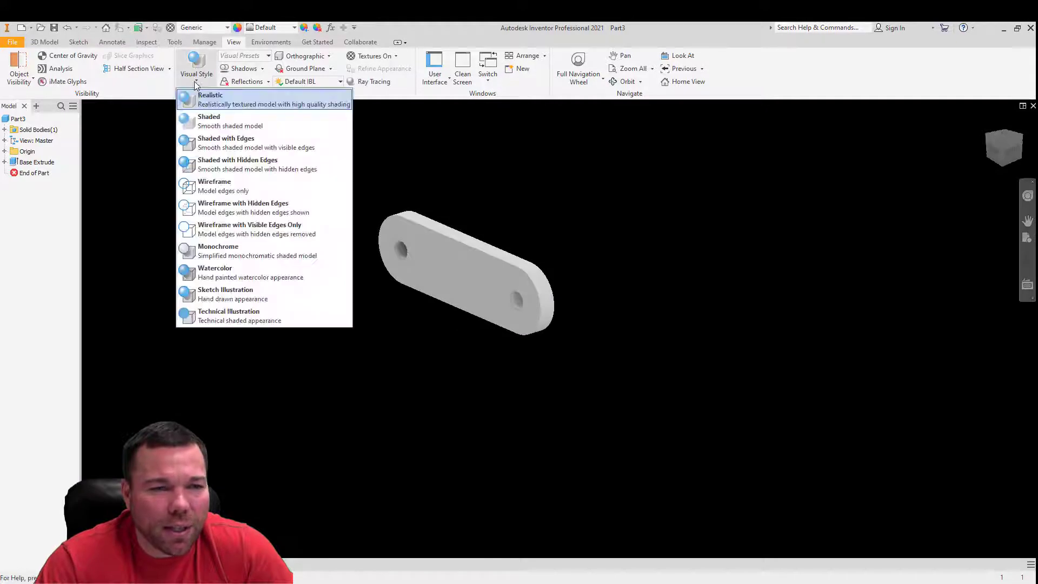
left_click(215, 138)
middle_click_drag(517, 267, 541, 156, "shift")
middle_click_drag(579, 211, 556, 250, "shift")
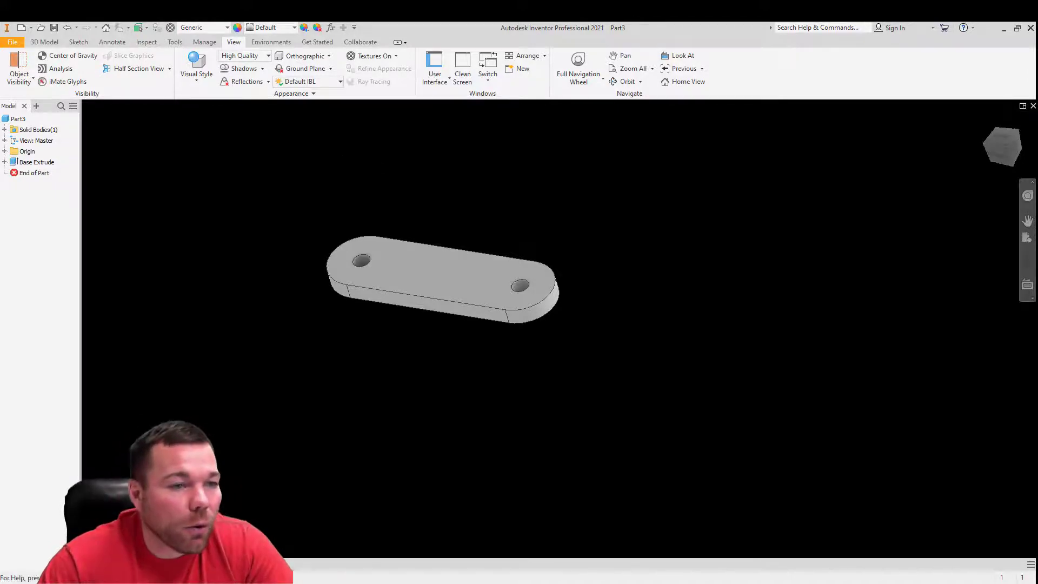
- Start a sketch on the XZ plane and draw a 180-degree center-point arc of 1.75 in radius above the origin
left_click(5, 152)
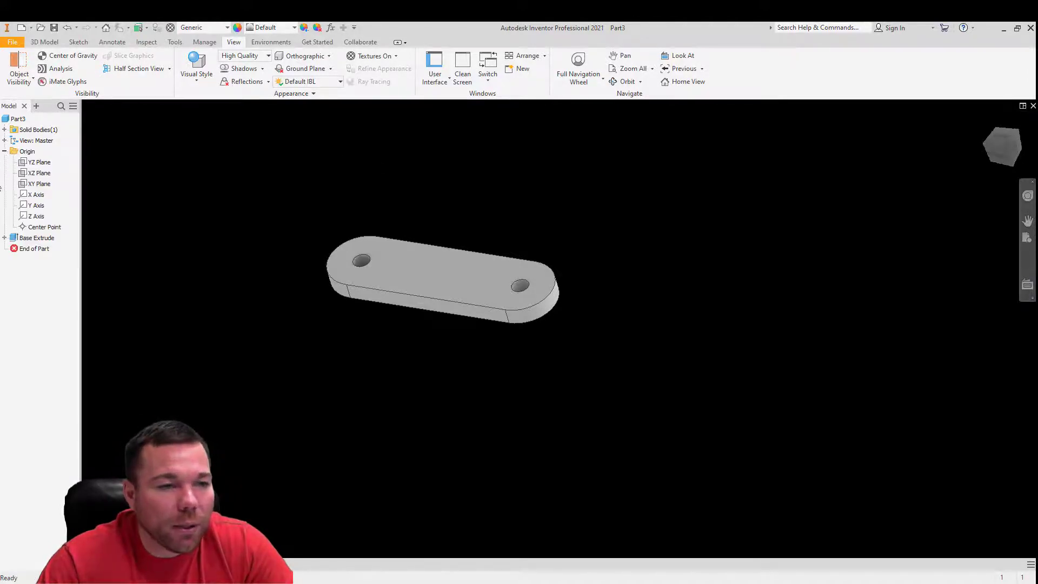
left_click(22, 174)
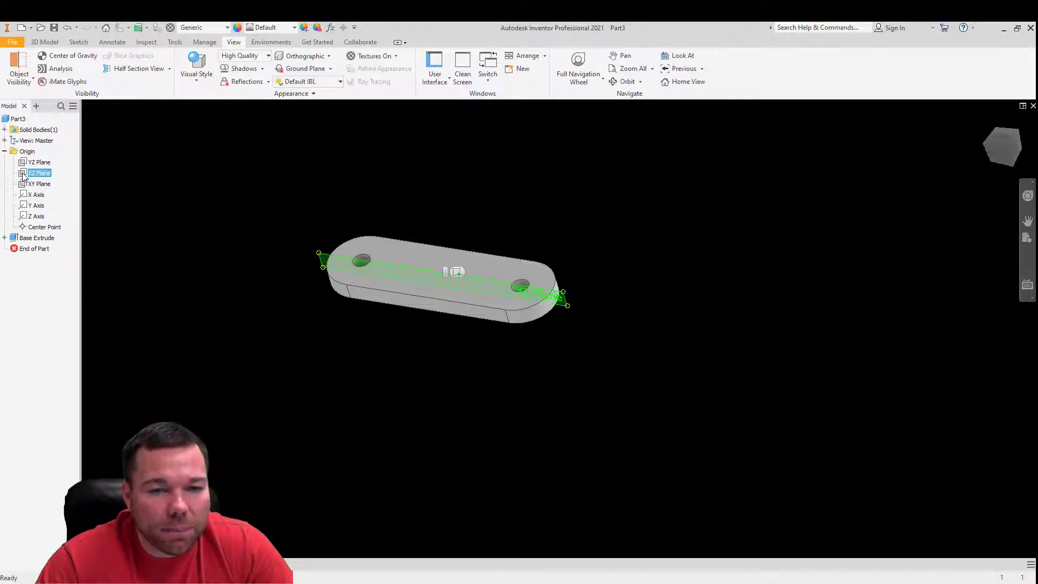
key("s")
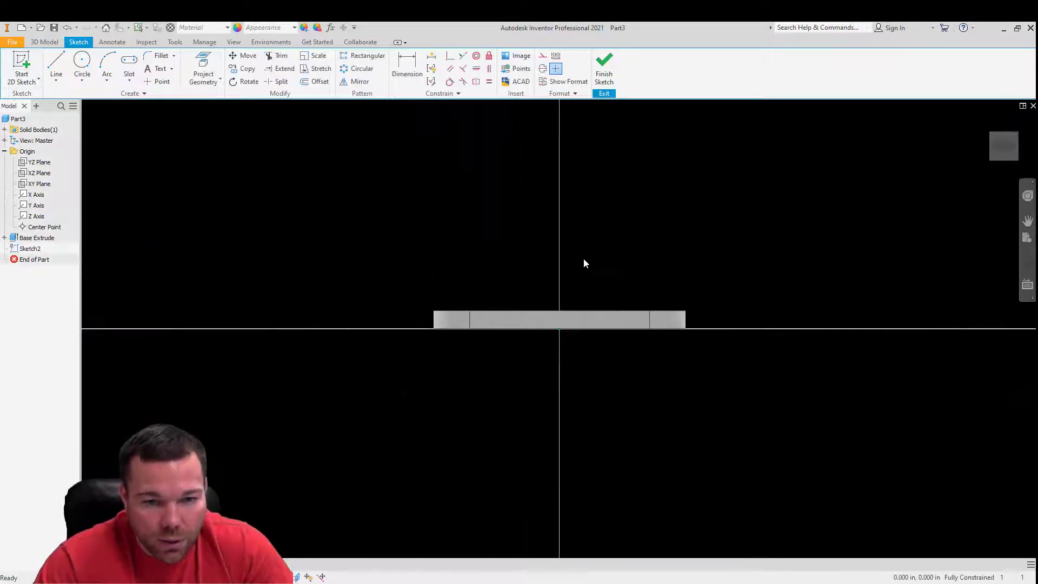
scroll(517, 378, "up", 5)
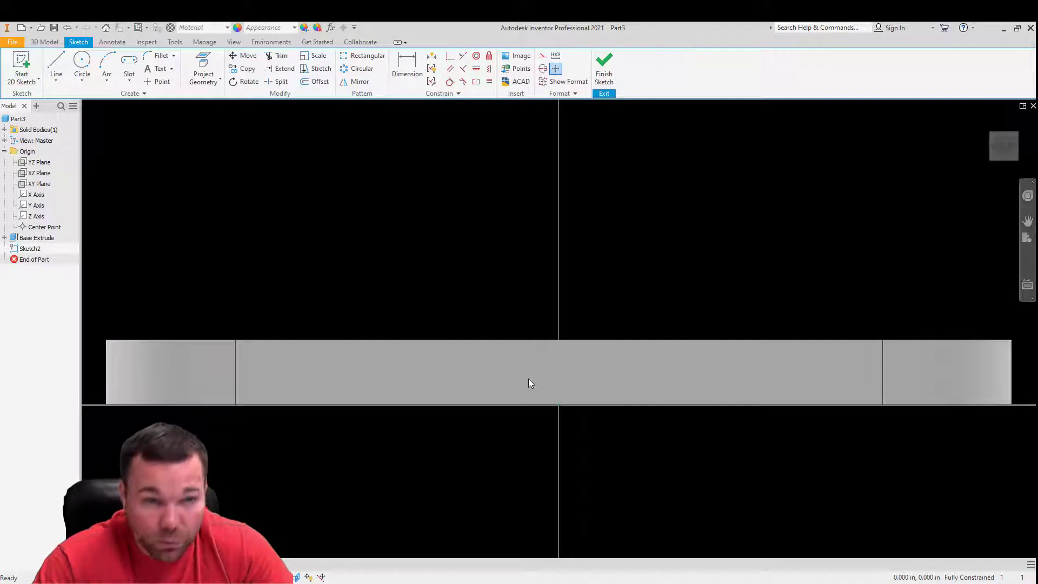
left_click(107, 76)
left_click(134, 145)
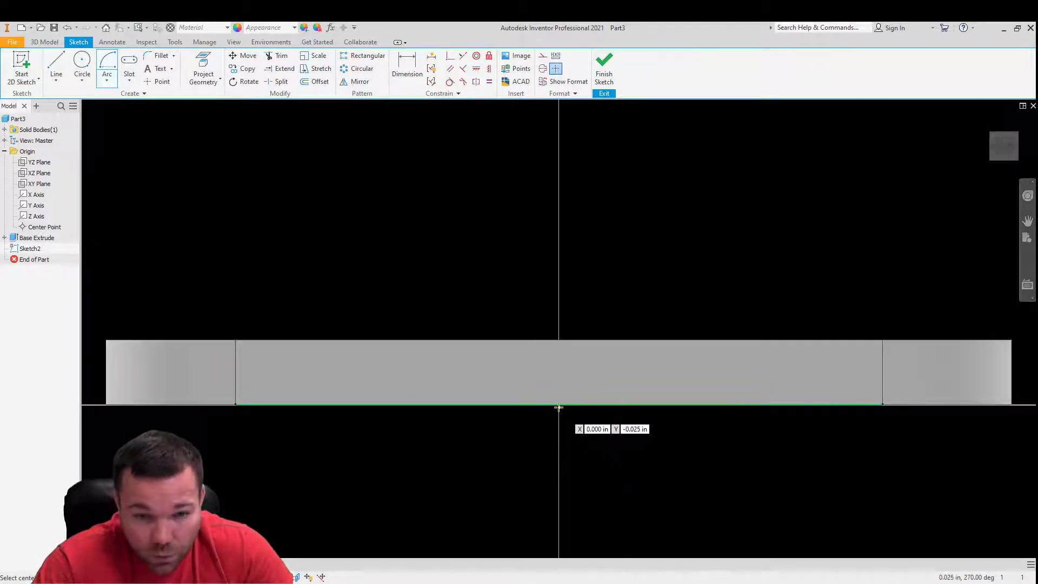
left_click(558, 406)
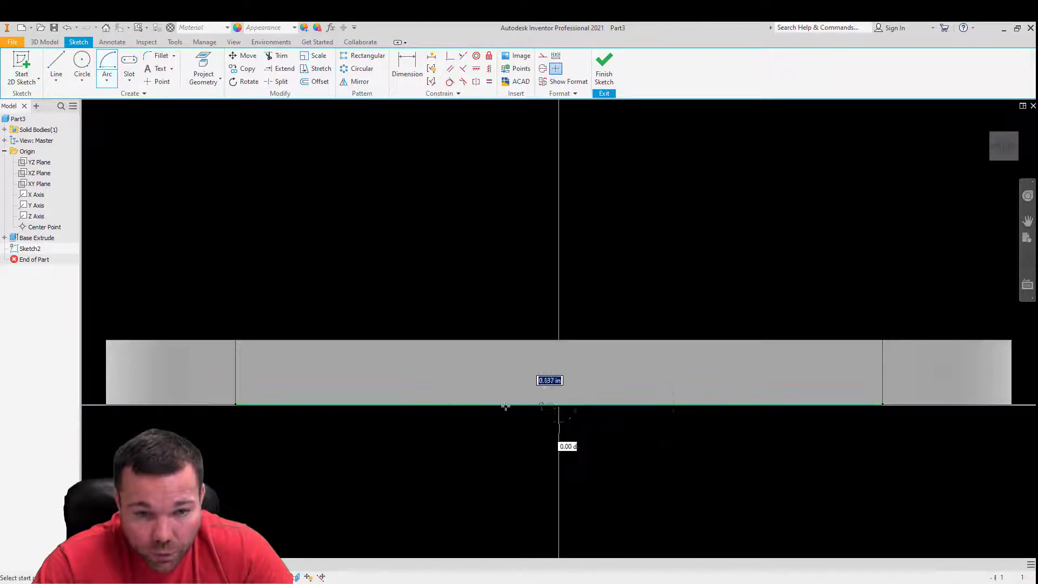
left_click(331, 404)
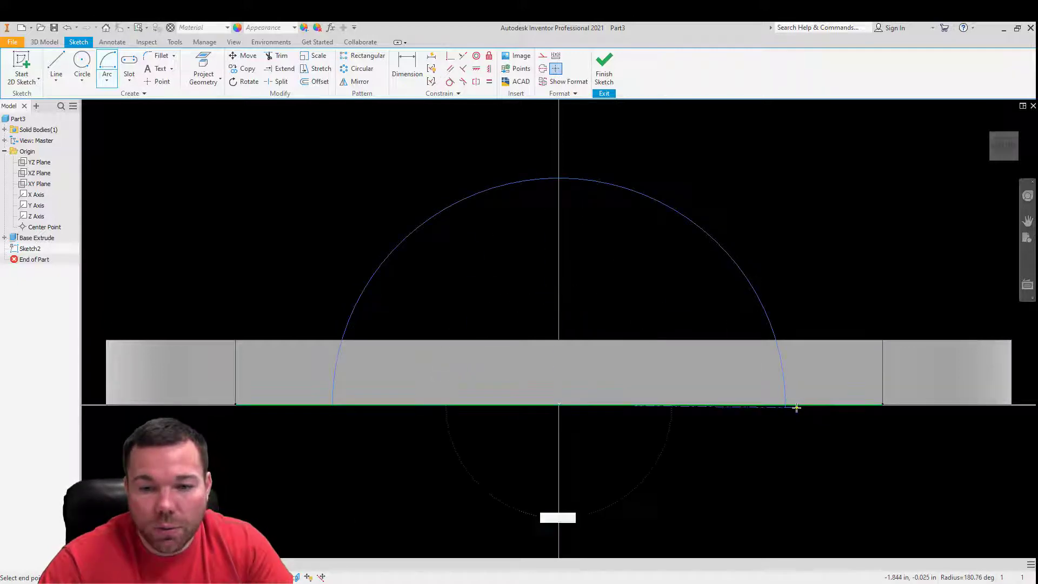
type("180")
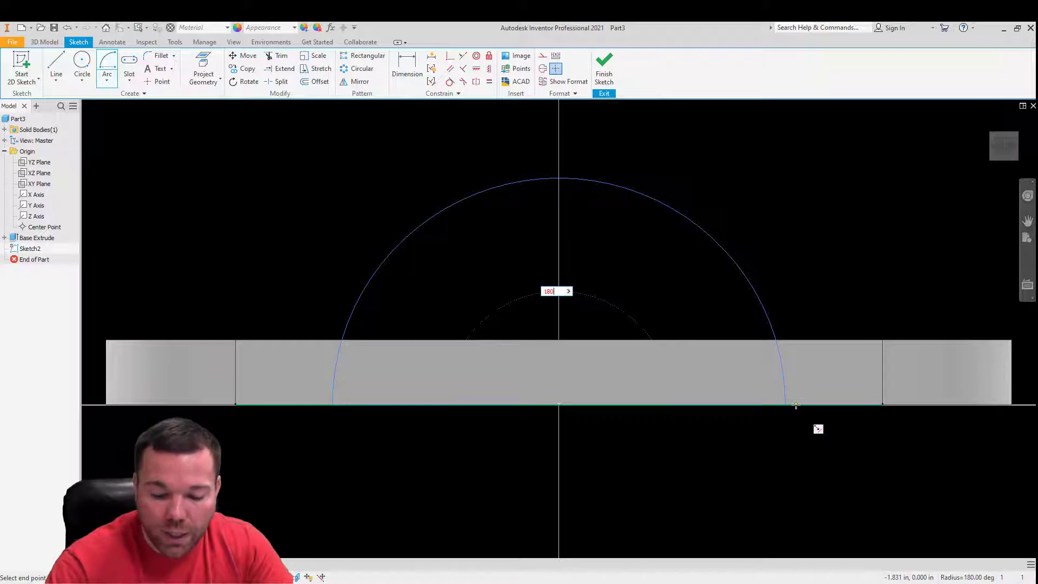
key("Return")
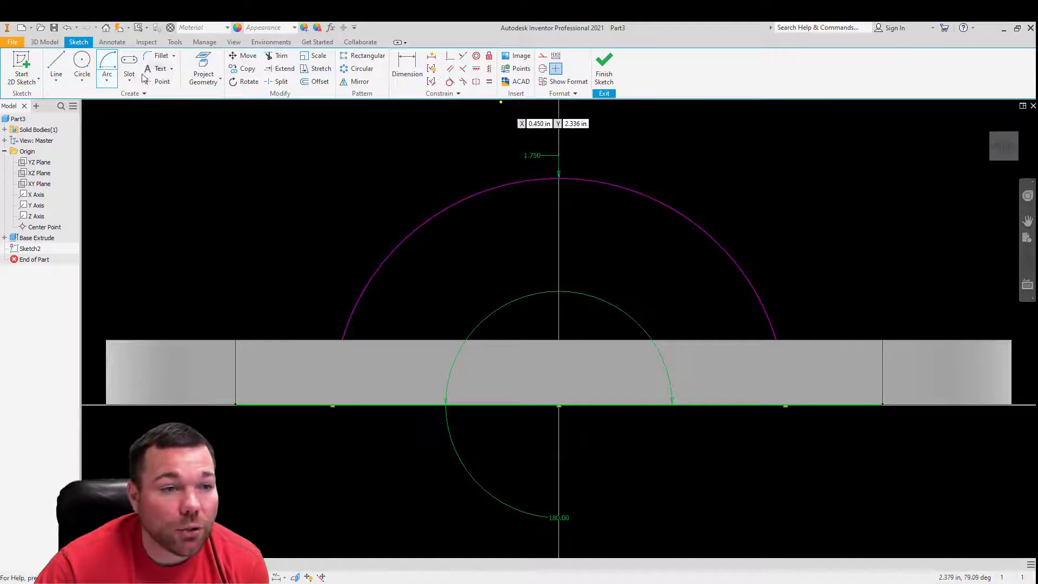
- Finish the sketch and extrude the half-circle profile symmetrically by 2.5 in, joined to the base plate
left_click(605, 69)
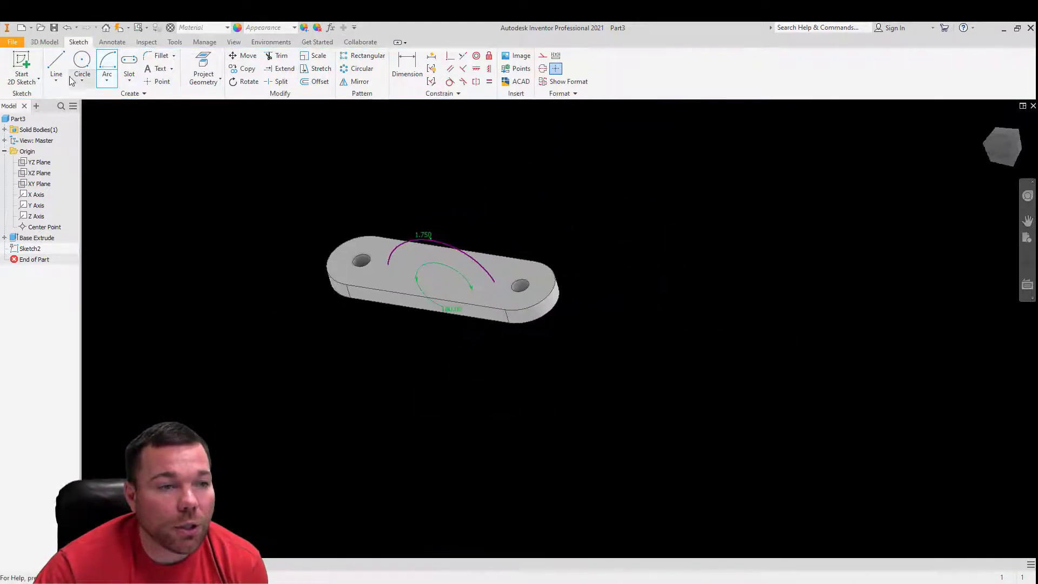
left_click(58, 64)
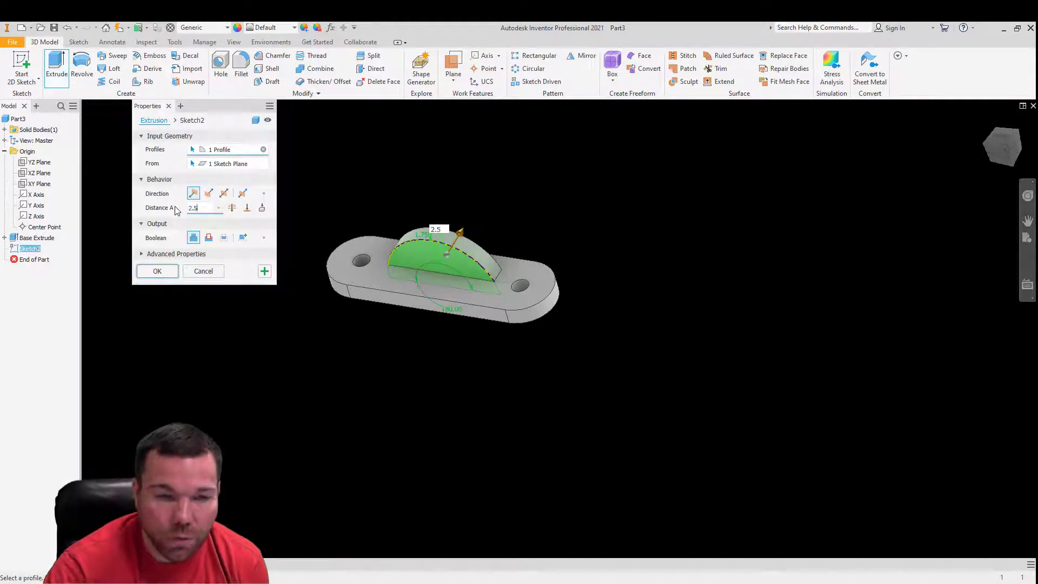
left_click(224, 194)
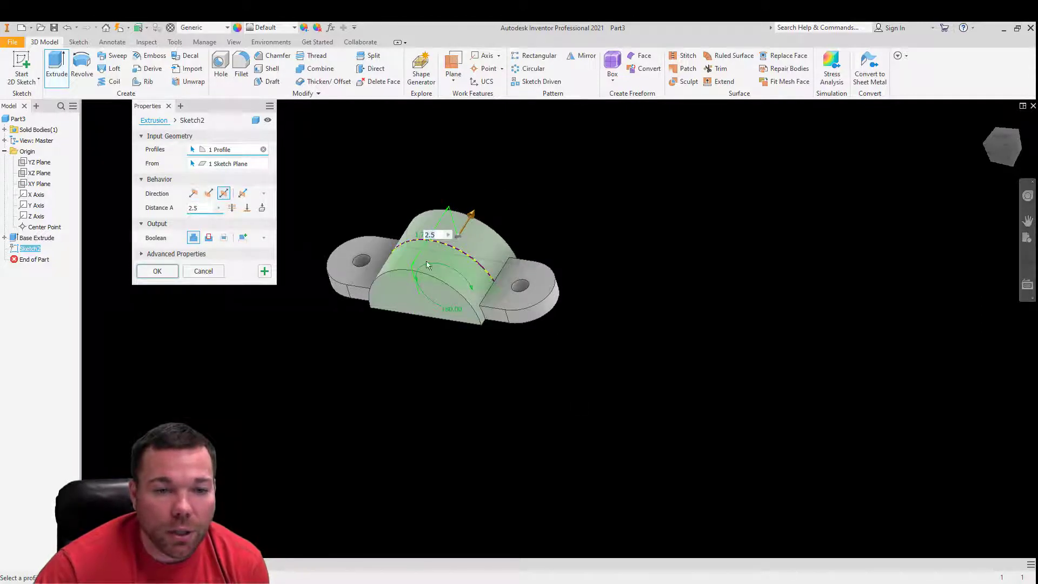
left_click(165, 271)
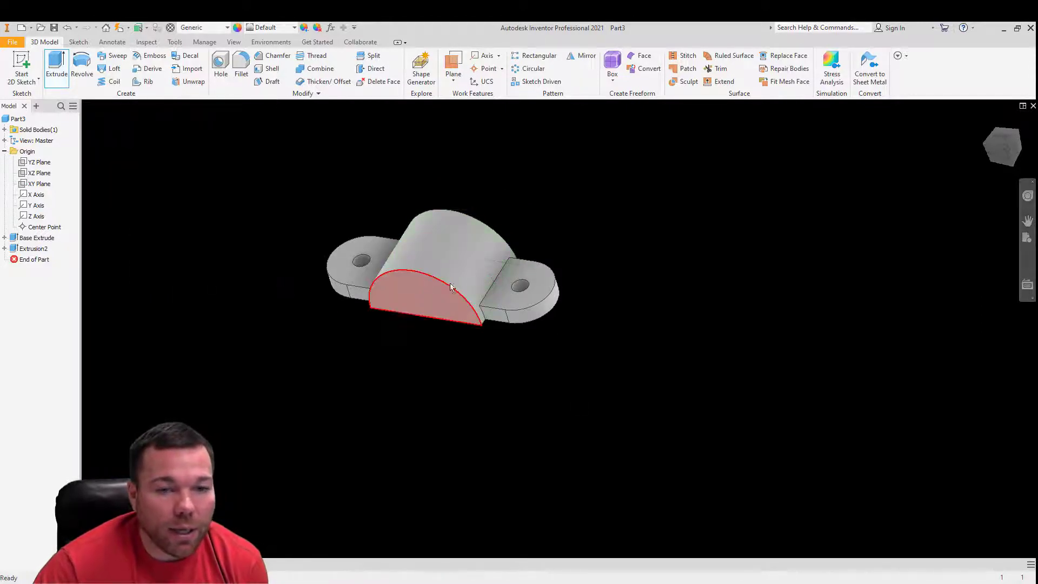
middle_click_drag(567, 261, 560, 289, "shift")
- Rename the half-round extrusion feature as arc extrude
left_click(26, 250)
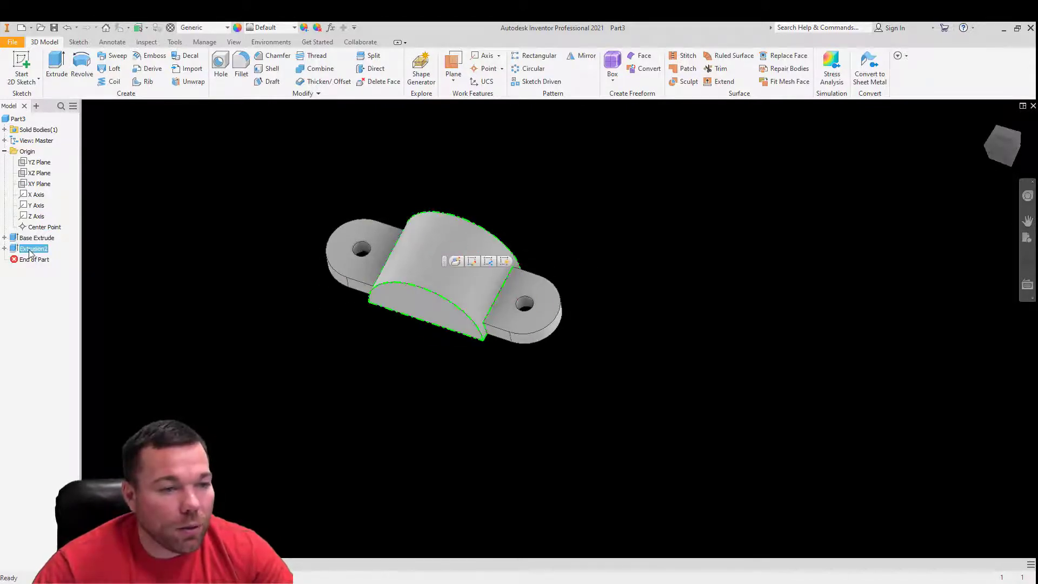
left_click(30, 250)
type("arc")
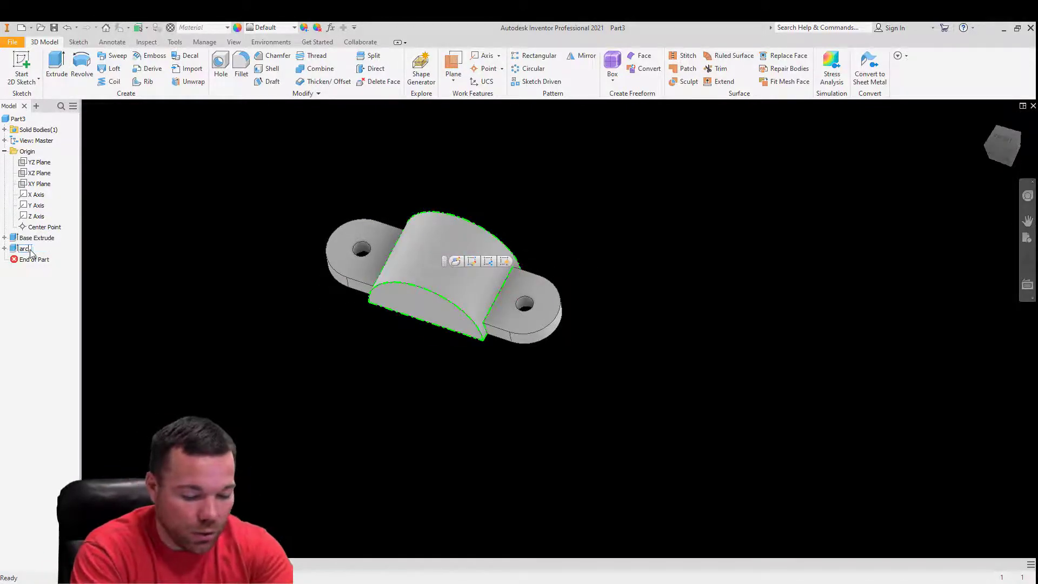
type(" extrude")
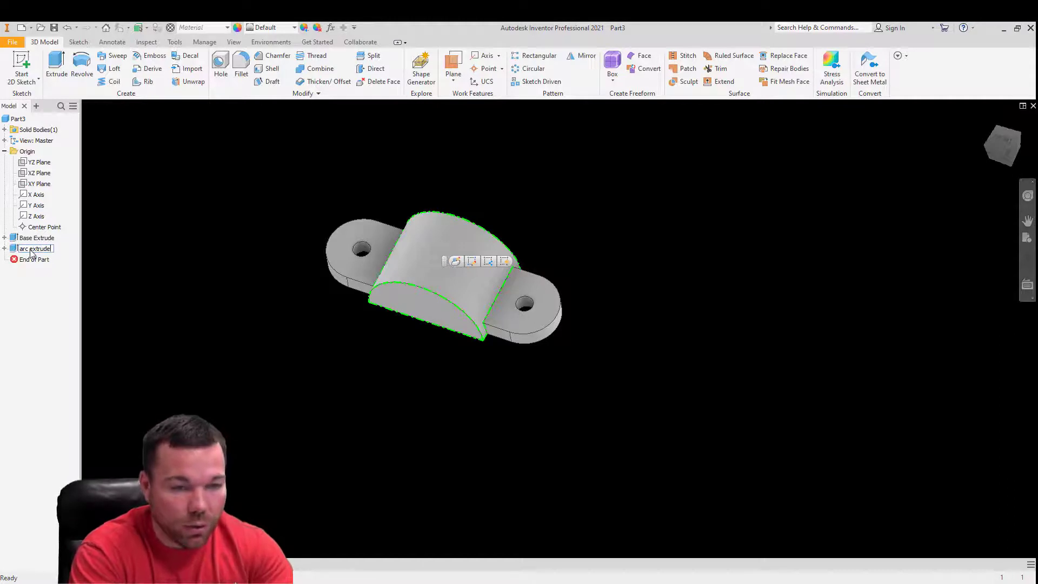
left_click(149, 285)
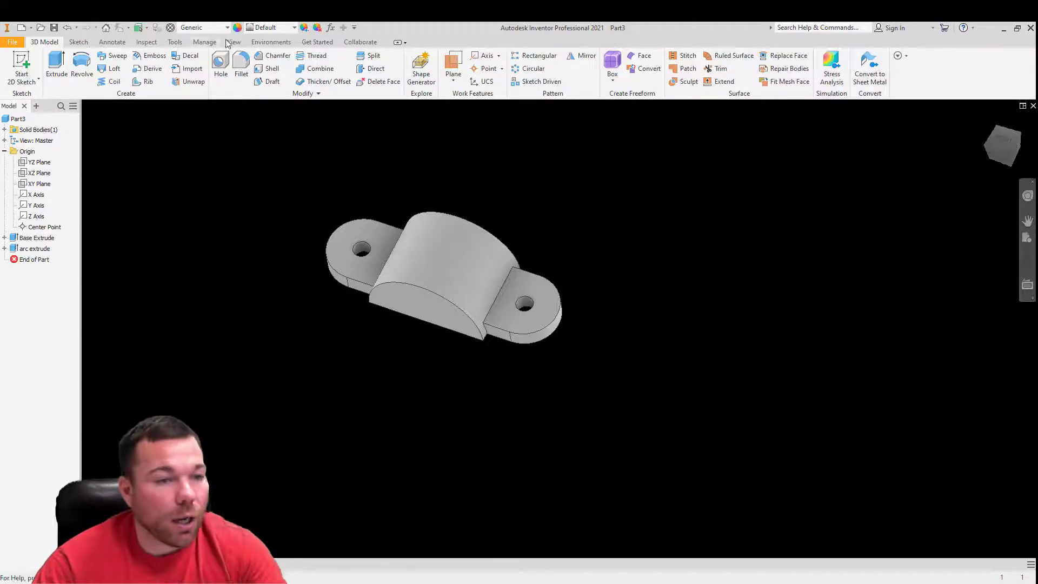
- Start a sketch on the half-round body's front face and draw a two-point rectangle about 2.17 in wide on its bottom edge
left_click(416, 313)
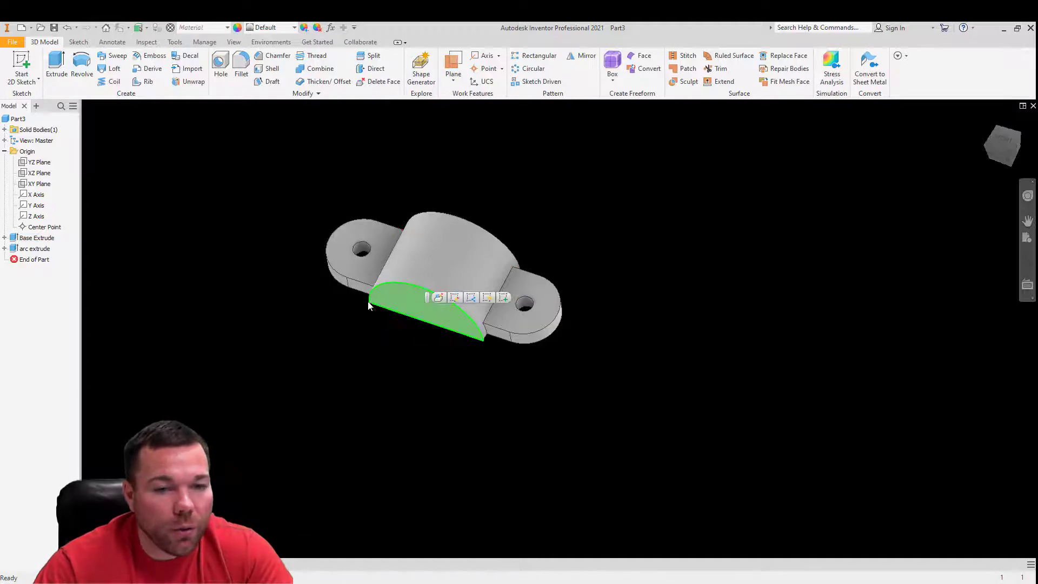
left_click(22, 63)
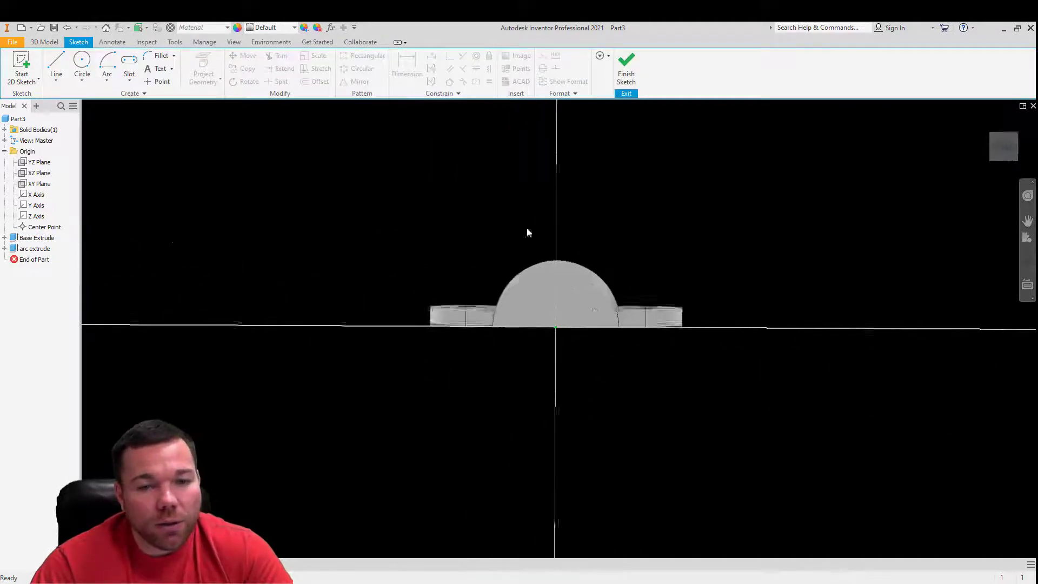
left_click(129, 81)
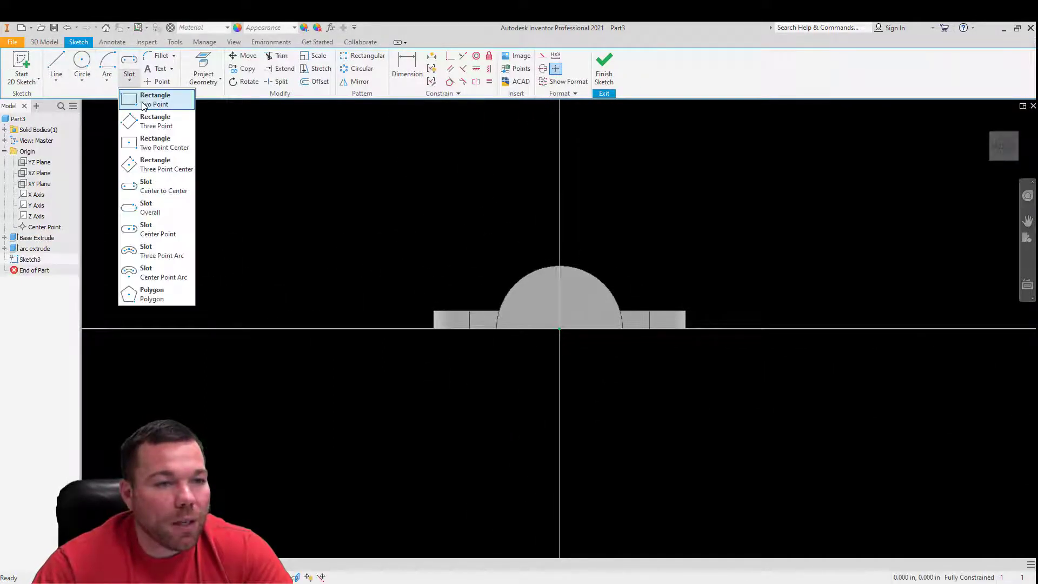
left_click(145, 99)
scroll(595, 356, "up", 5)
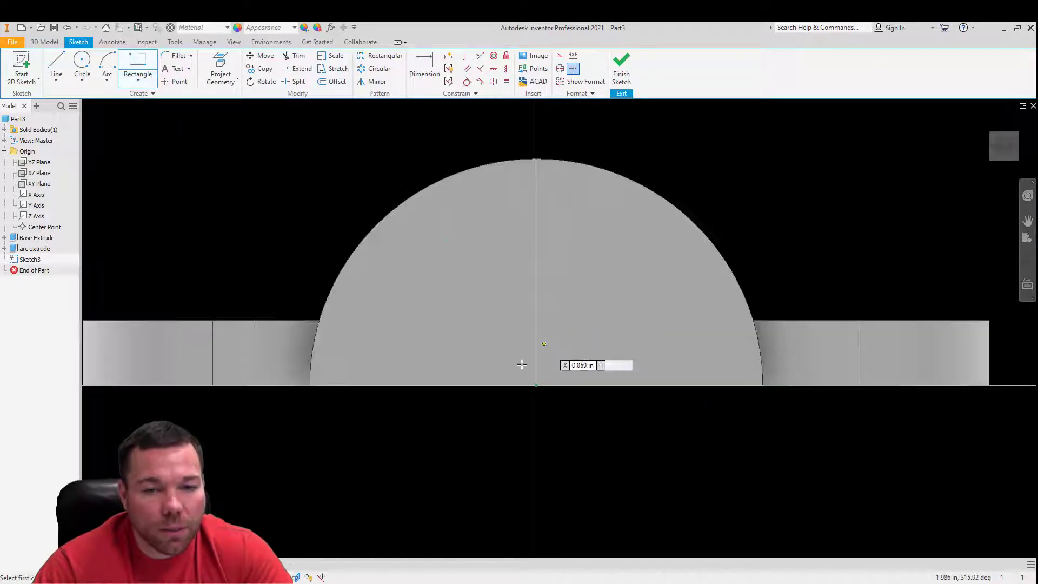
left_click(388, 385)
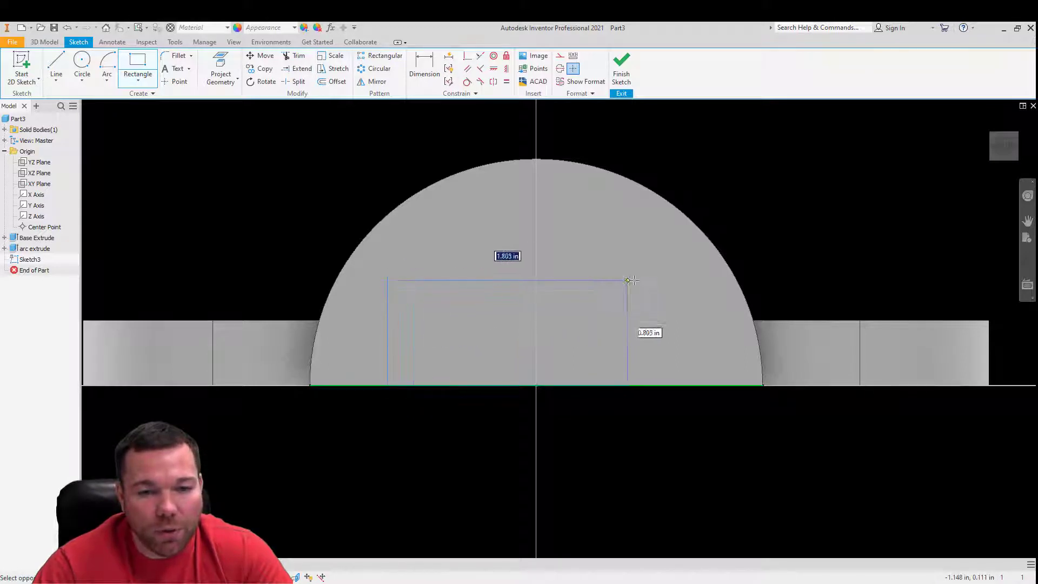
left_click(669, 276)
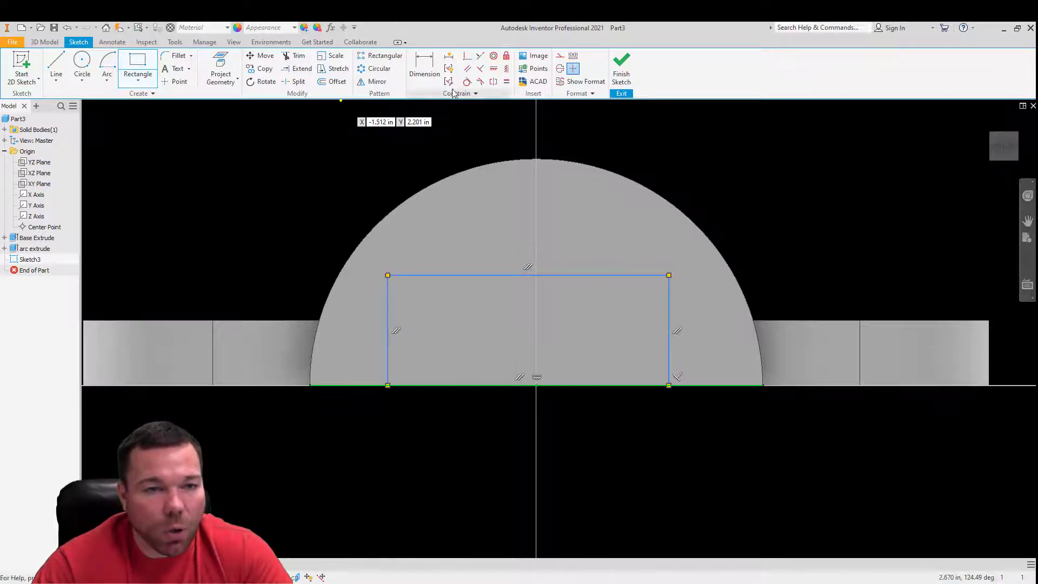
- Dimension the rectangle on the half-round face 2 in wide and 1 in high
left_click(424, 68)
left_click(501, 276)
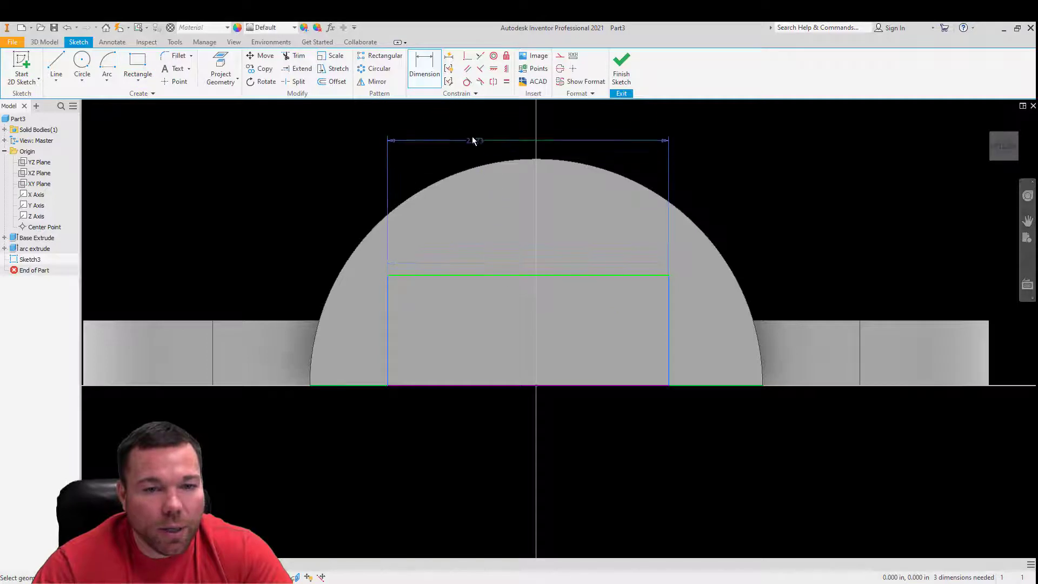
left_click(472, 136)
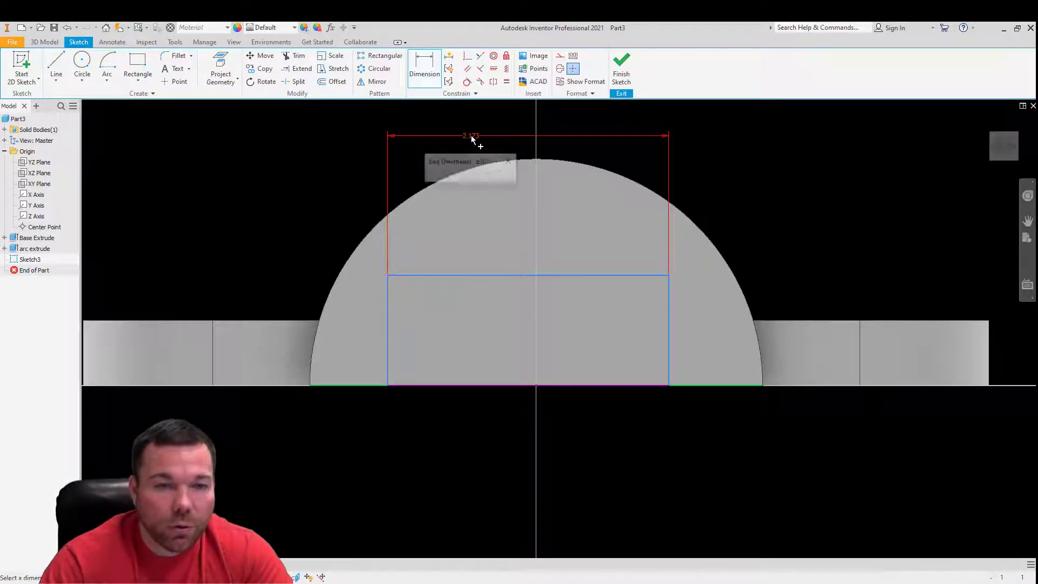
type("2")
key("Return")
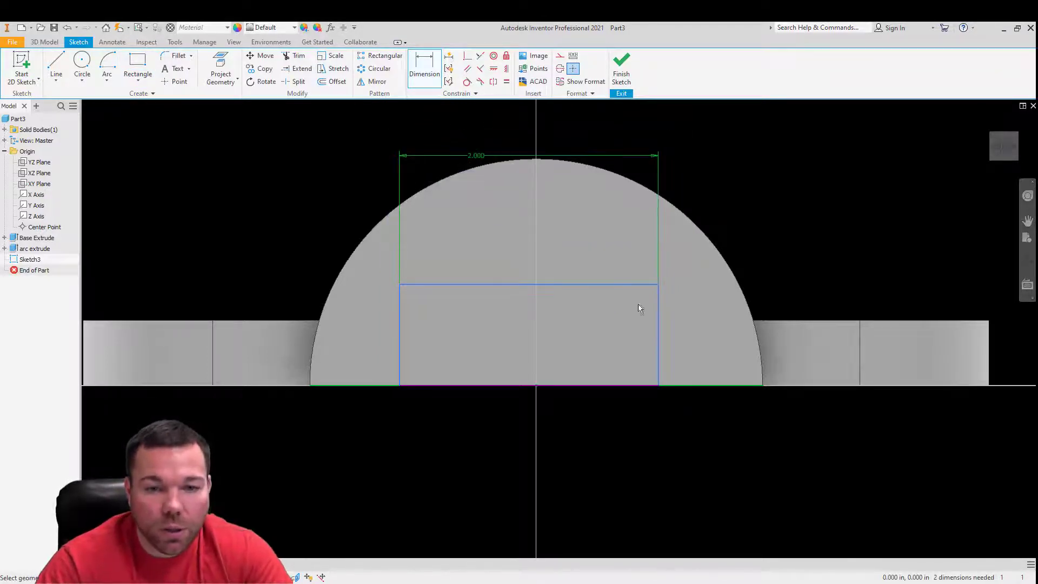
left_click(660, 331)
left_click(809, 301)
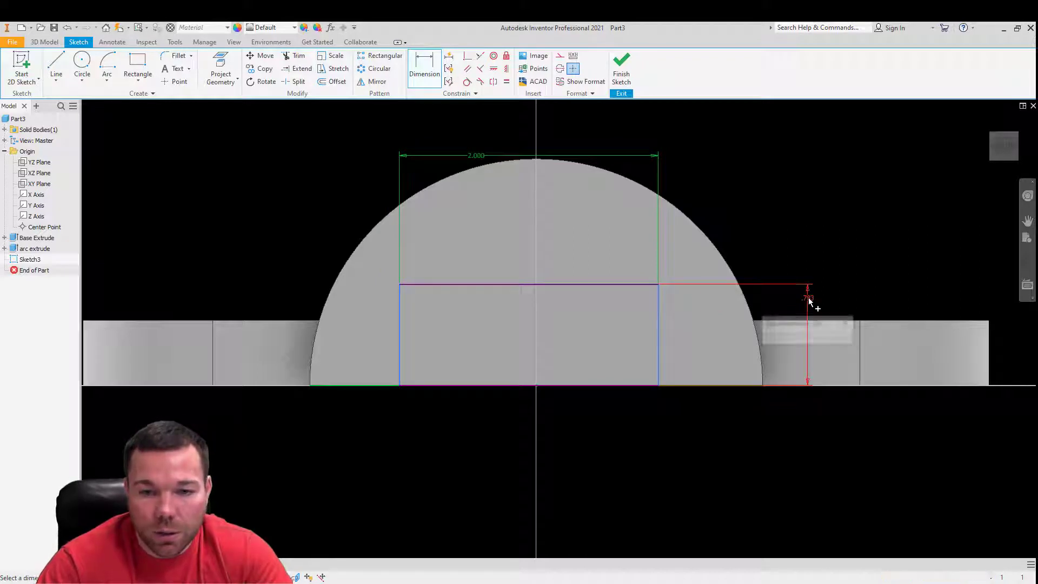
type("1")
key("Return")
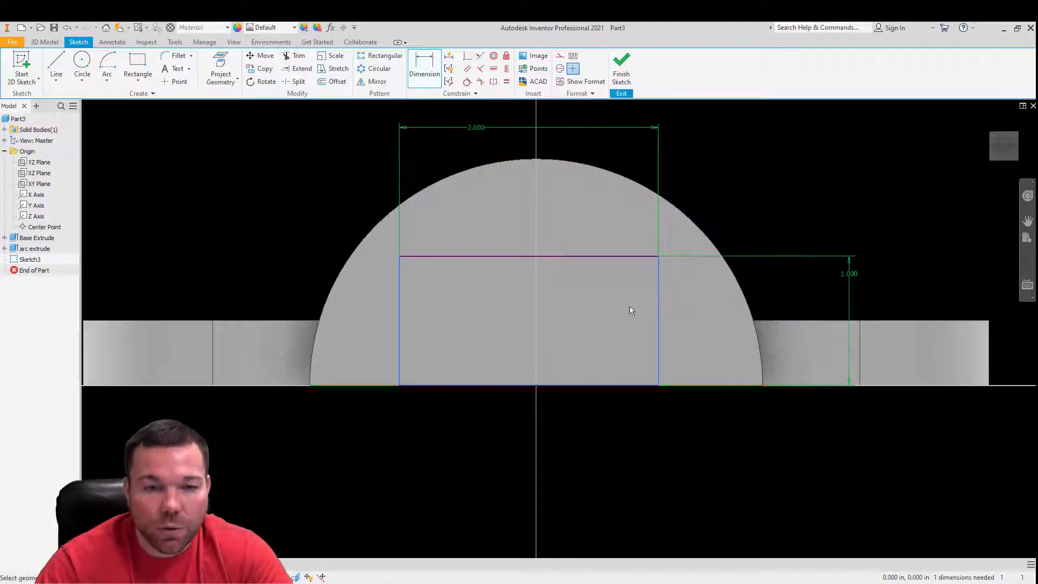
- Dimension the rectangle's side edge from the vertical centre axis as half of the 2 in width dimension, using /2
left_click(401, 348)
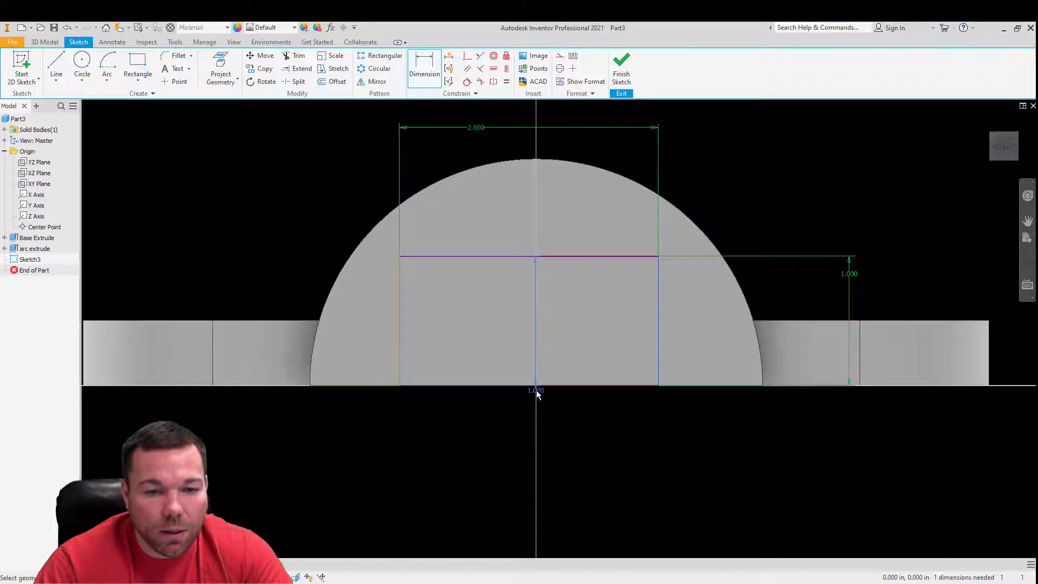
left_click(537, 394)
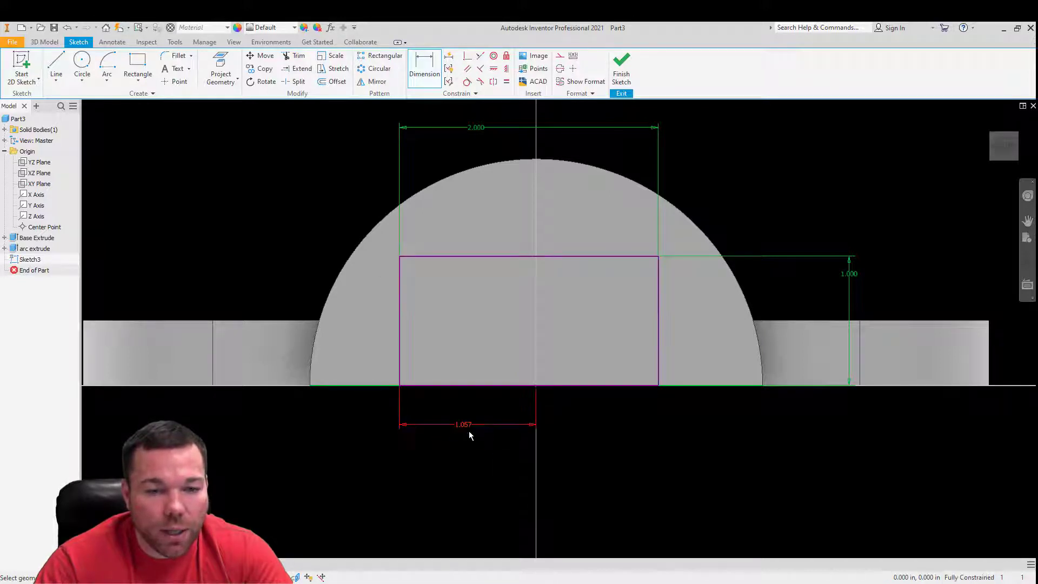
left_click(466, 424)
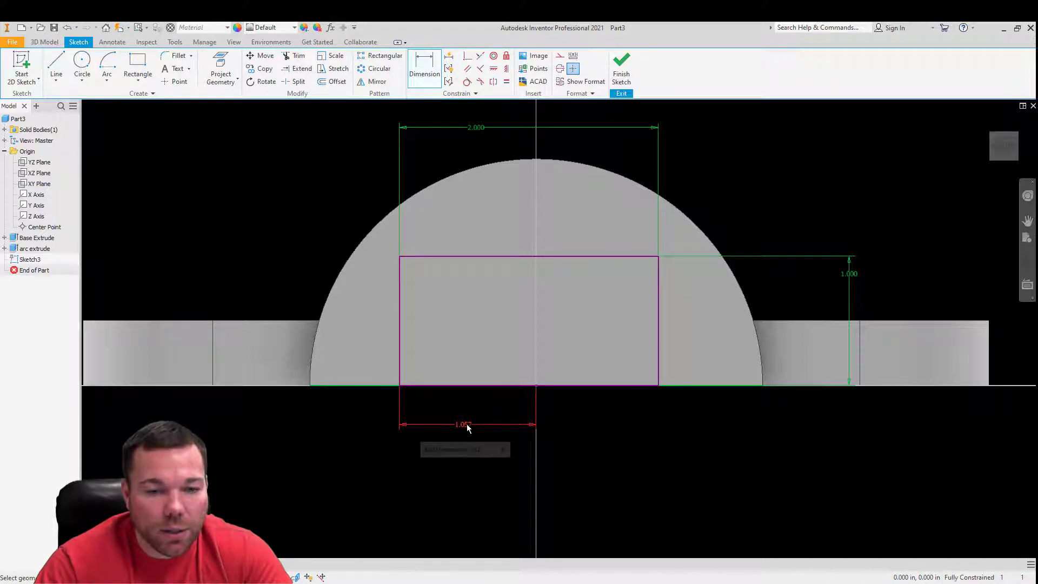
left_click(491, 128)
type("/2")
key("Return")
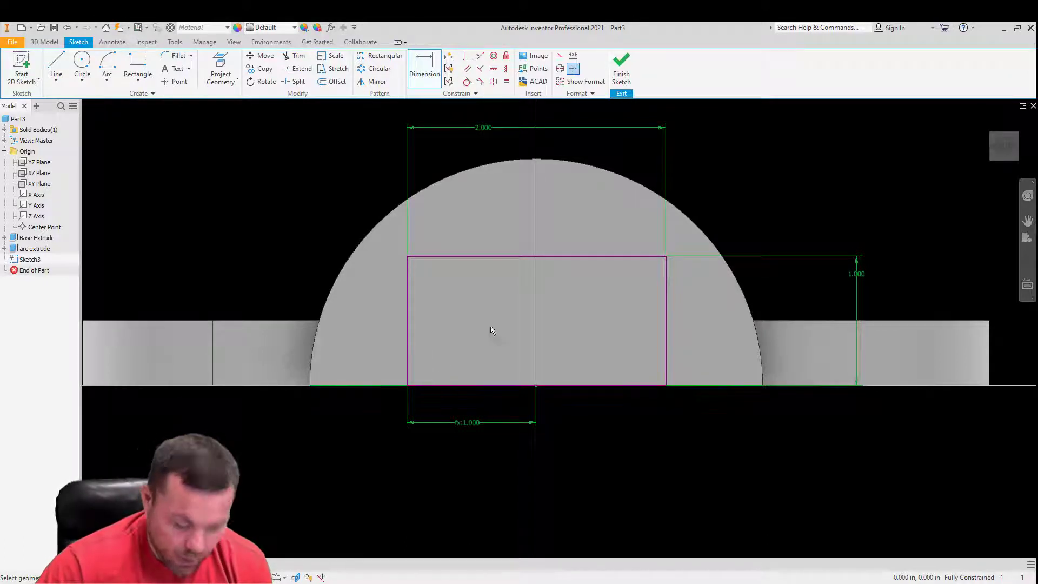
- Finish the sketch and extrude the rectangle as a through-all cut through the half-round body
left_click(622, 68)
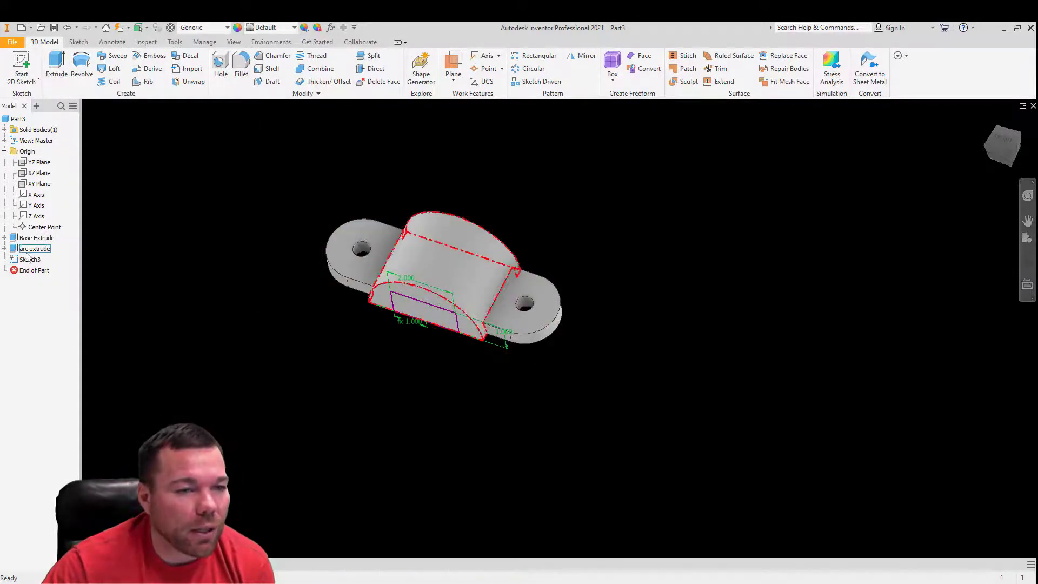
left_click(4, 248)
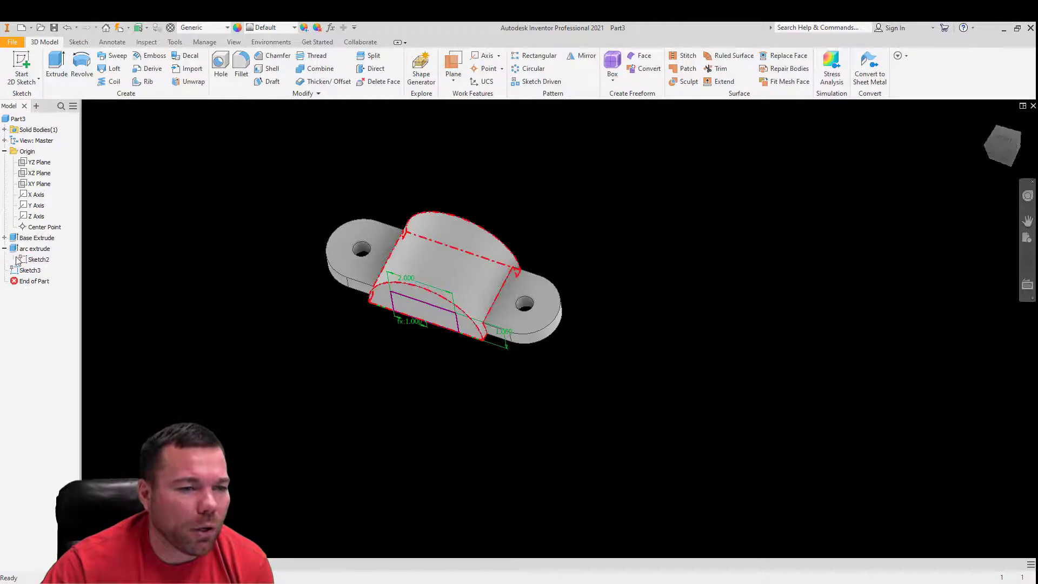
left_click(4, 248)
key("e")
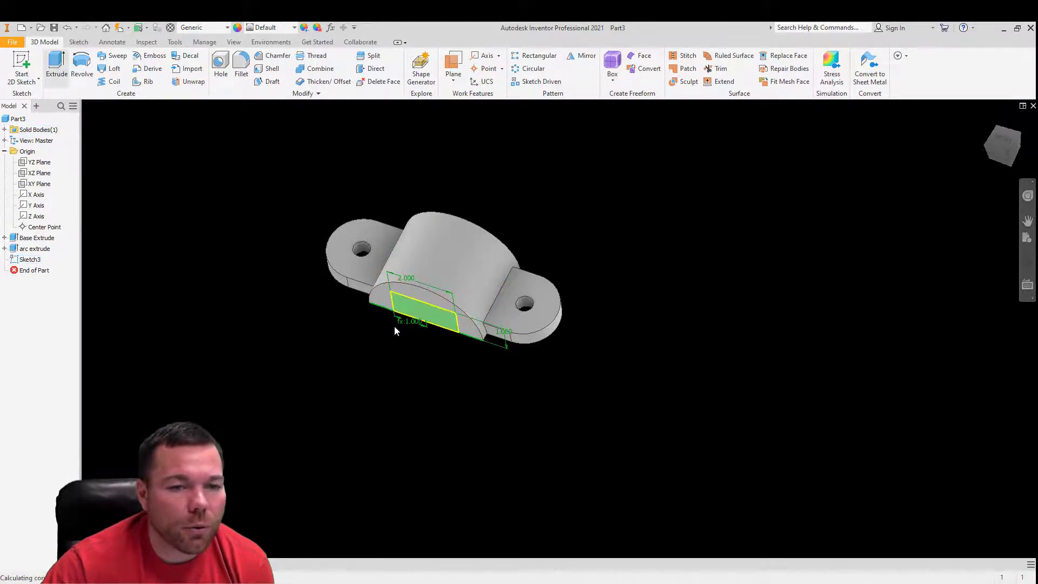
left_click(232, 208)
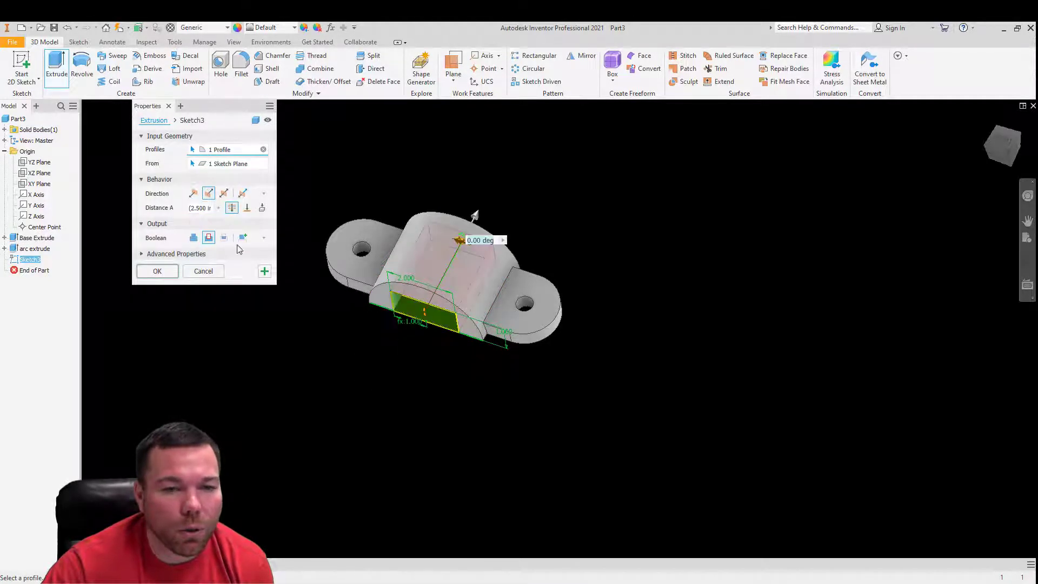
left_click(161, 271)
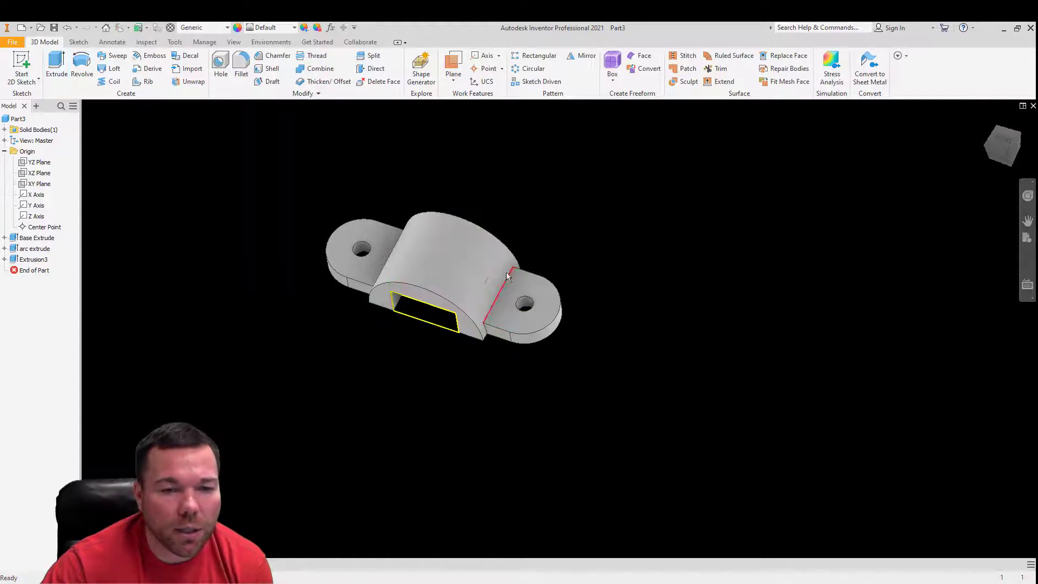
- Sketch a circle 0.25 in in diameter at the centre of the rectangular cut's inner ceiling face and finish the sketch
middle_click_drag(534, 292, 507, 252, "shift")
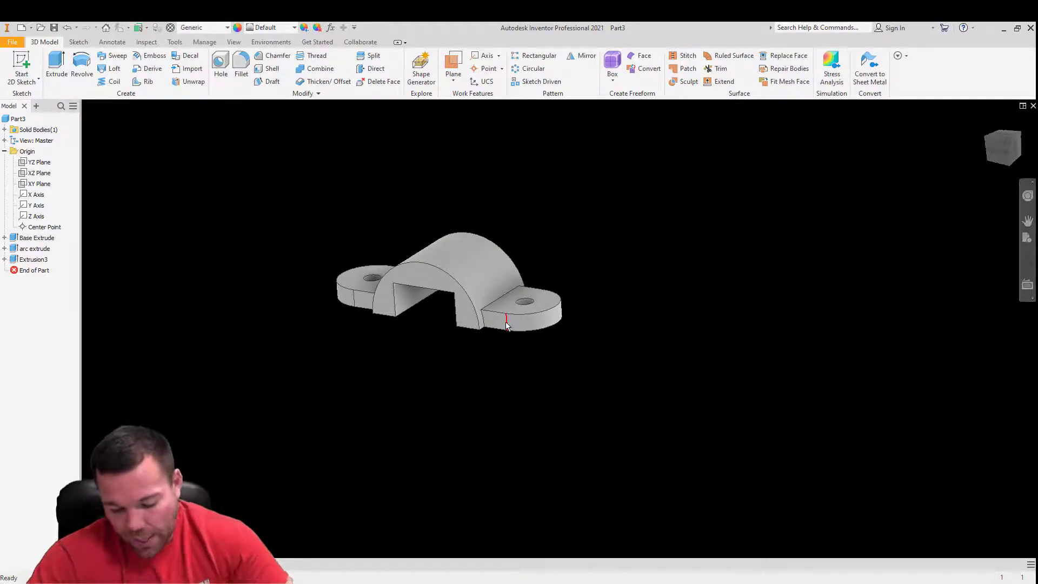
mouse_move(506, 322)
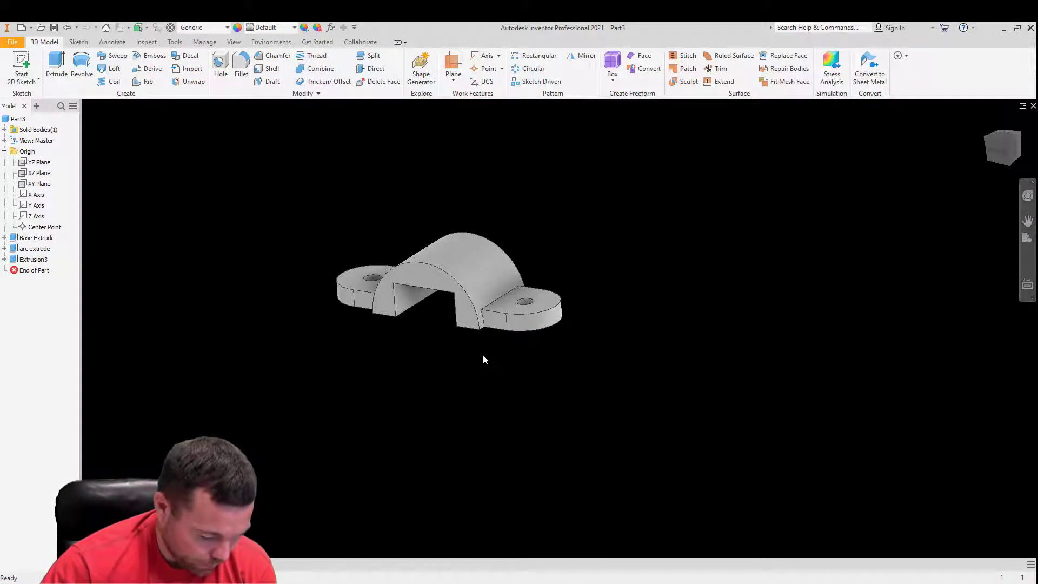
middle_click_drag(438, 248, 443, 238)
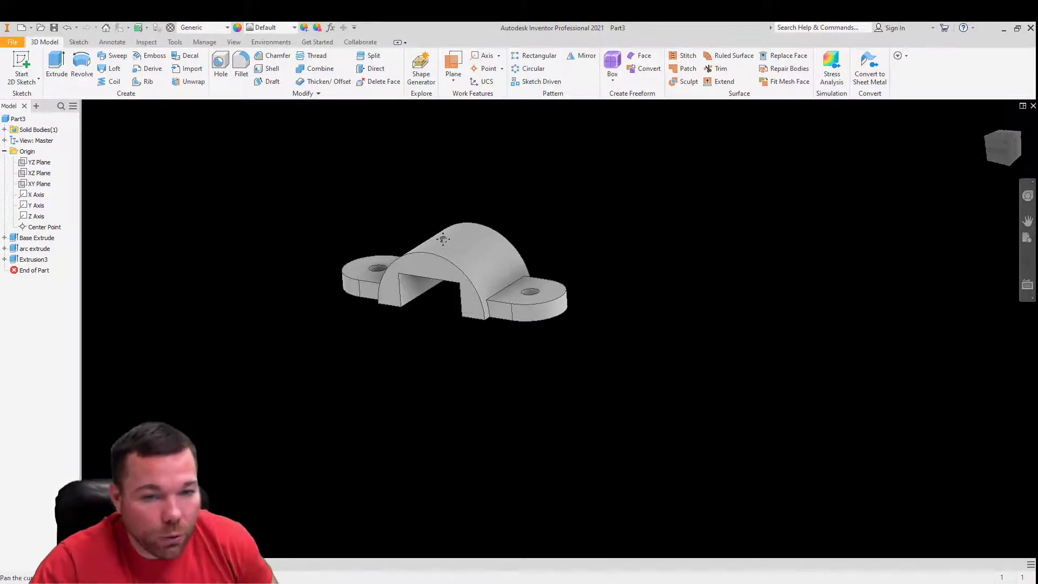
middle_click_drag(453, 276, 451, 189, "shift")
left_click(448, 322)
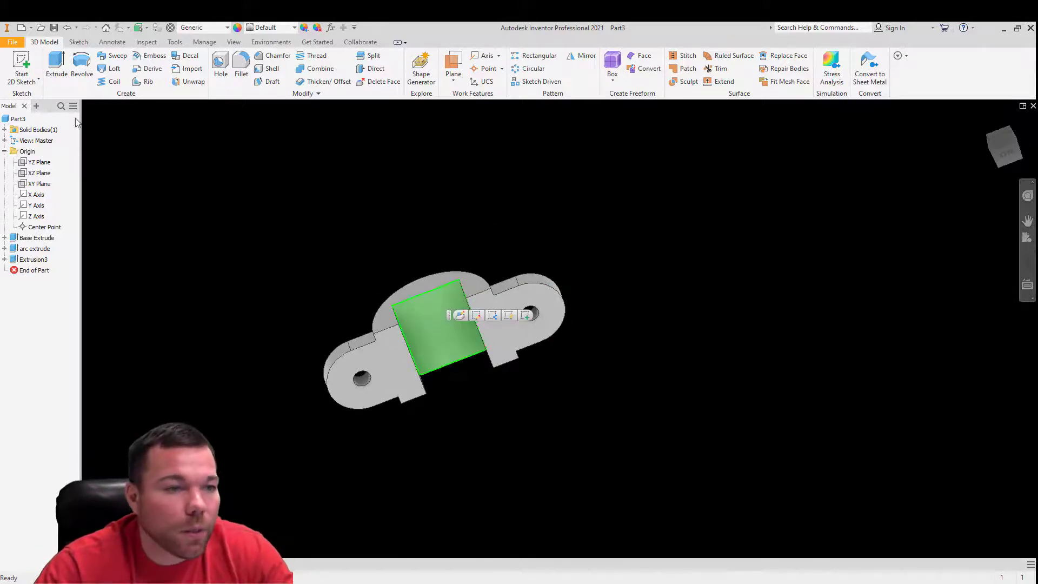
left_click(21, 57)
left_click(82, 61)
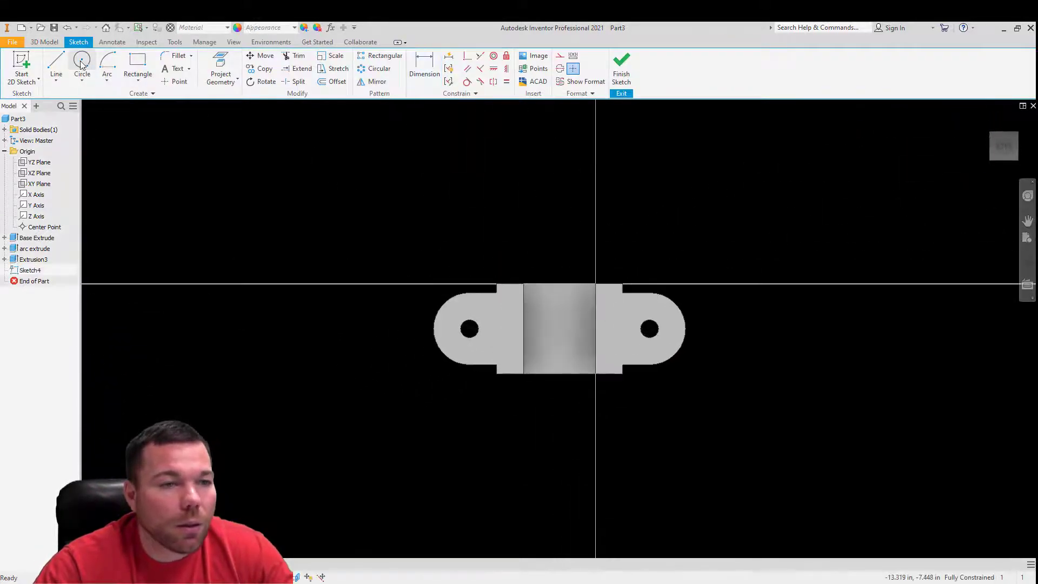
left_click(560, 329)
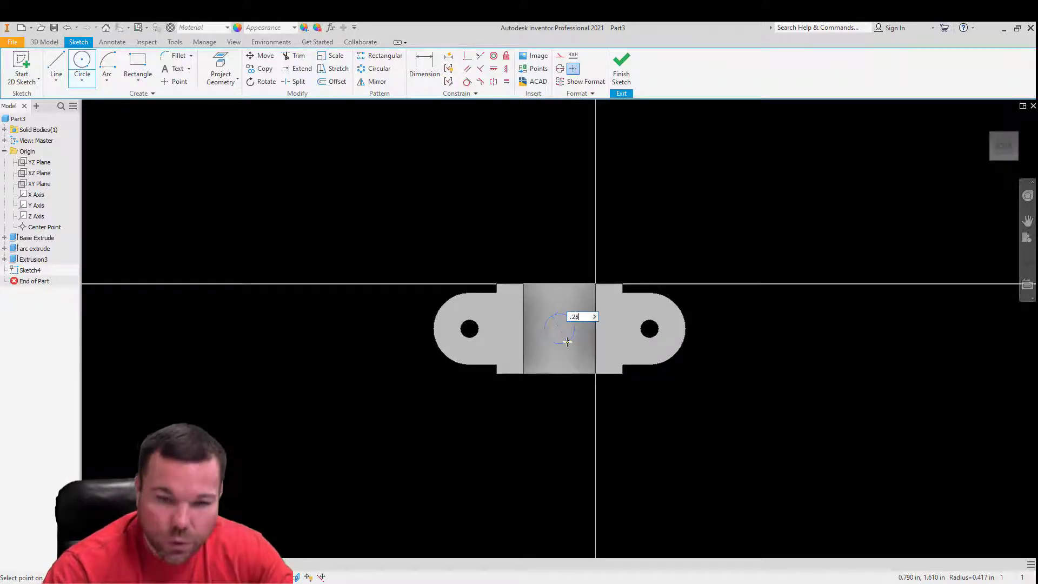
key("Escape")
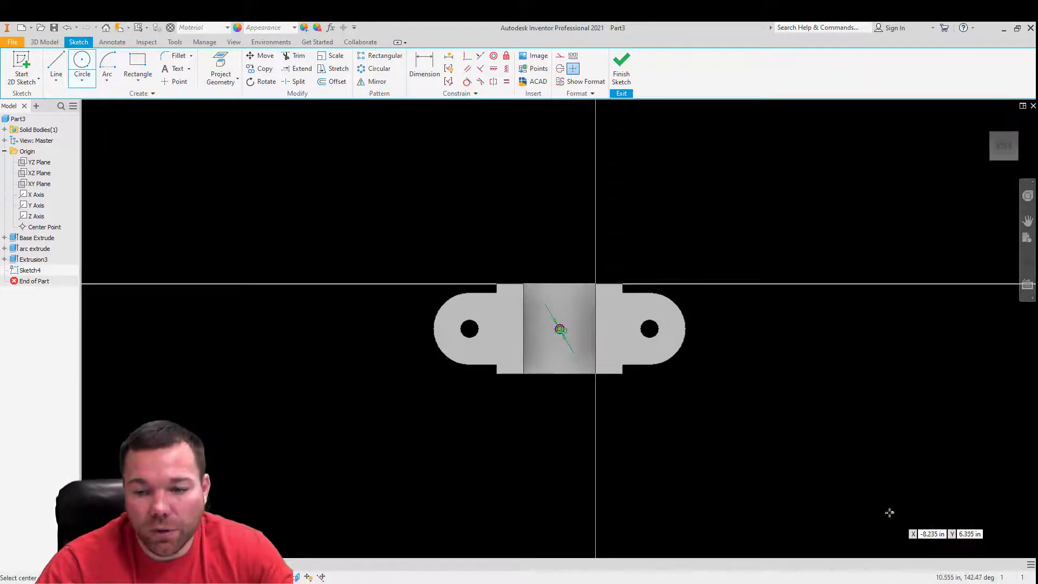
key("Escape")
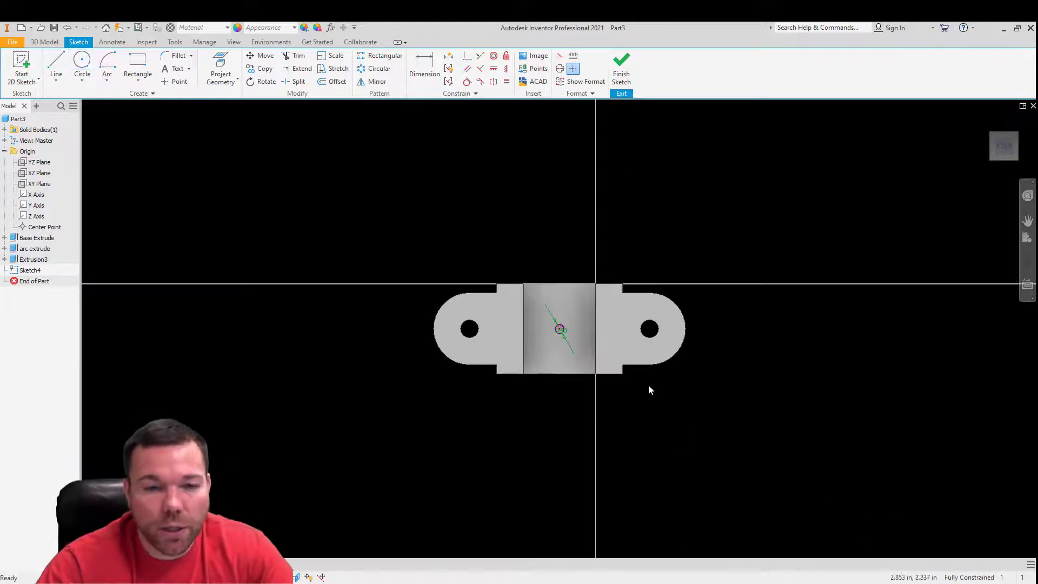
left_click(618, 67)
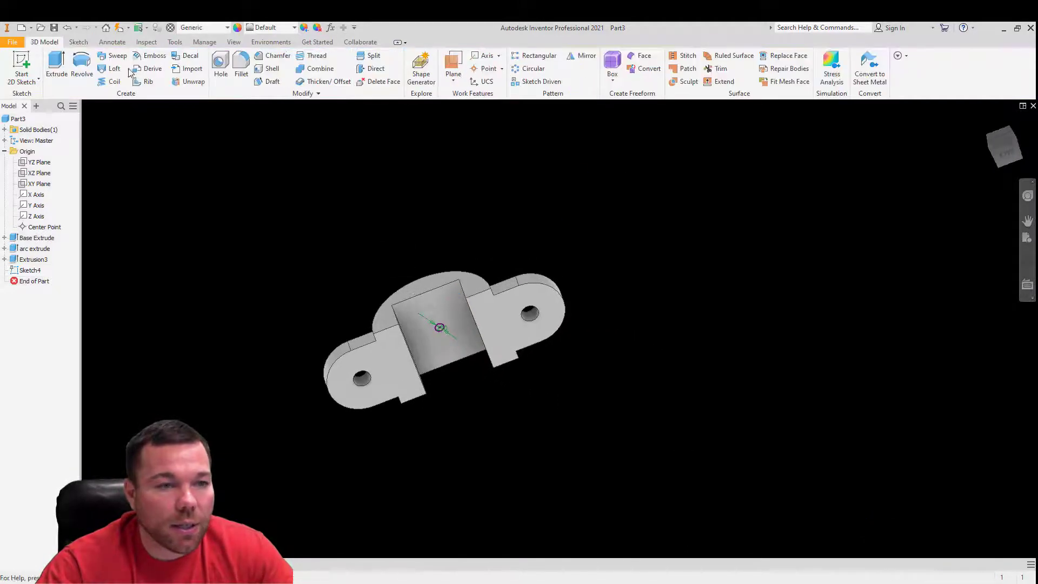
- Try to extrude the small circle through all as a joined feature
left_click(57, 63)
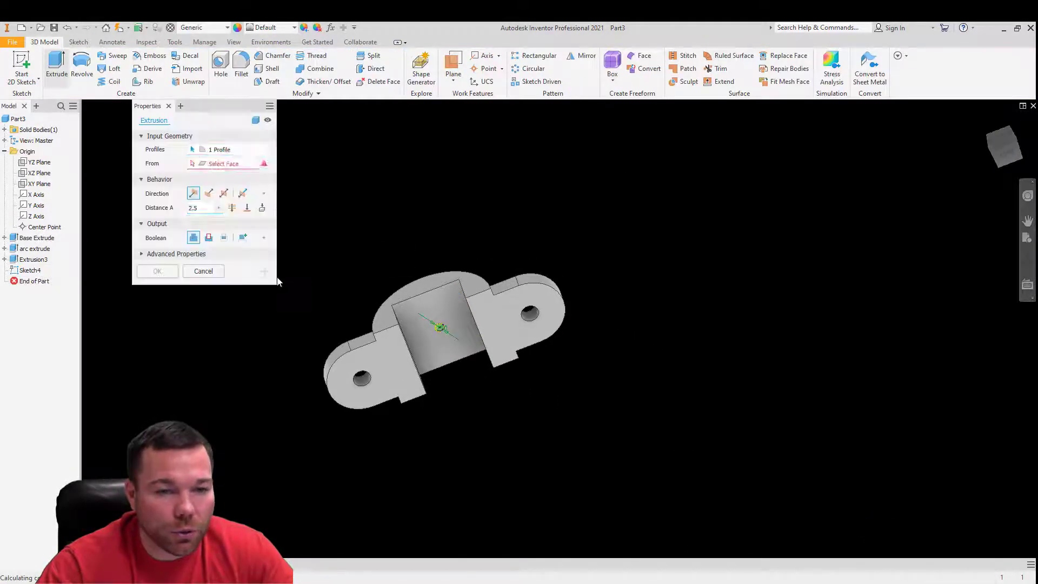
left_click(232, 208)
left_click(172, 276)
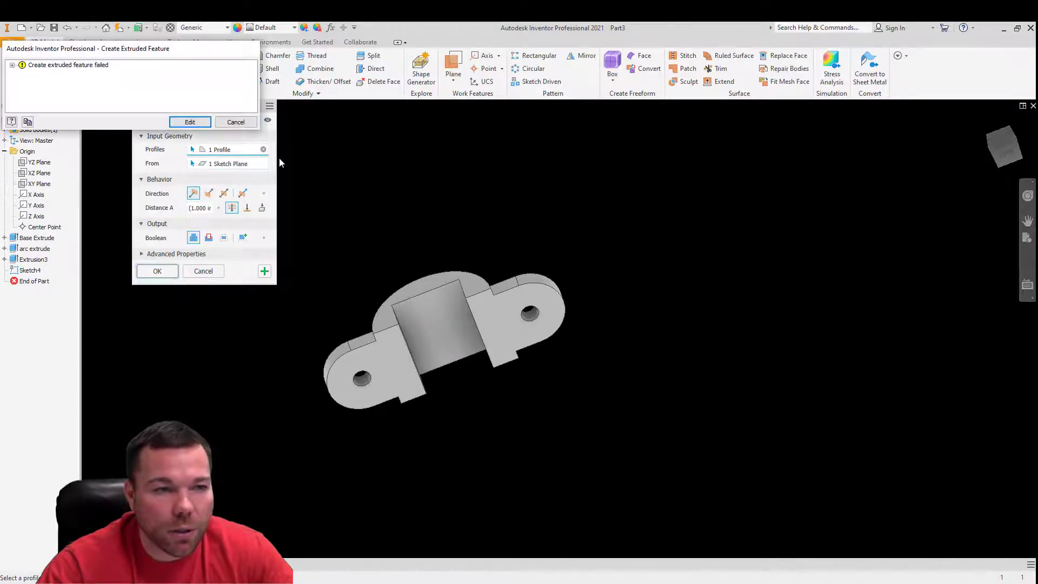
left_click(235, 122)
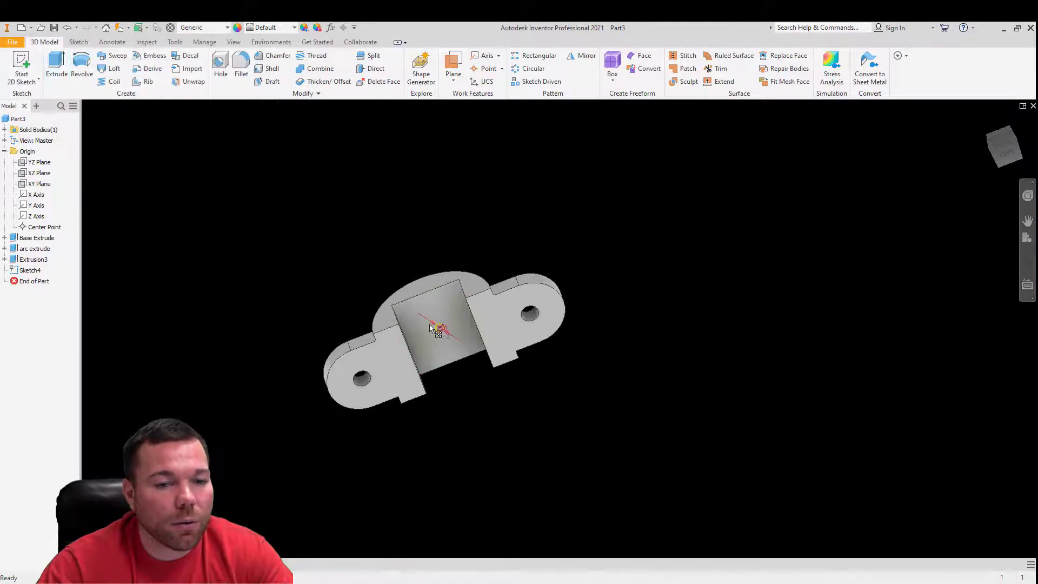
- Extrude the small circle as a through-all cut through the top of the half-round body
left_click(56, 64)
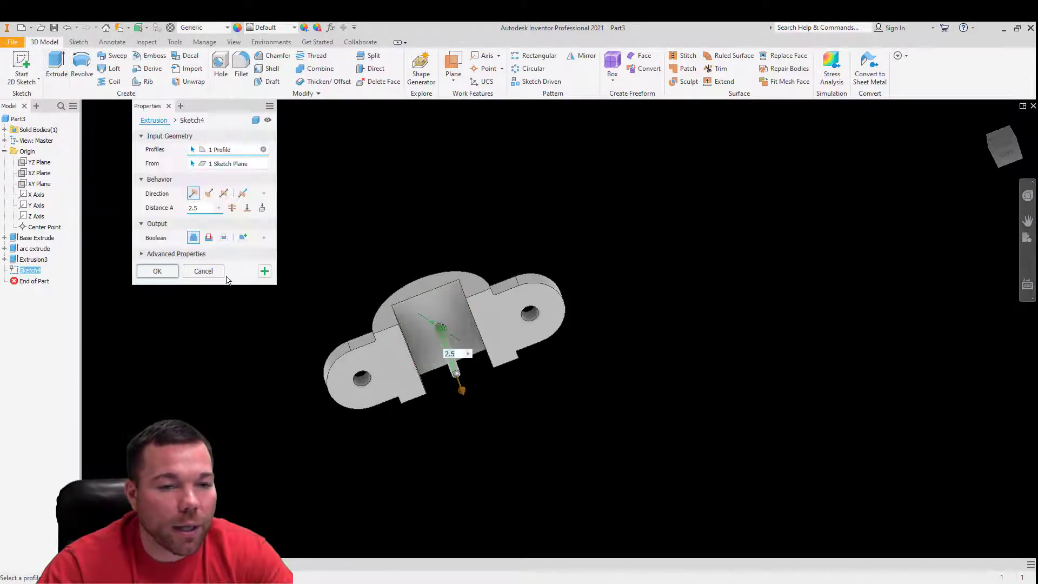
left_click(209, 238)
left_click(157, 271)
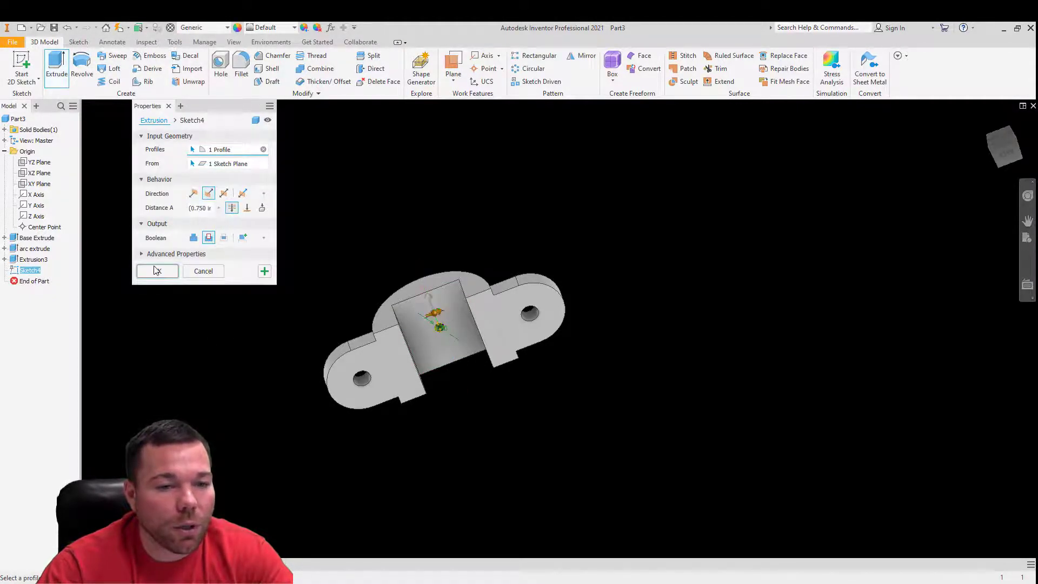
scroll(449, 352, "up", 5)
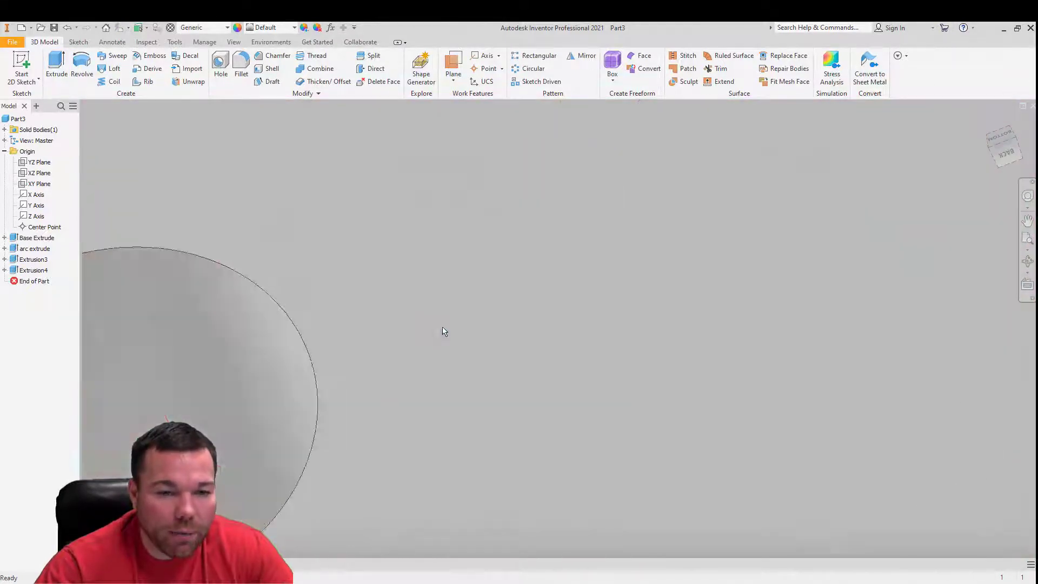
scroll(443, 319, "down", 5)
middle_click_drag(444, 312, 519, 350, "shift")
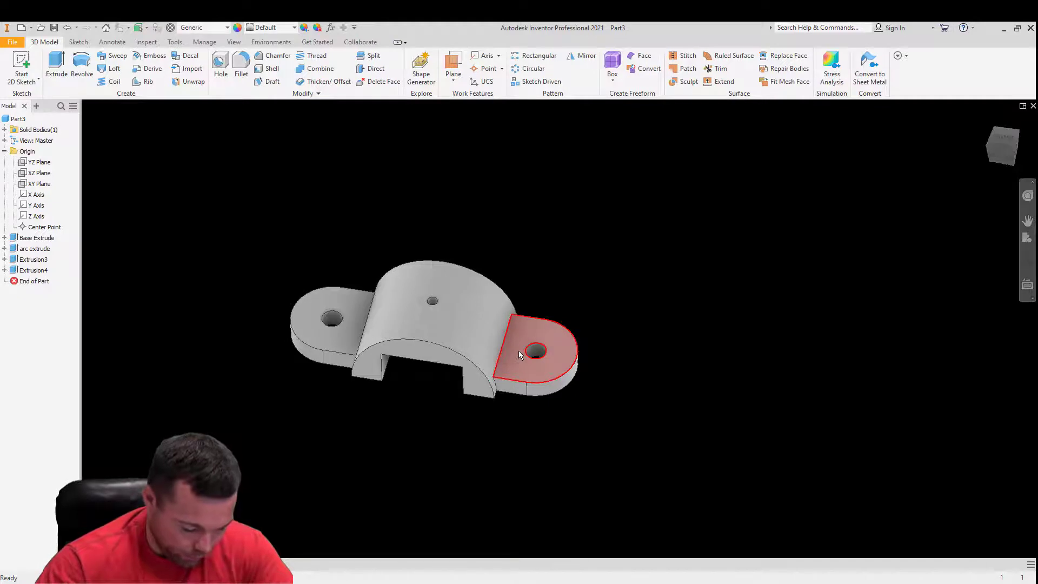
mouse_move(519, 354)
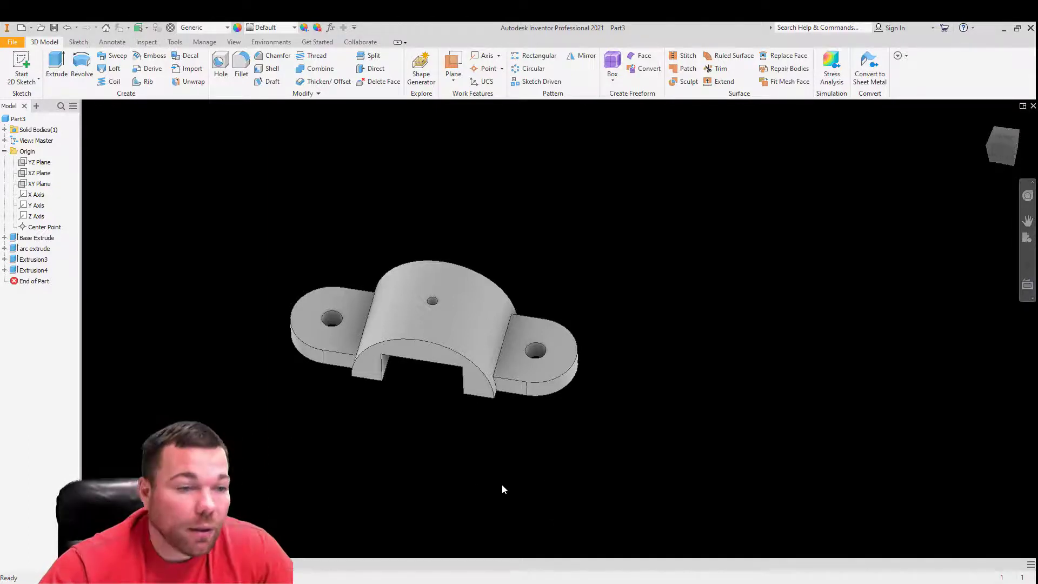
- Rename the rectangular cut extrusion as rec cut
left_click(33, 262)
left_click(35, 262)
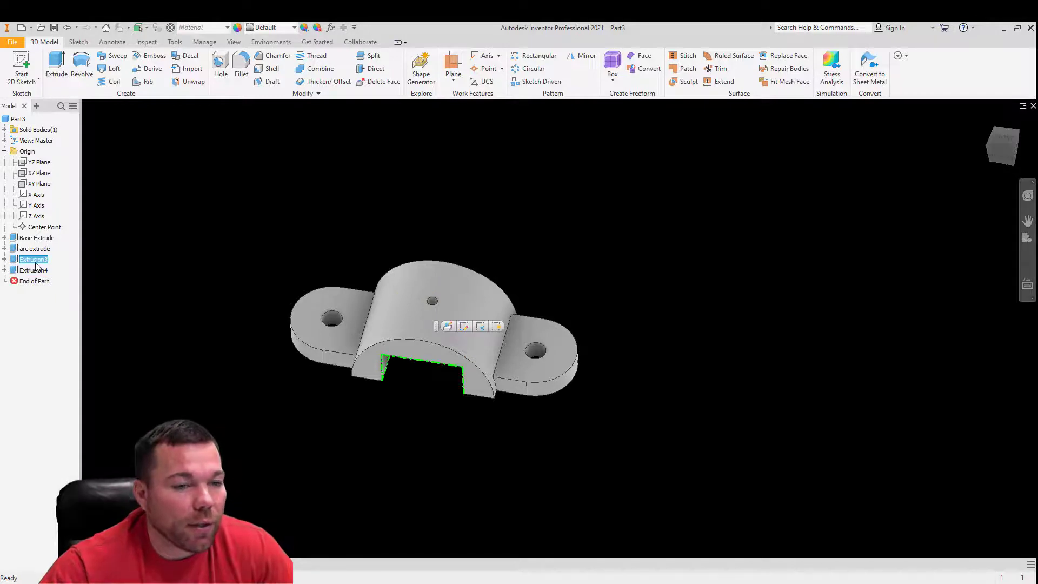
type("rec cut")
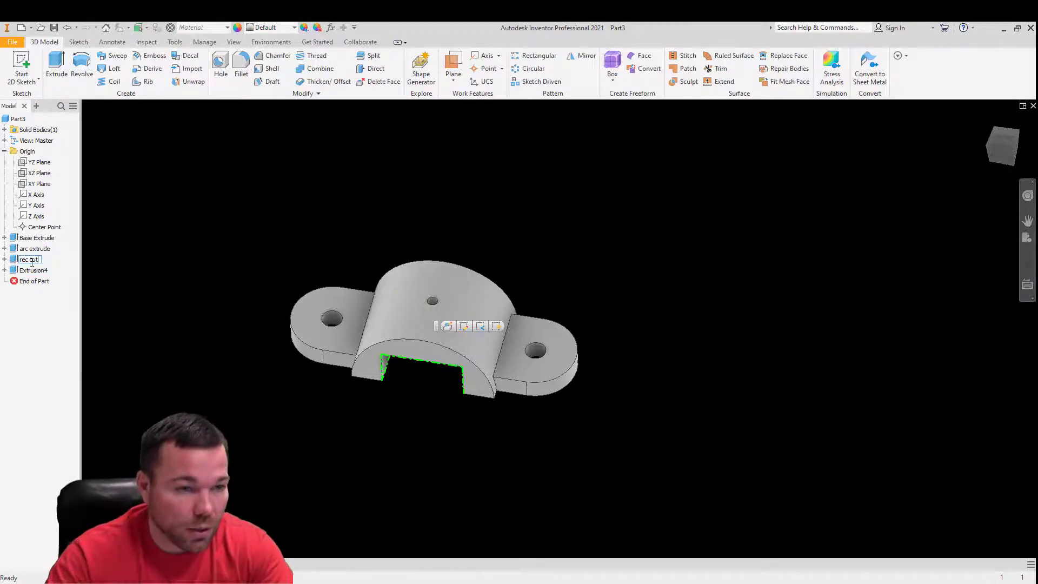
key("Return")
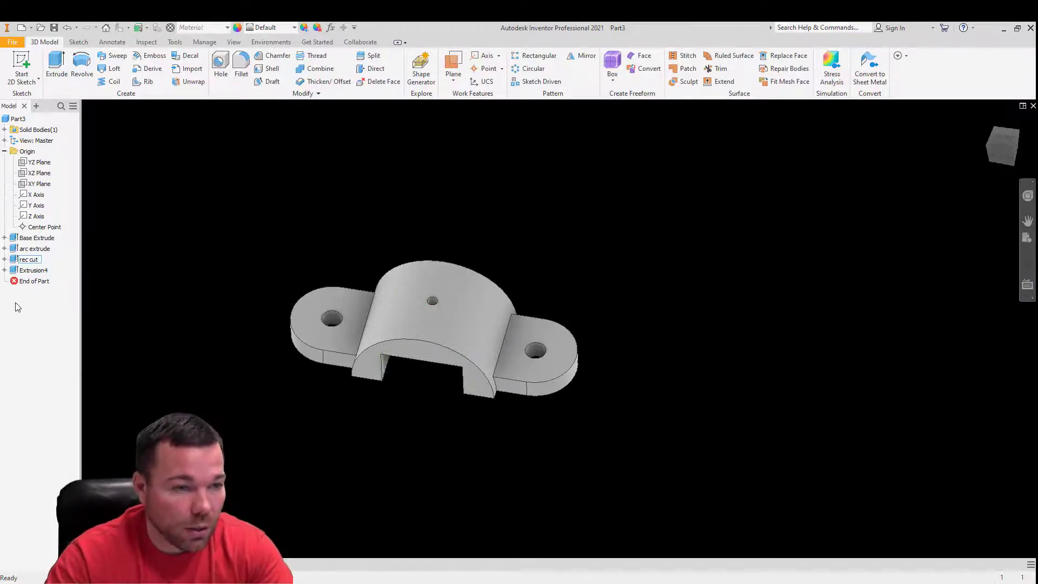
- Rename the small hole's extrusion as center hole
left_click(33, 270)
left_click(34, 271)
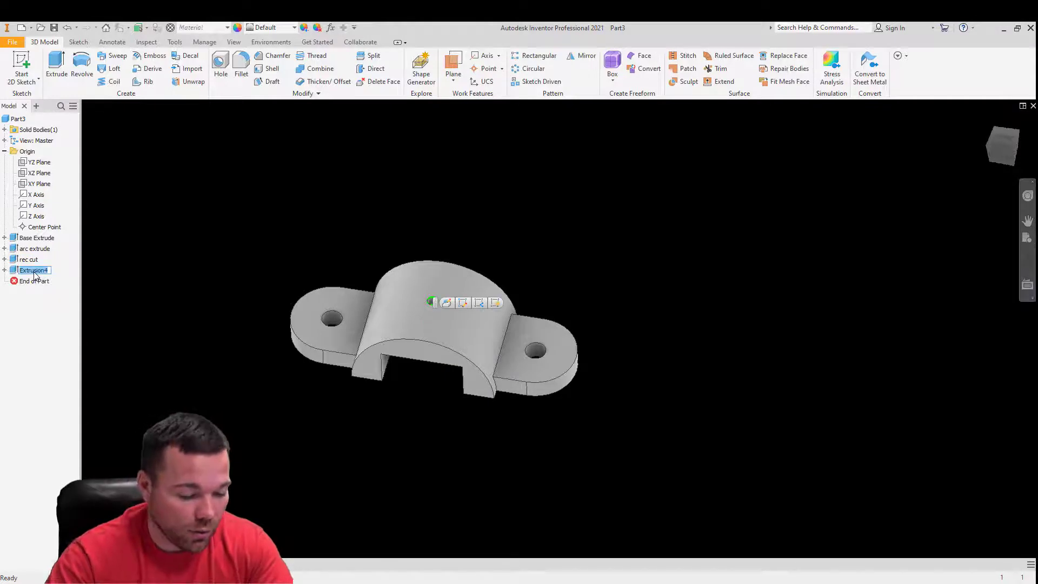
type("center hole")
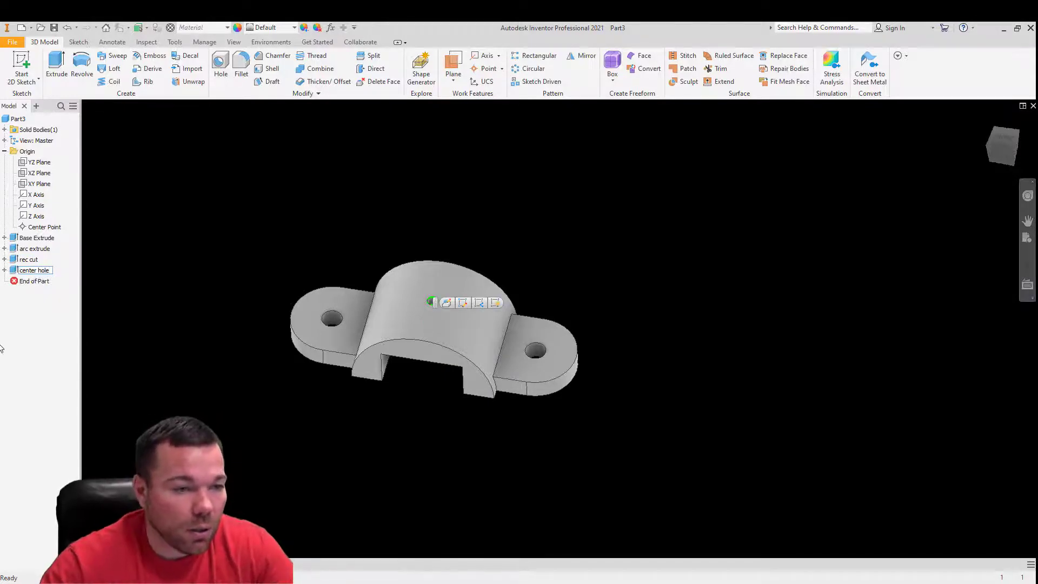
left_click(41, 294)
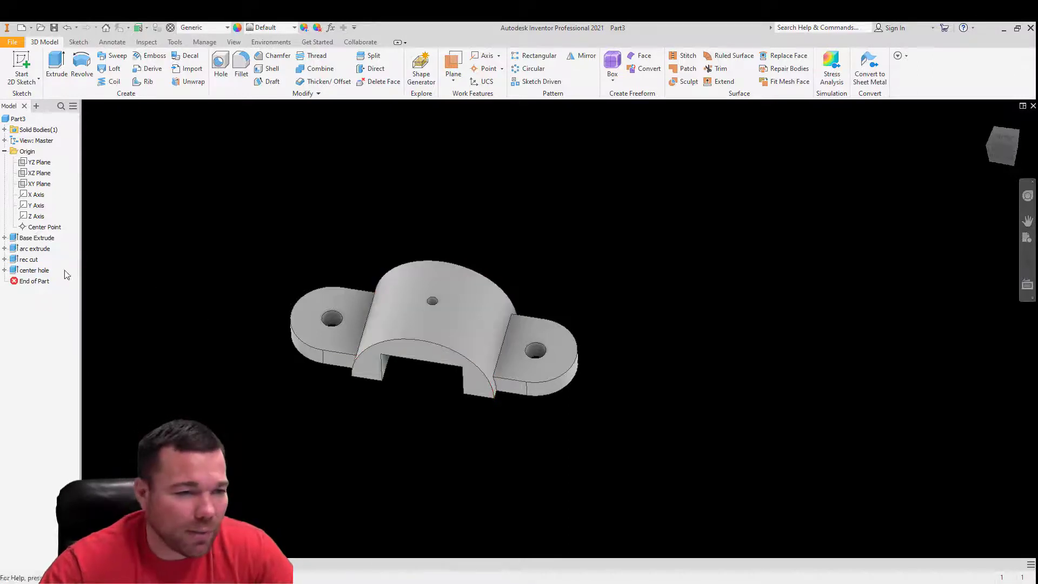
- Display the dimensions of the rec cut feature on the model
left_click(5, 259)
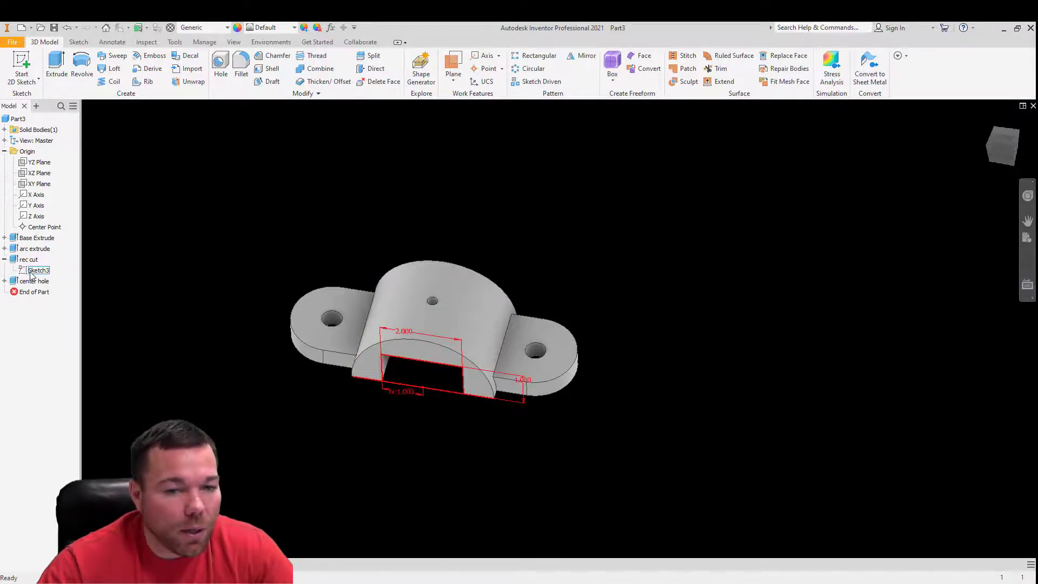
left_click(31, 275)
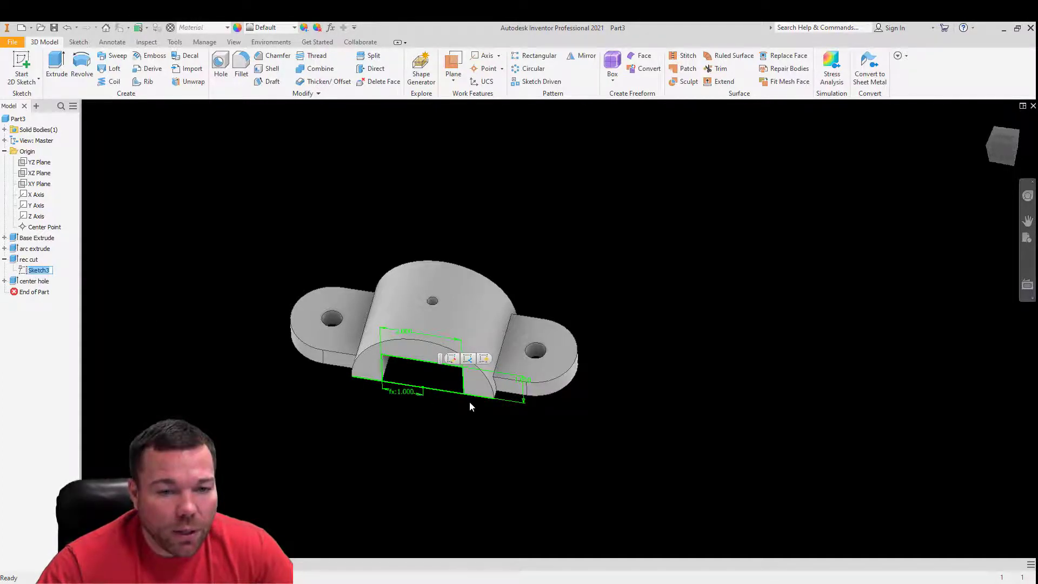
right_click(22, 272)
left_click(27, 259)
right_click(25, 260)
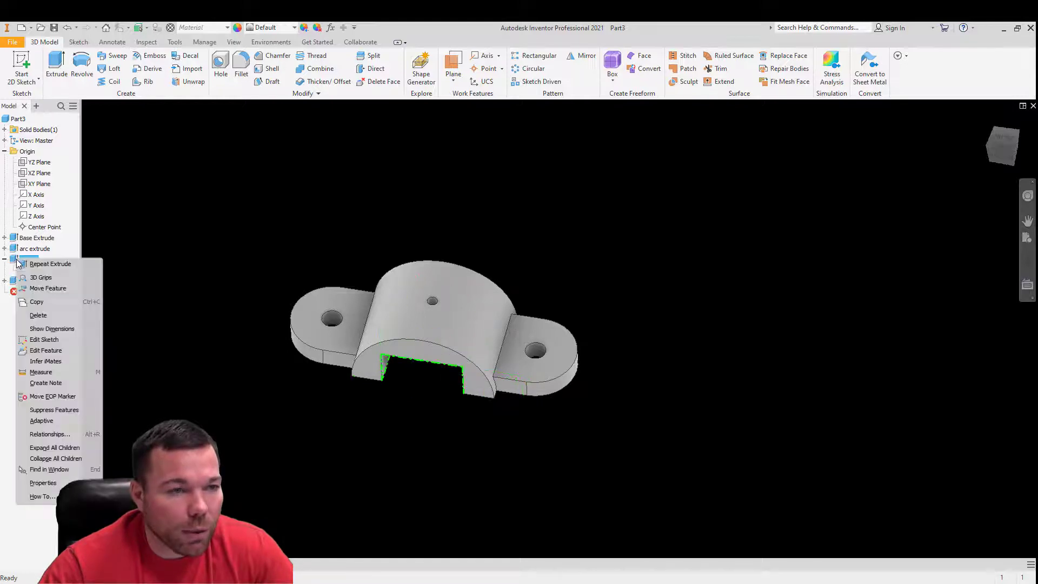
left_click(76, 329)
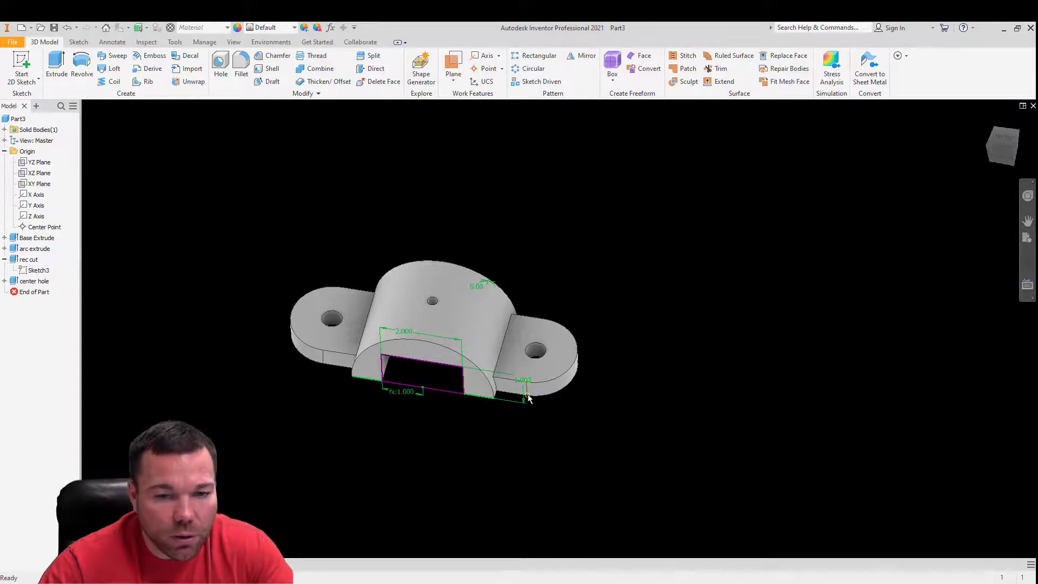
- Set the rectangular cut's height to 0.75 in, update the part and inspect the cut from below
scroll(524, 383, "down", 5)
double_click(501, 318)
type(".75")
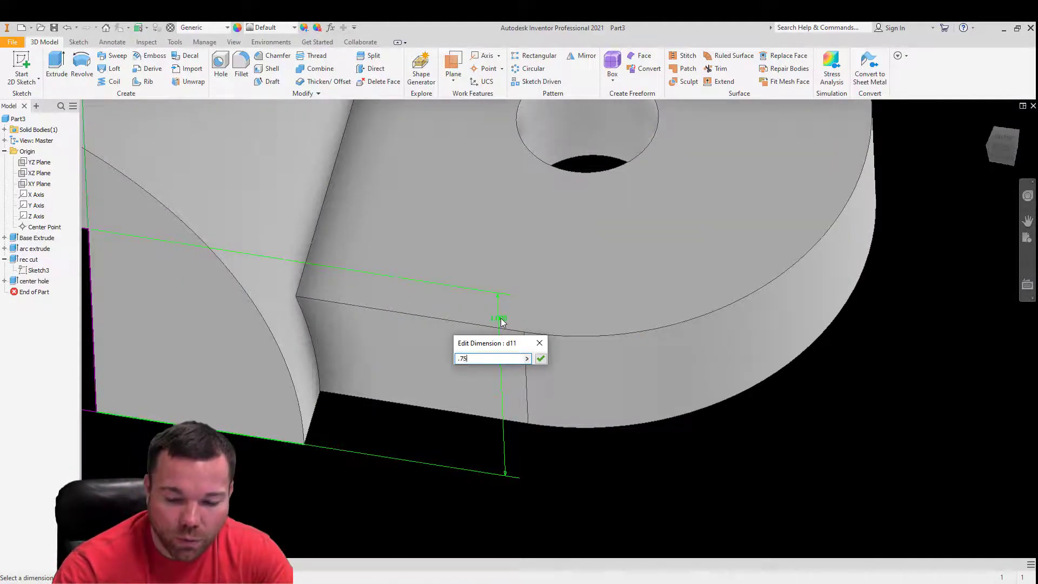
key("Return")
scroll(598, 342, "up", 5)
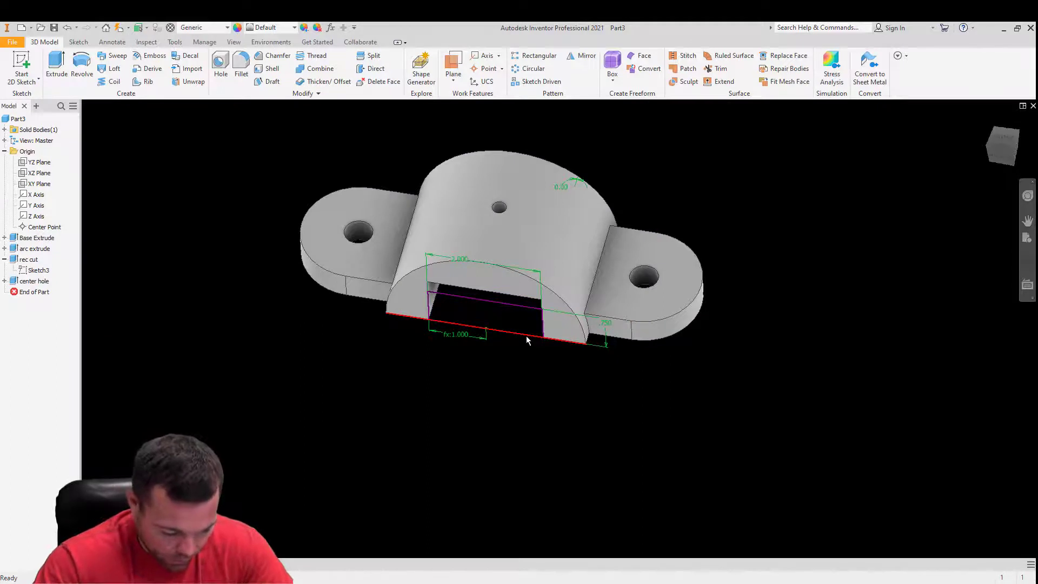
mouse_move(527, 336)
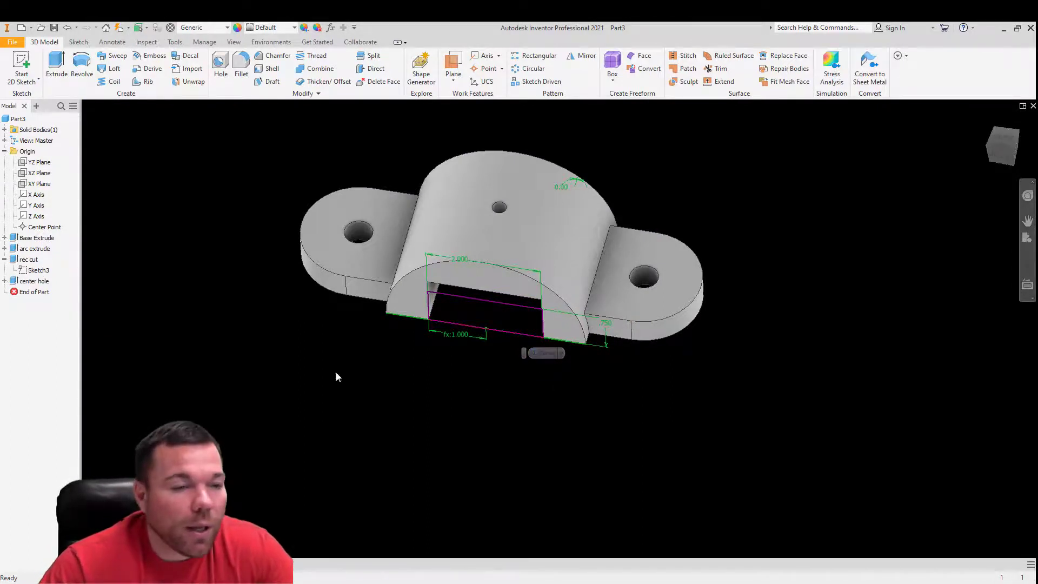
left_click(119, 29)
middle_click_drag(503, 336, 475, 288, "shift")
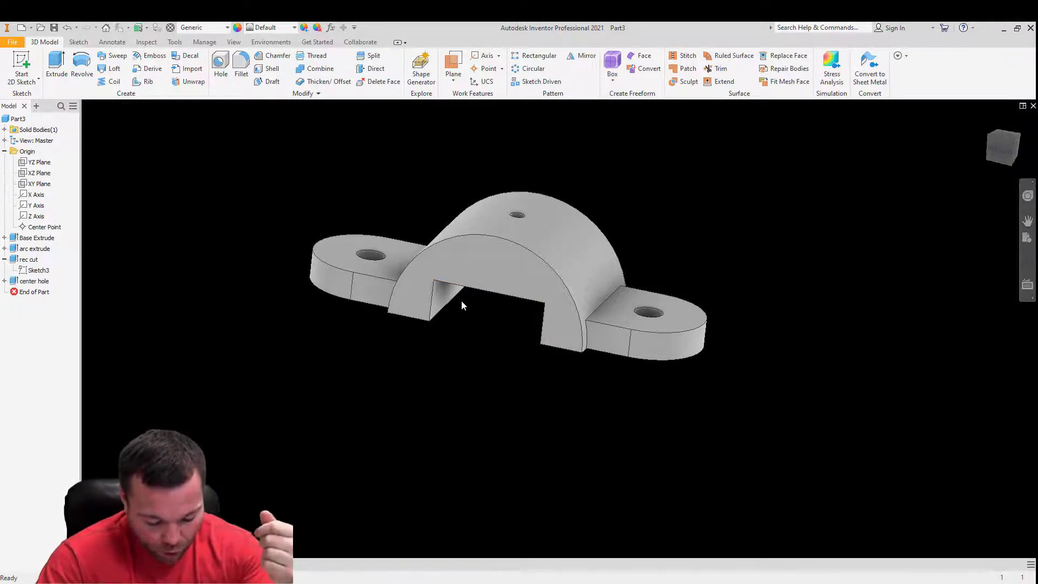
scroll(532, 255, "up", 6)
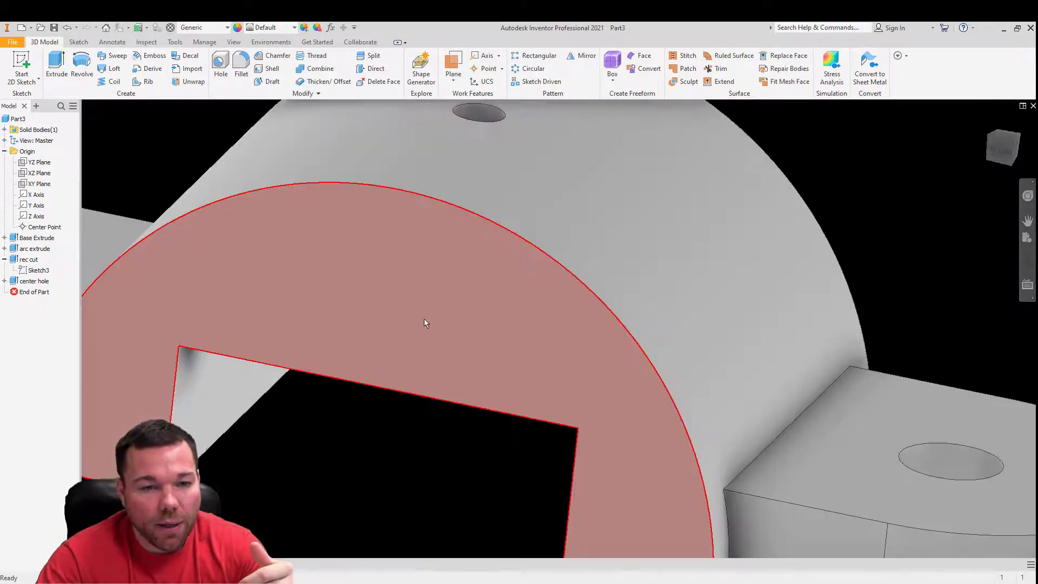
middle_click_drag(399, 345, 436, 276)
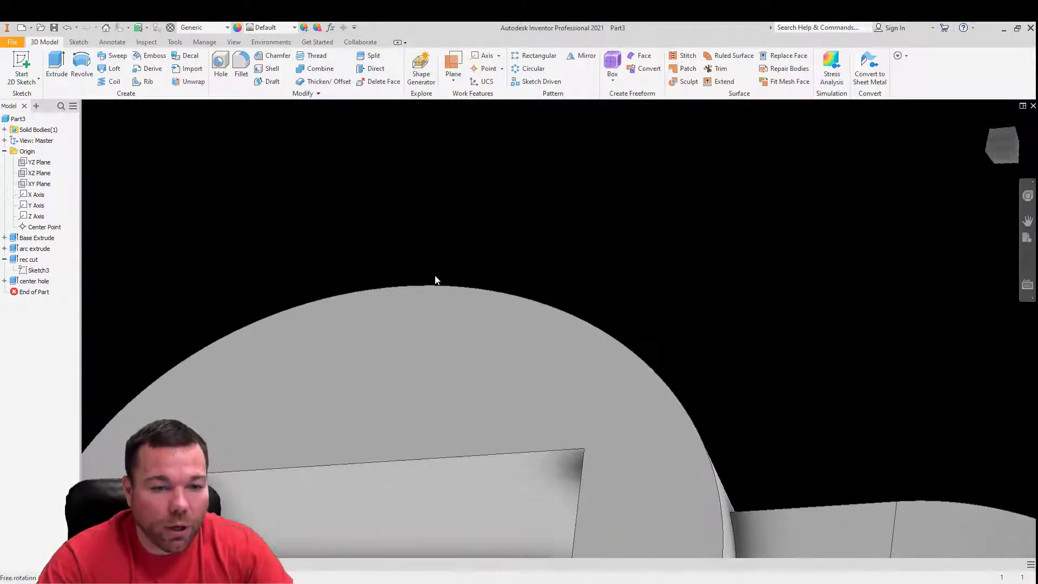
scroll(427, 432, "down", 9)
scroll(426, 448, "up", 5)
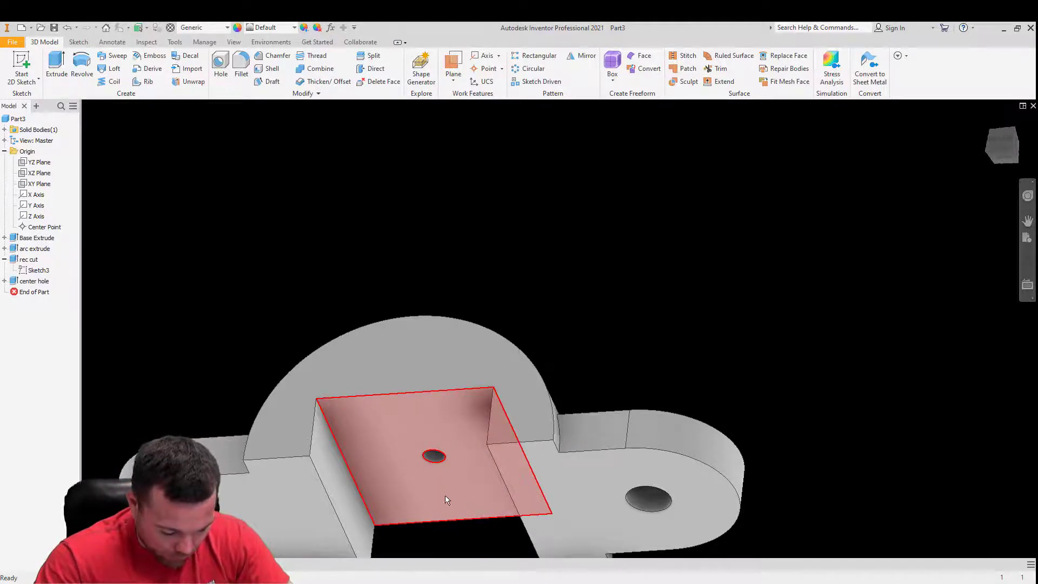
- Show the rec cut feature's dimensions, set the cut's height to 1.0 in and update the part
right_click(24, 270)
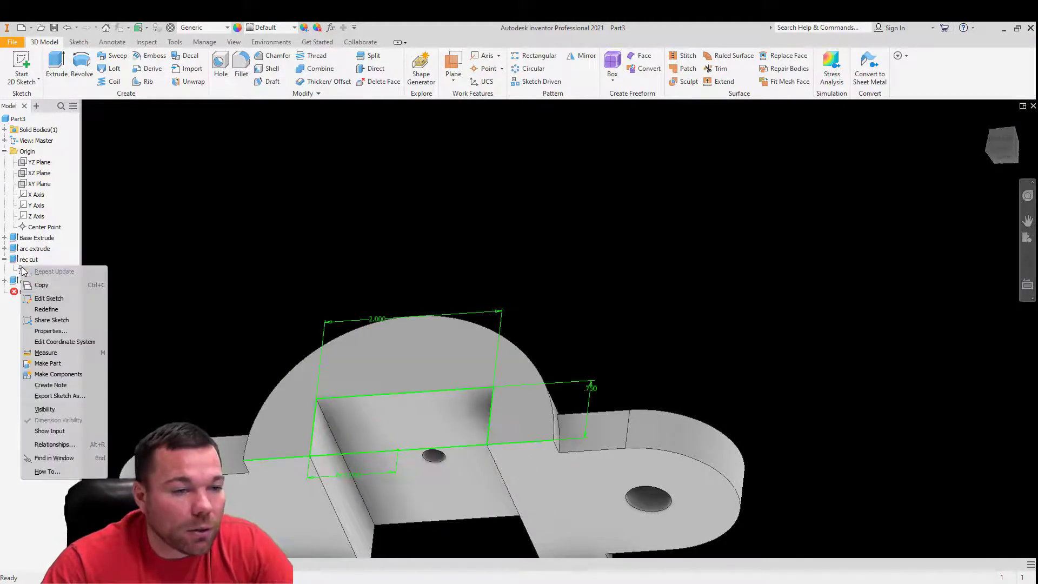
left_click(11, 261)
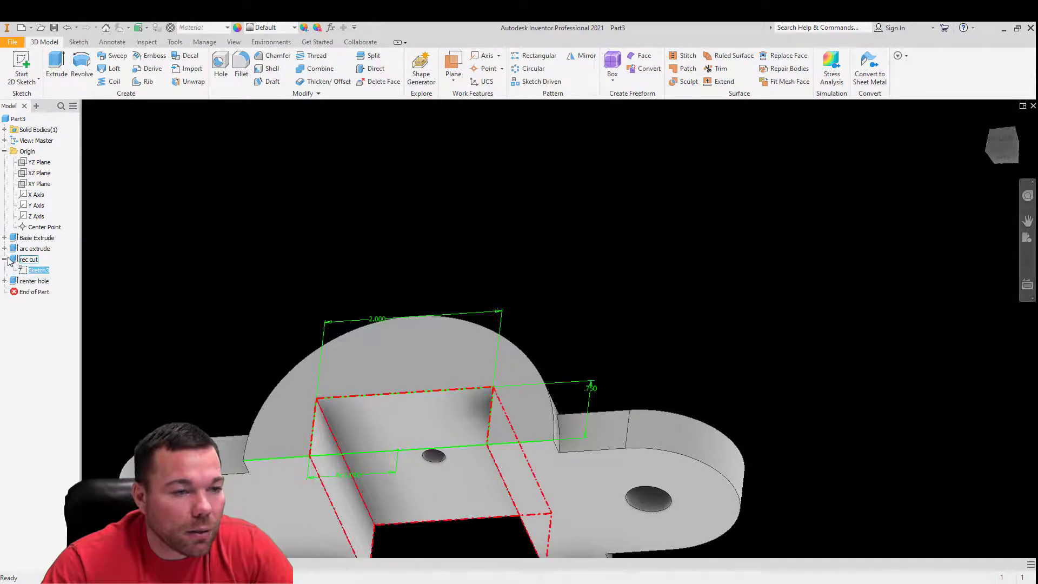
left_click(5, 260)
right_click(18, 260)
left_click(63, 328)
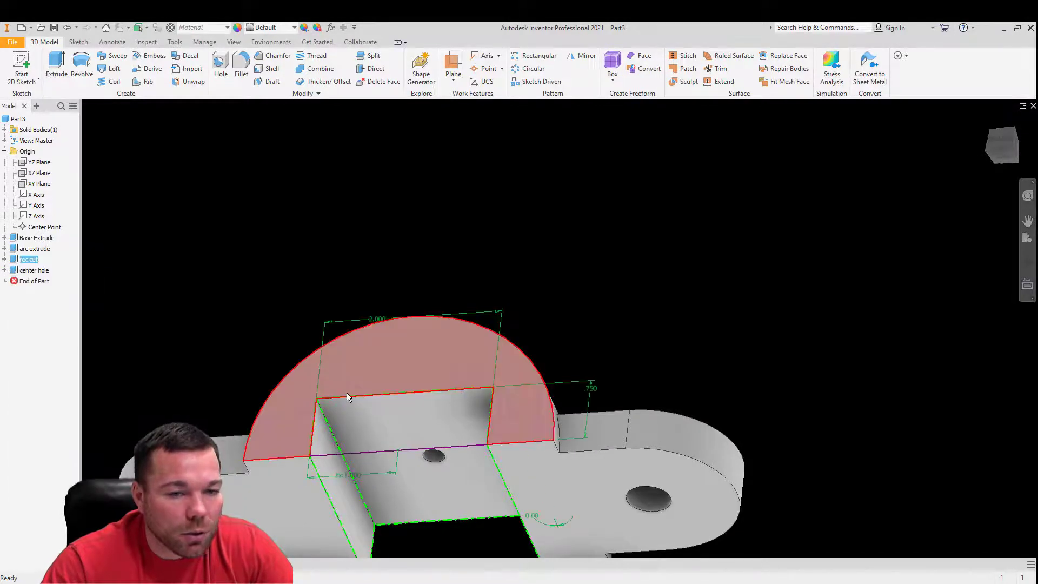
double_click(591, 388)
type("1.0")
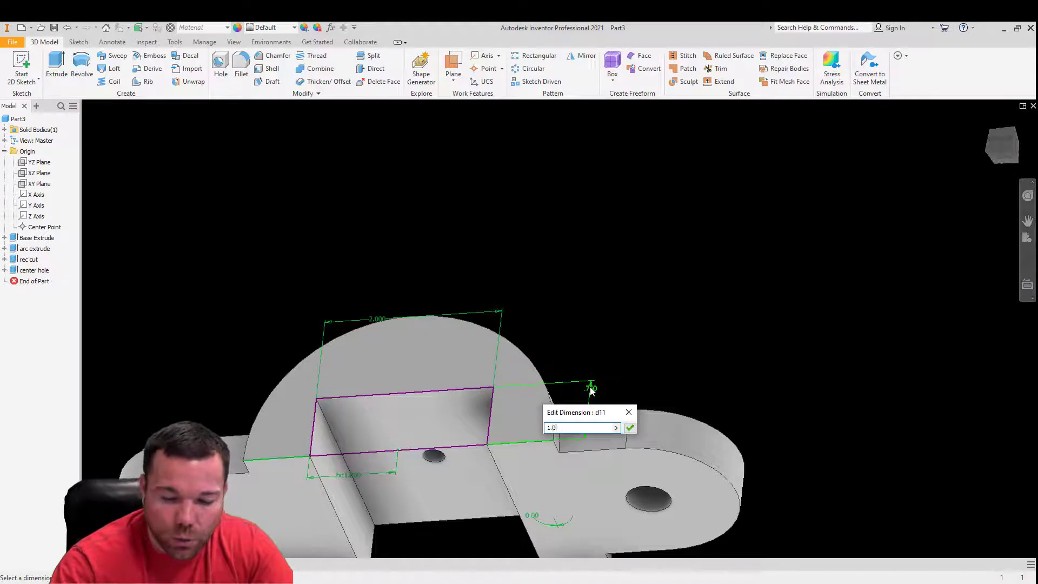
key("Return")
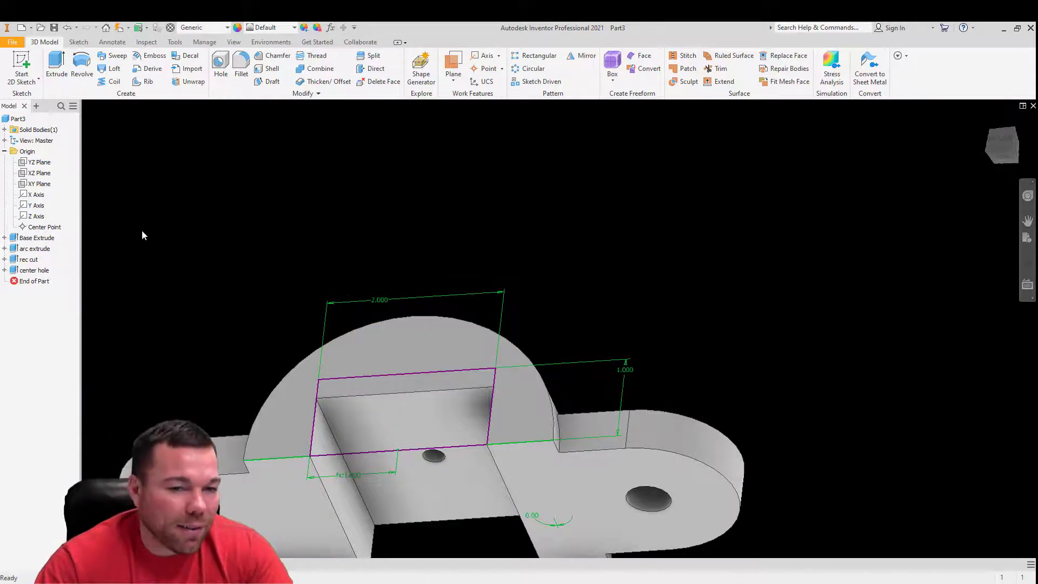
left_click(120, 31)
mouse_move(595, 375)
middle_mouse_down("shift")
mouse_move(536, 322)
mouse_move(475, 234)
mouse_move(540, 330)
mouse_move(524, 327)
middle_mouse_up("shift")
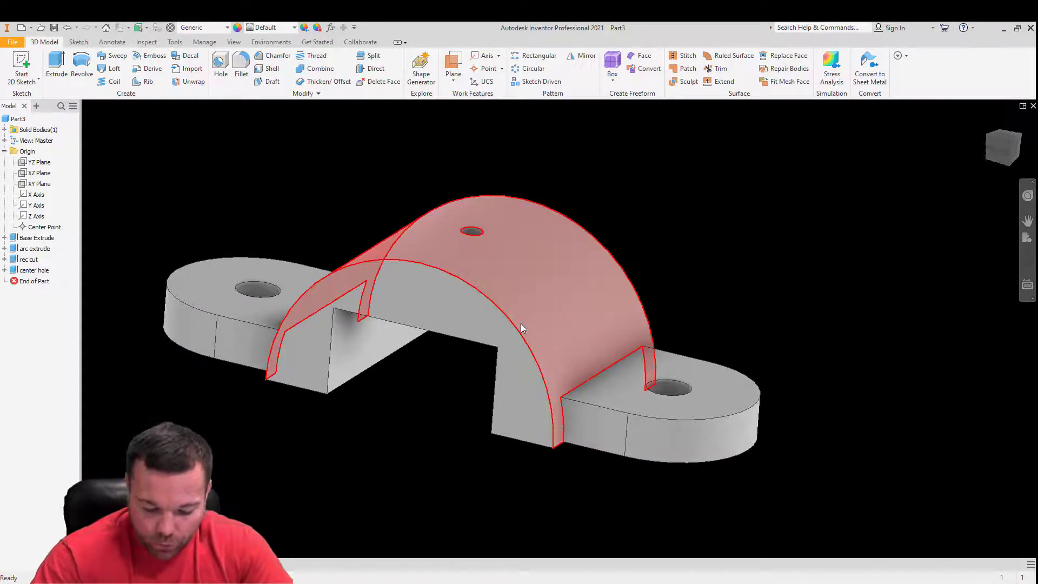
- Suppress the rec cut feature and unsuppress the center hole feature
mouse_move(521, 326)
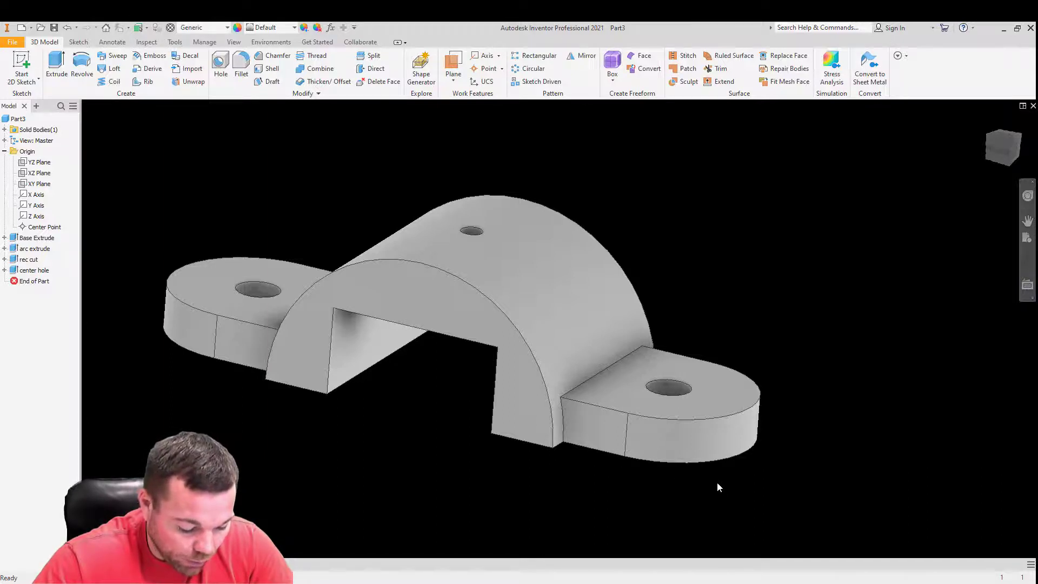
right_click(13, 260)
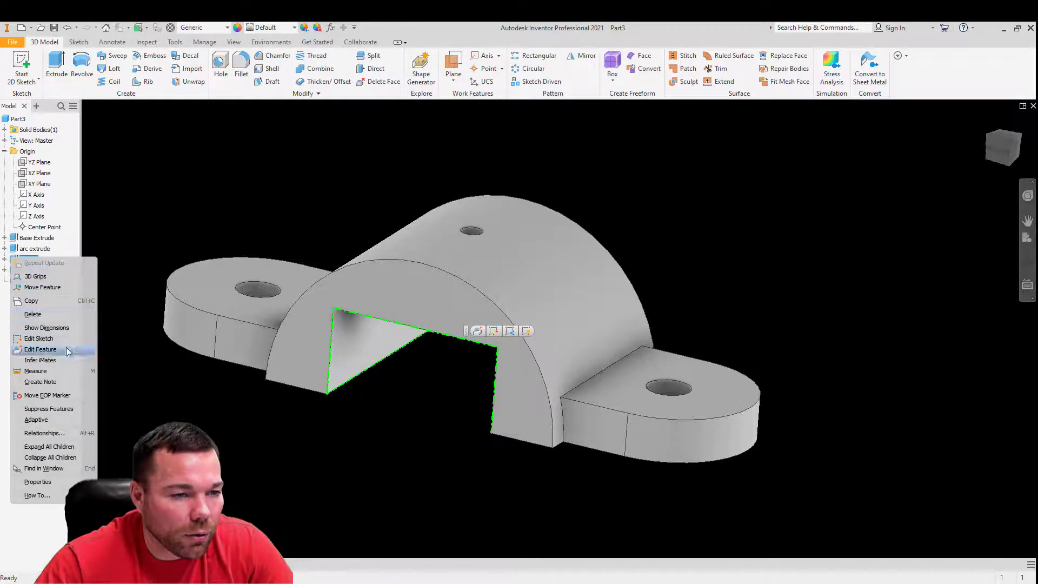
left_click(49, 409)
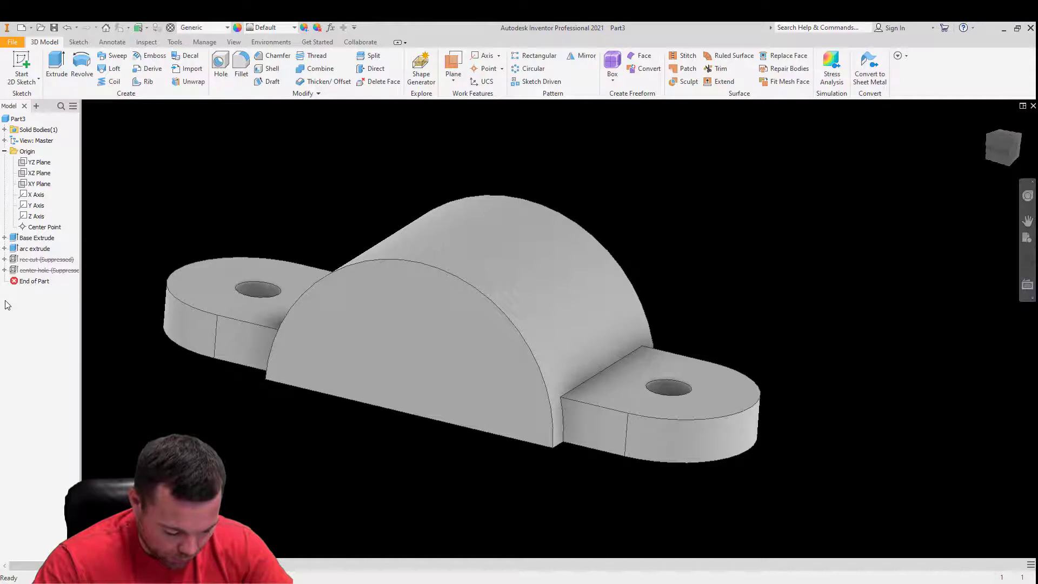
right_click(15, 272)
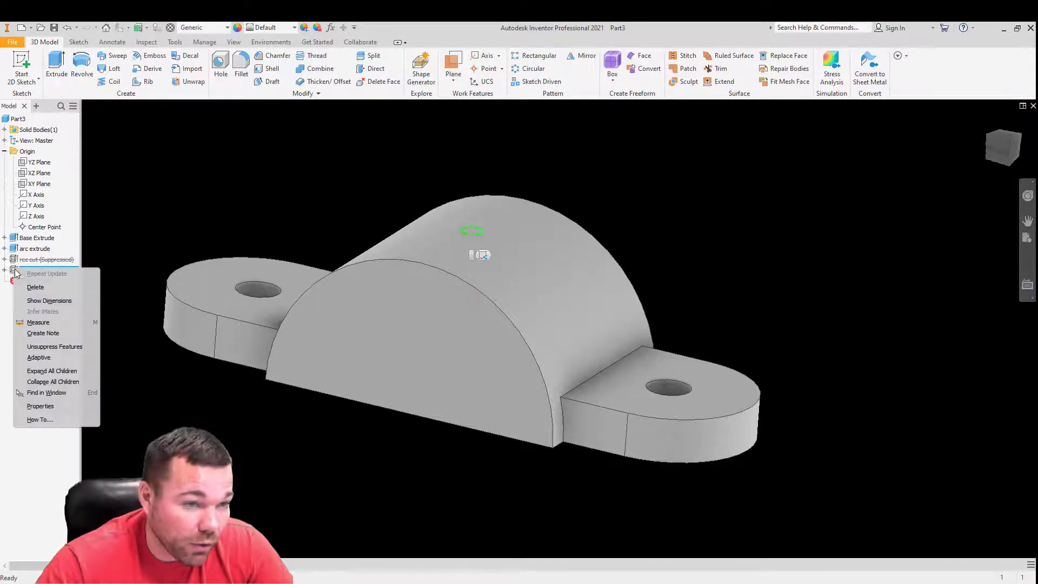
left_click(61, 347)
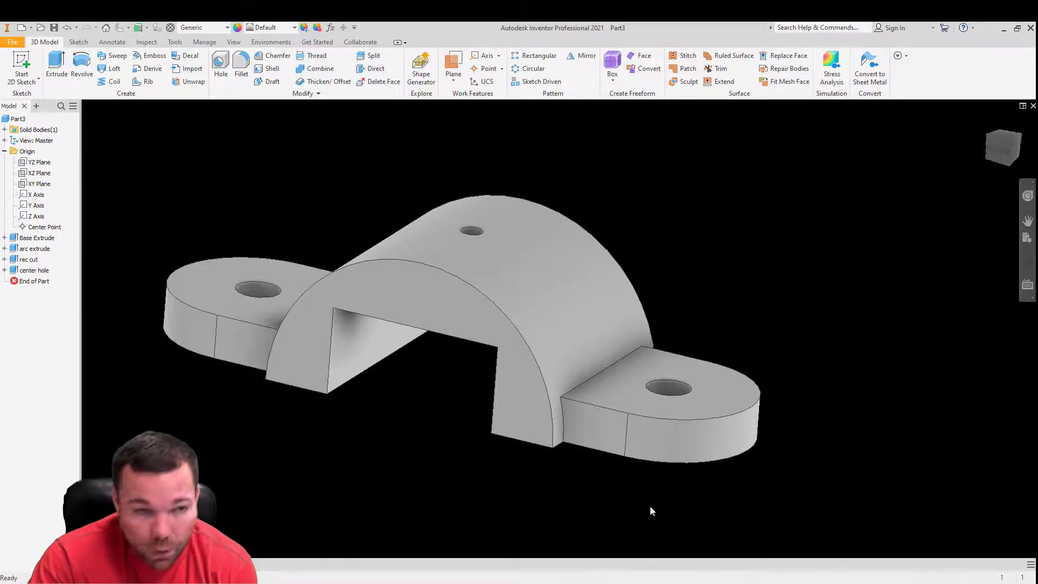
- Delete the center hole feature together with its consumed sketch
left_click(33, 270)
right_click(20, 268)
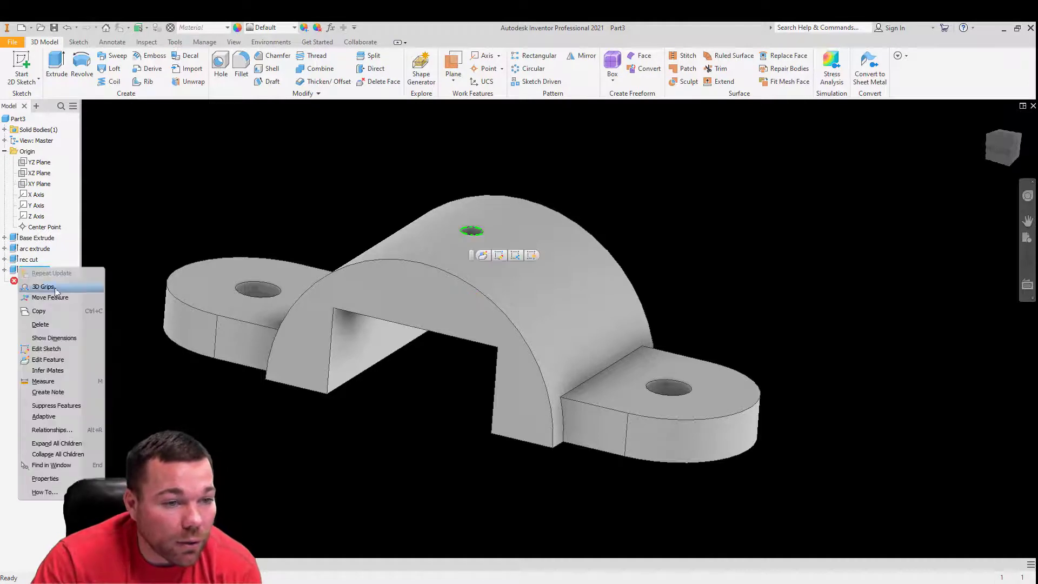
left_click(40, 325)
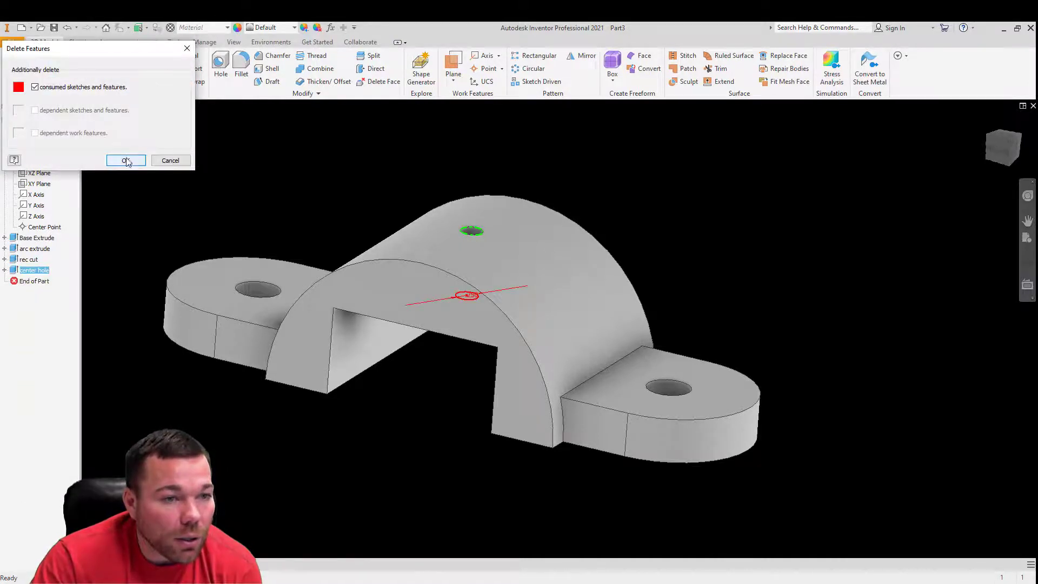
left_click(126, 161)
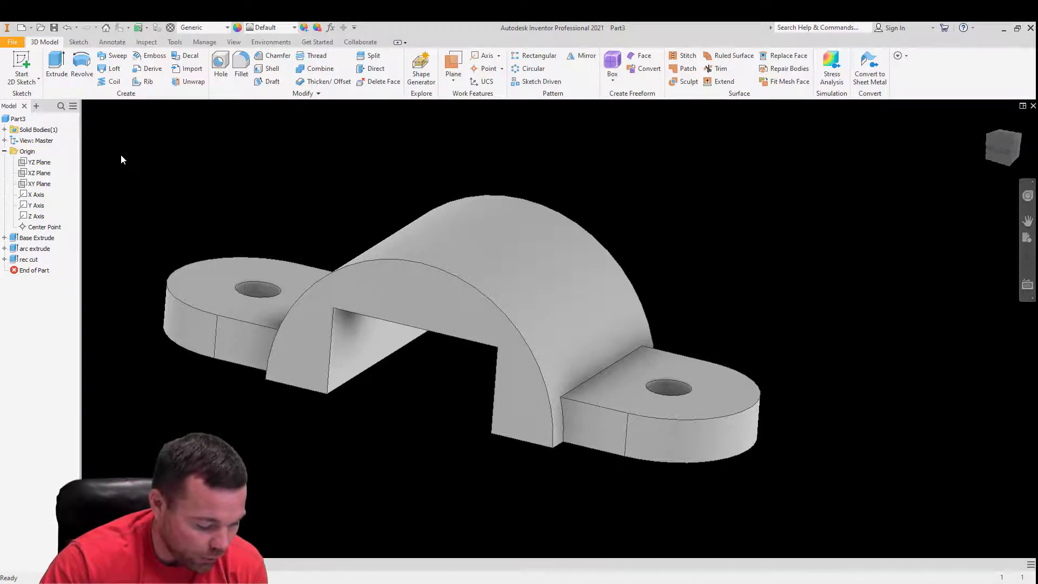
- Start a new 2D sketch on the XY plane
left_click(21, 63)
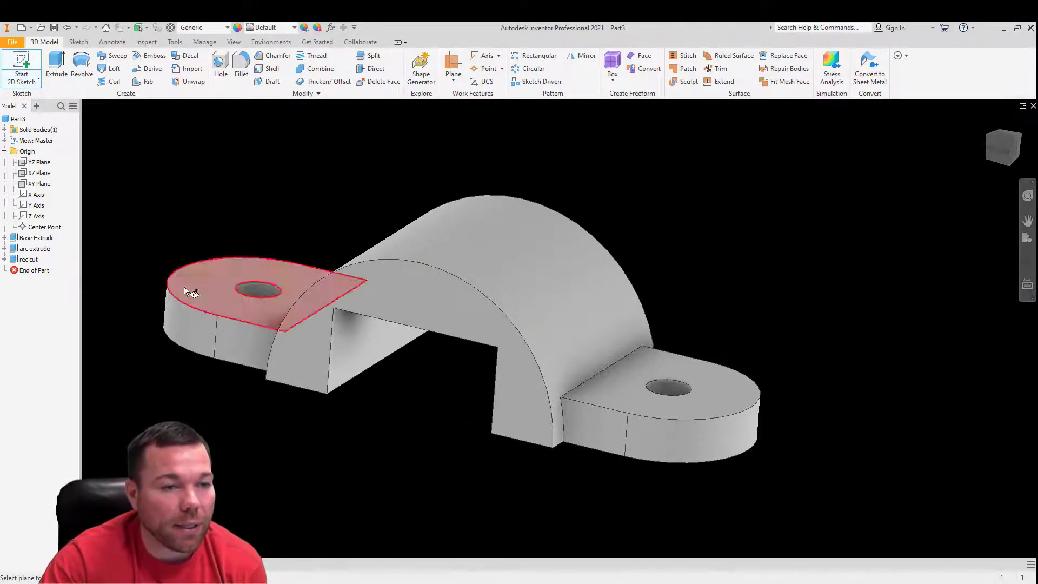
left_click(33, 185)
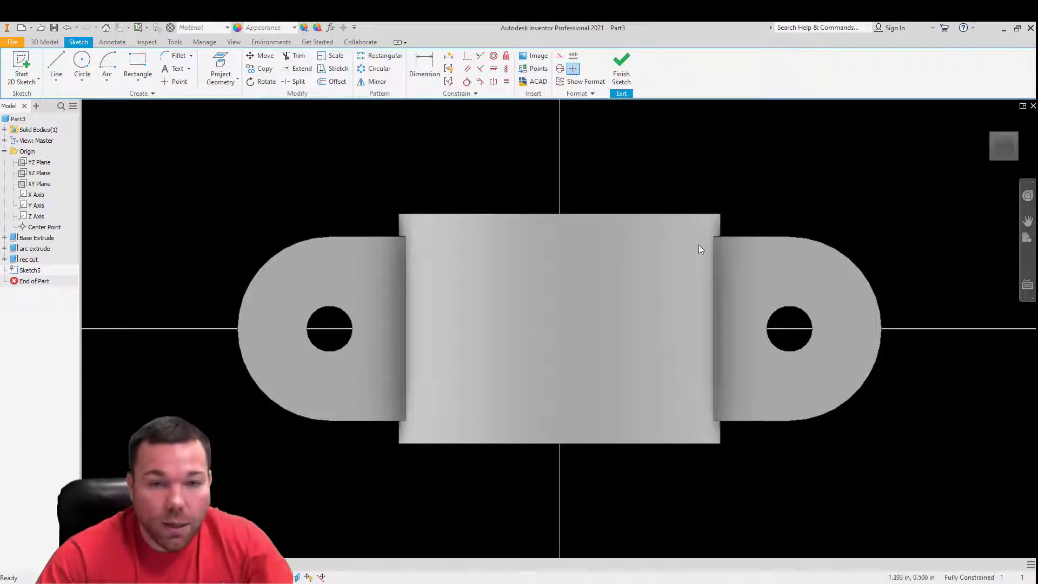
- Turn on slice graphics for the XY plane sketch and switch it back off
right_click(724, 178)
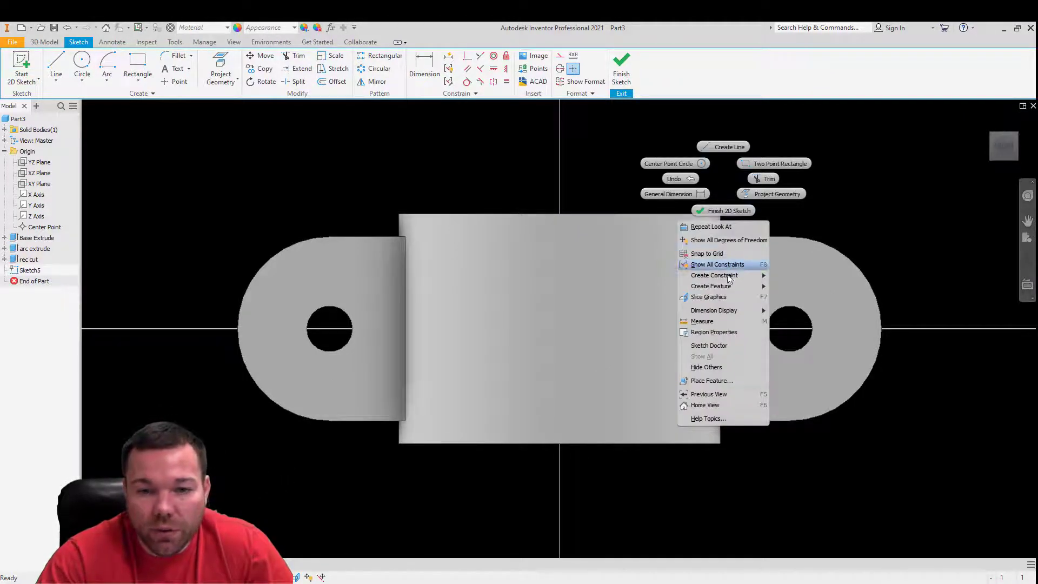
left_click(728, 296)
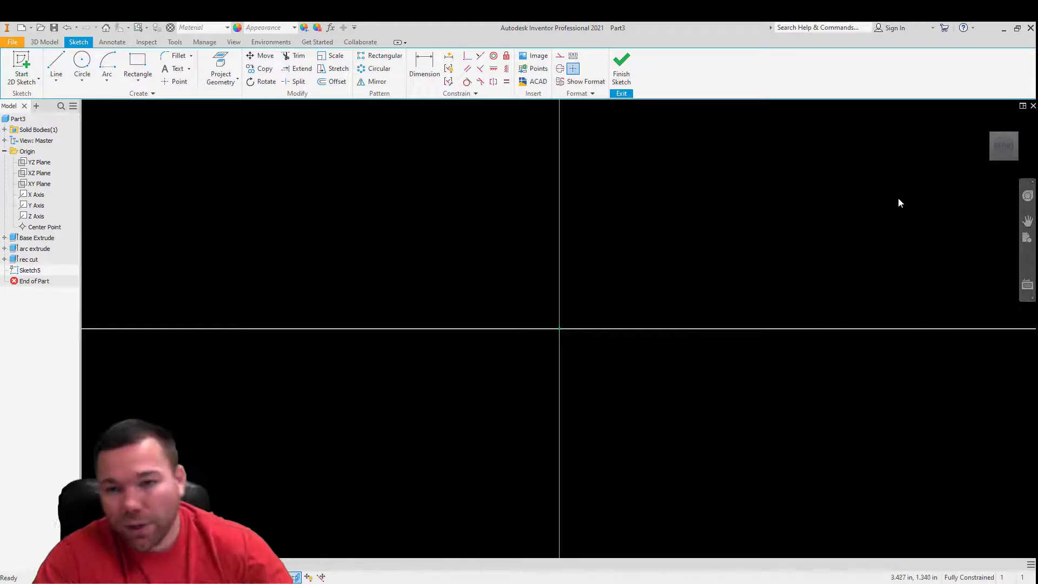
right_click(470, 258)
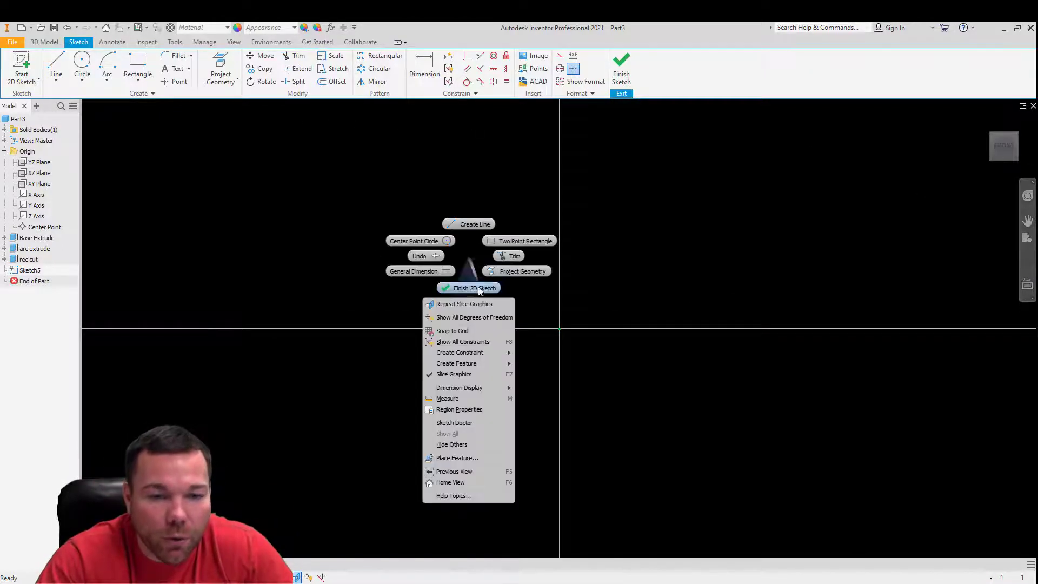
left_click(465, 375)
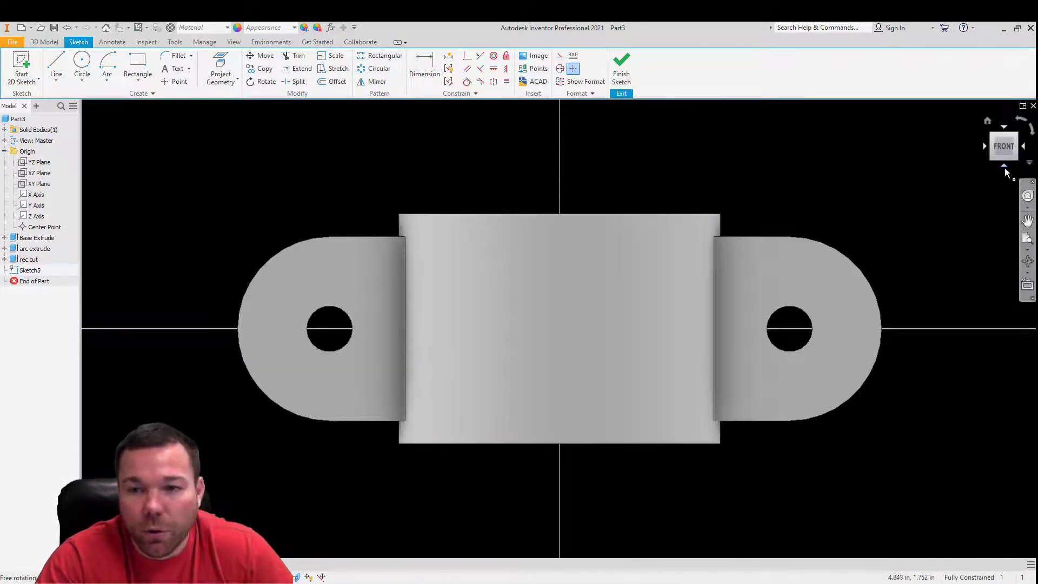
- Draw a 0.25 in diameter circle centred on the origin in the XY plane sketch and finish the sketch
left_click(1005, 167)
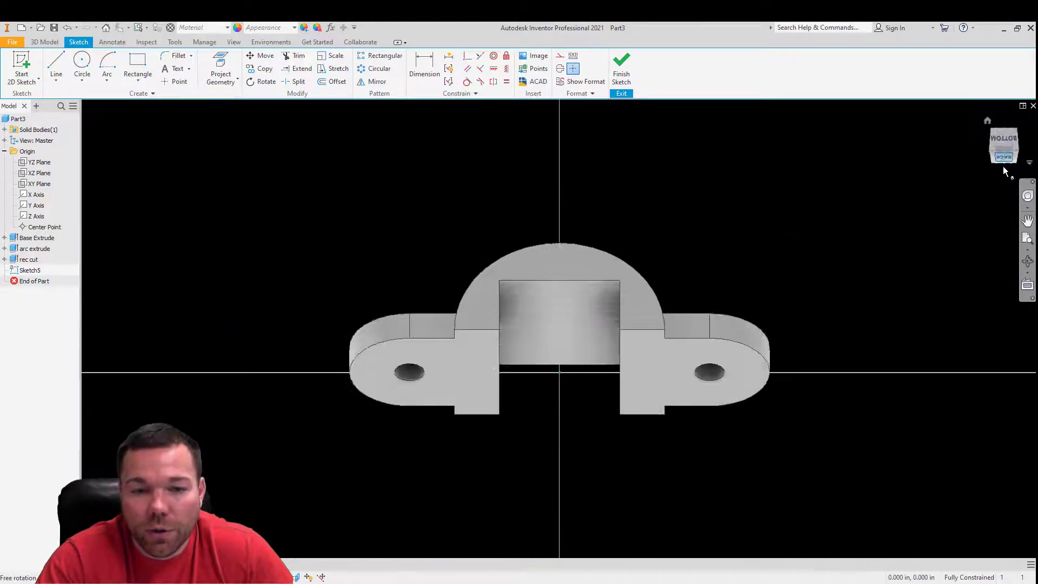
left_click(82, 64)
left_click(559, 329)
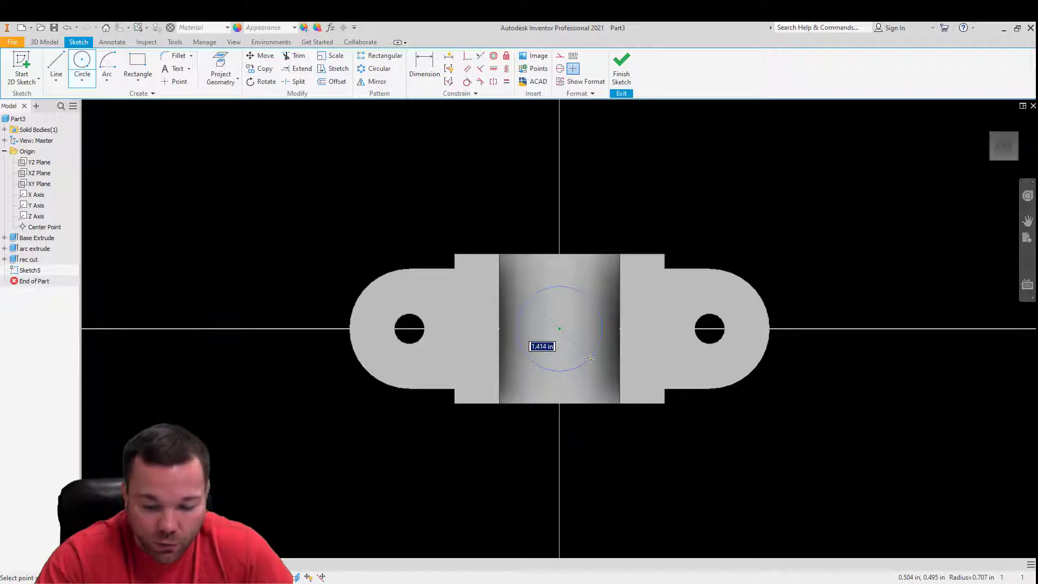
key("Return")
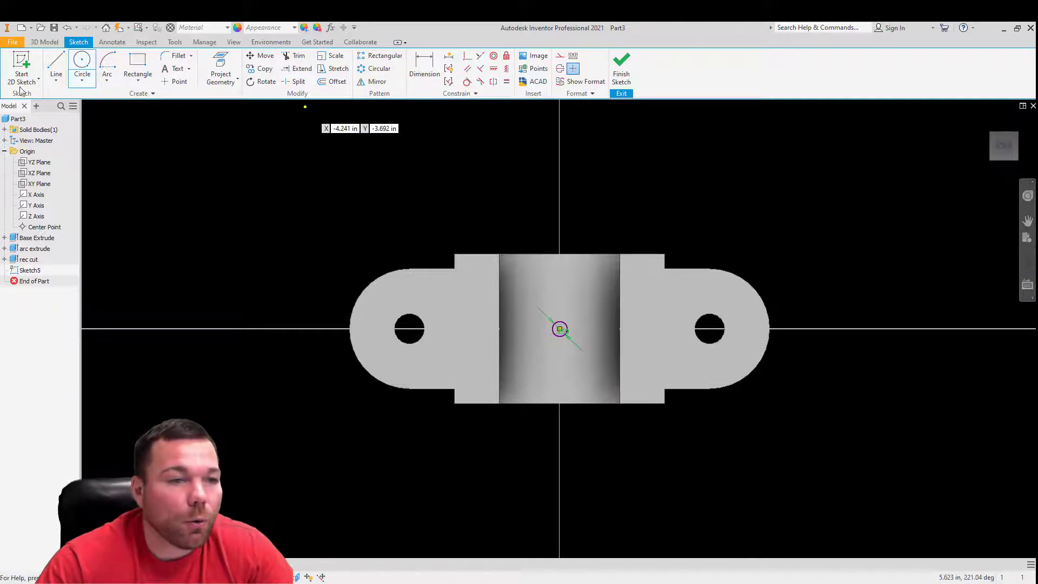
left_click(625, 77)
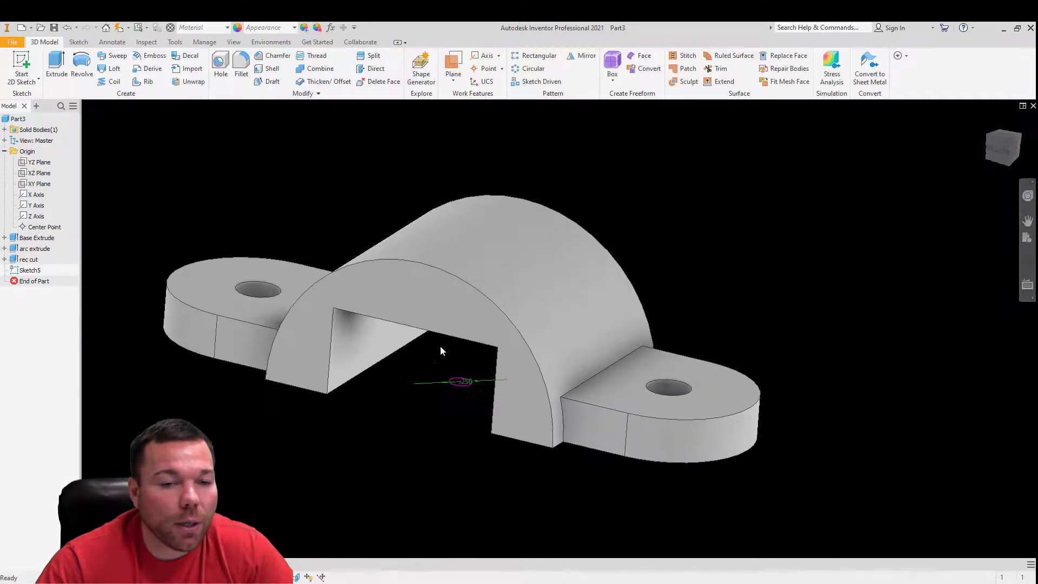
- Extrude the 0.25 in circle as a through-all cut up through the half-round body
key("e")
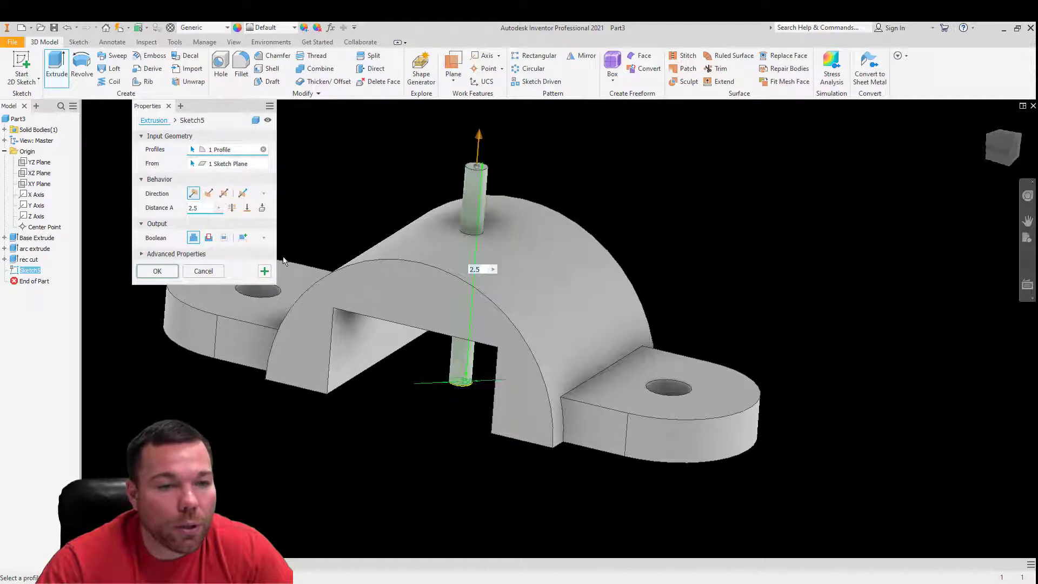
left_click(209, 238)
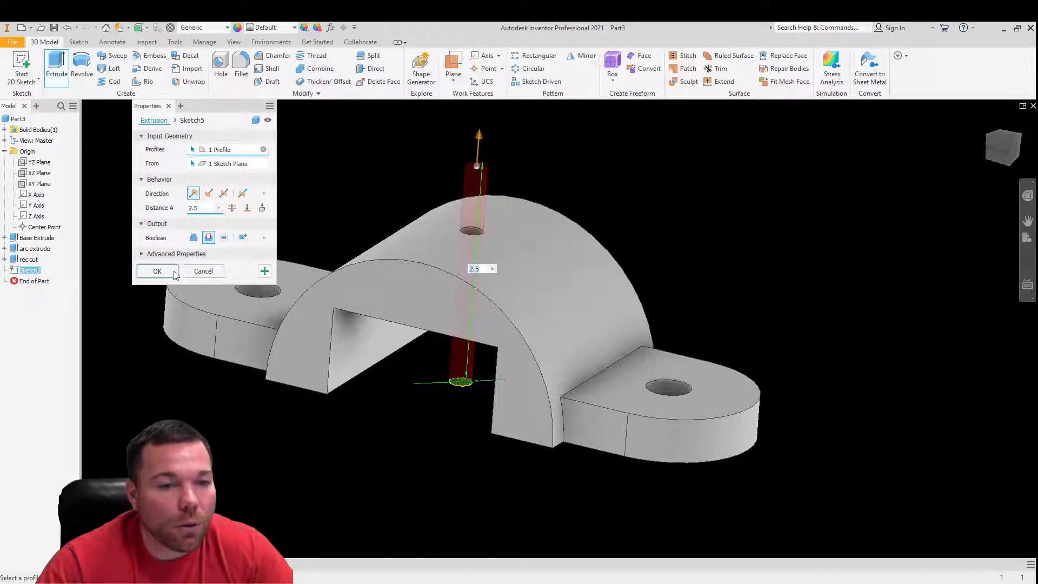
left_click(232, 207)
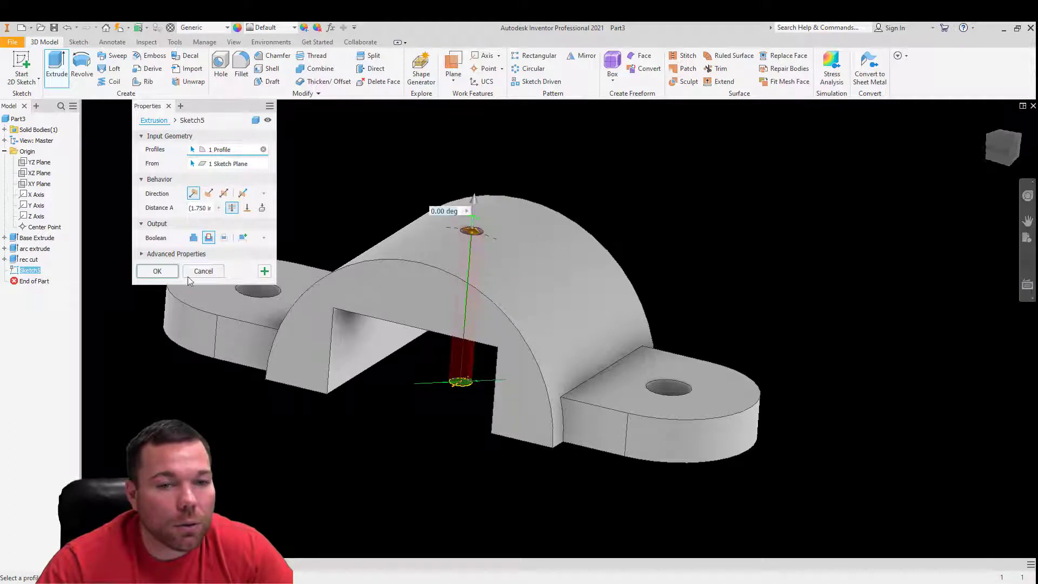
left_click(156, 271)
middle_click_drag(678, 243, 698, 218)
- Rename the new center hole extrusion as ".25 hole"
left_click(33, 272)
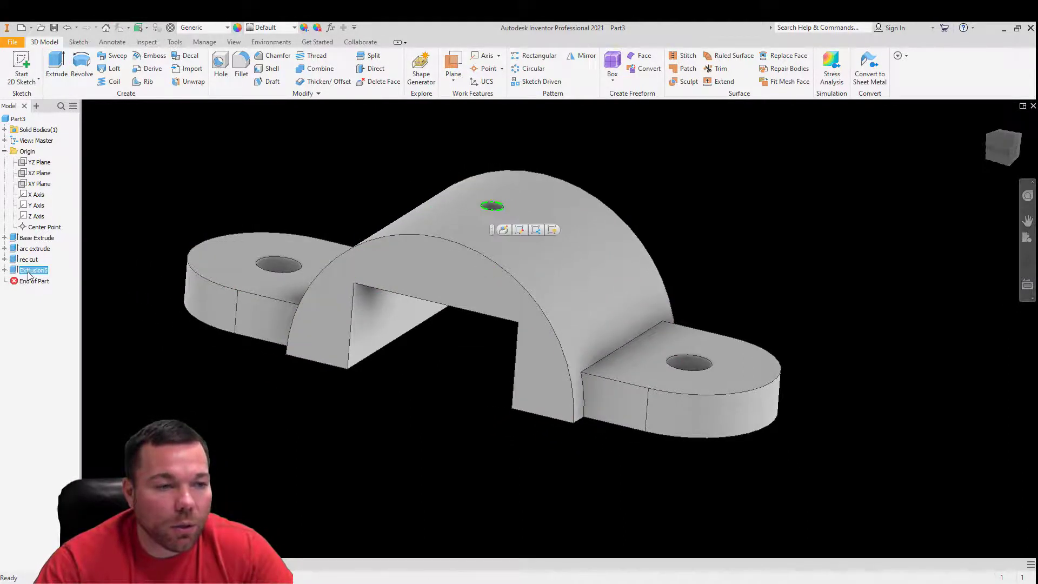
left_click(32, 270)
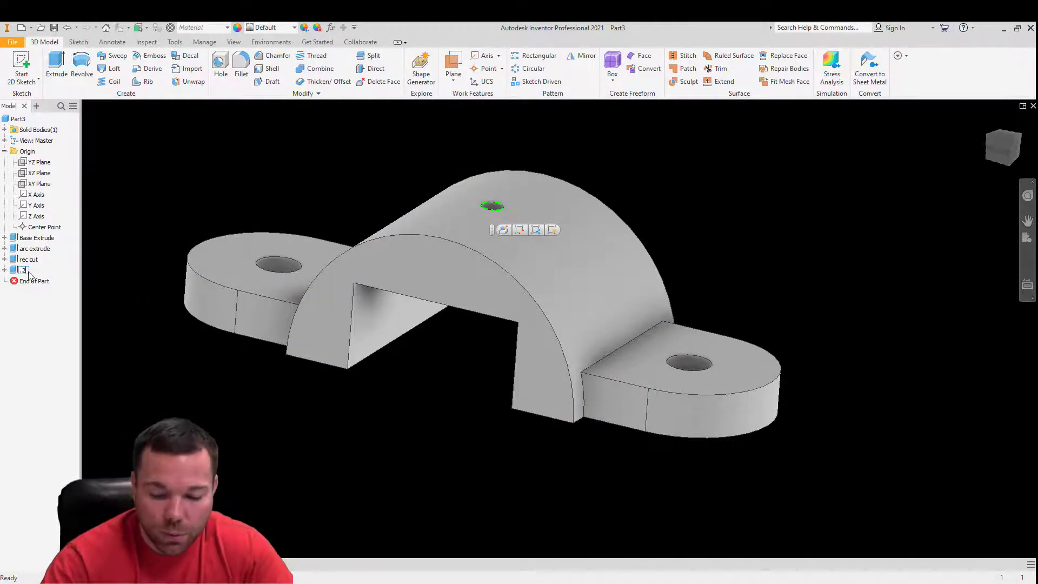
type(".25 b")
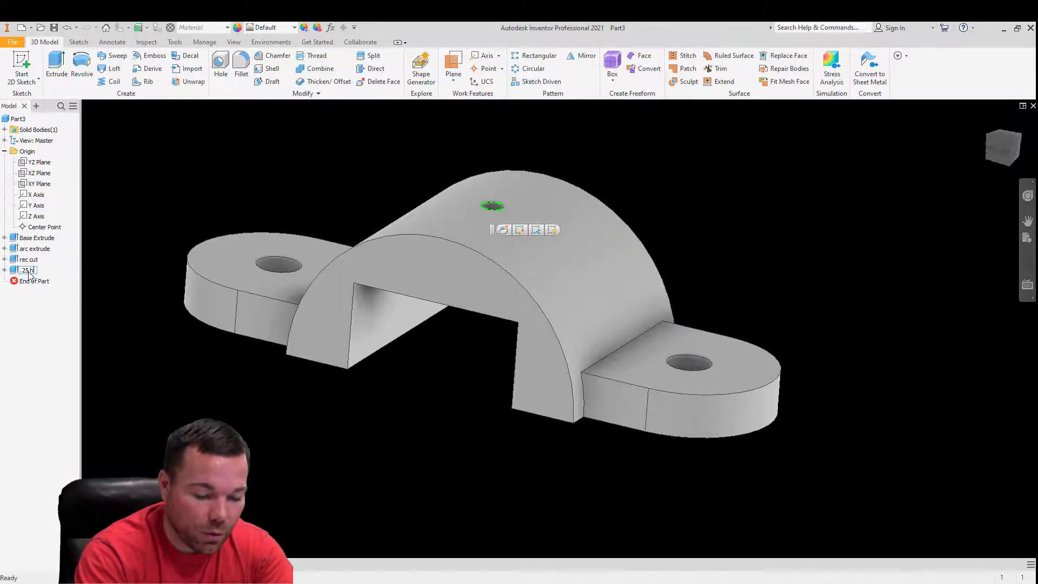
left_click(393, 351)
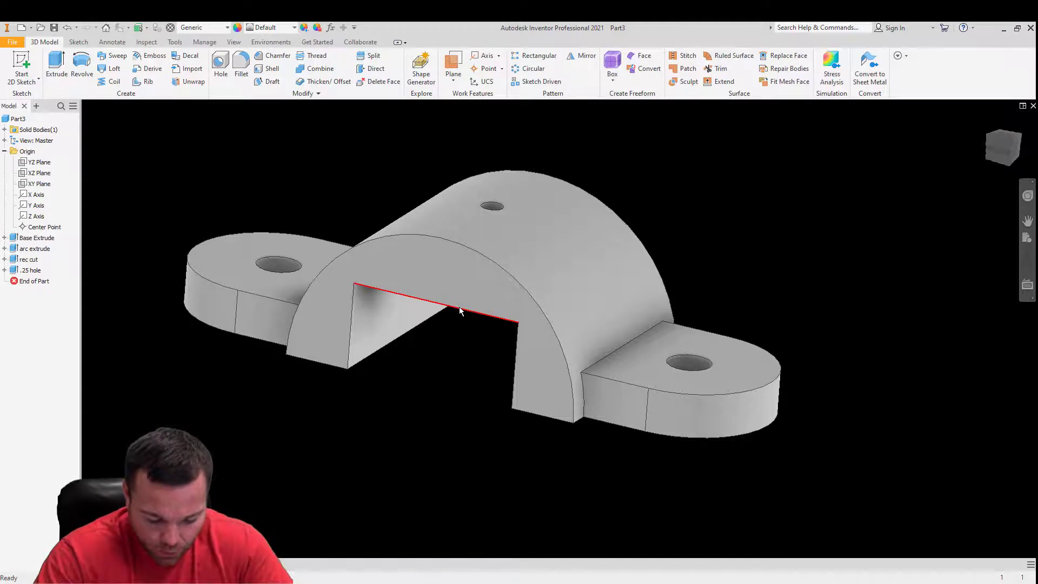
- Suppress the rec cut feature
mouse_move(459, 307)
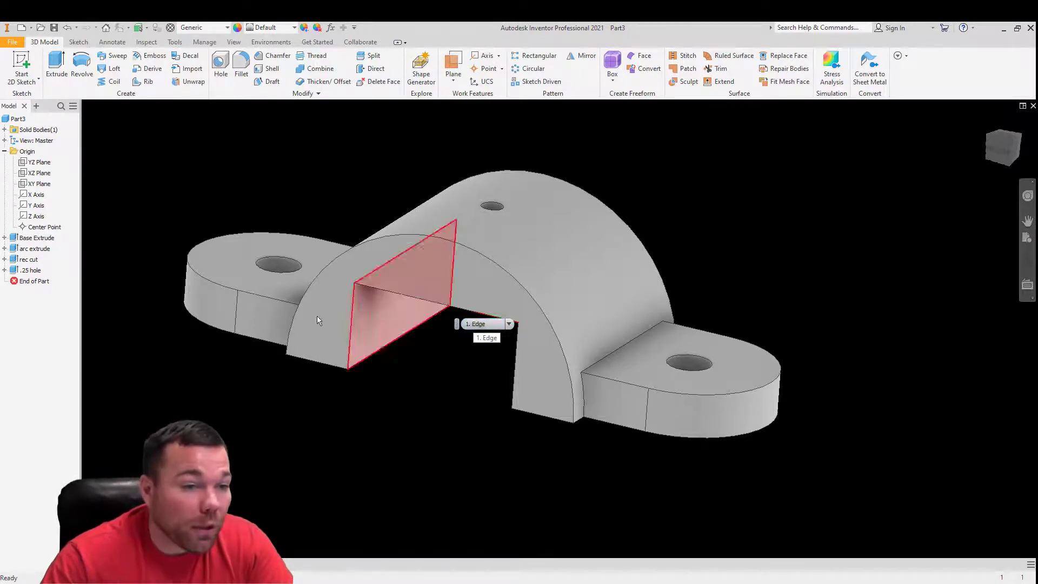
left_click(23, 262)
right_click(23, 262)
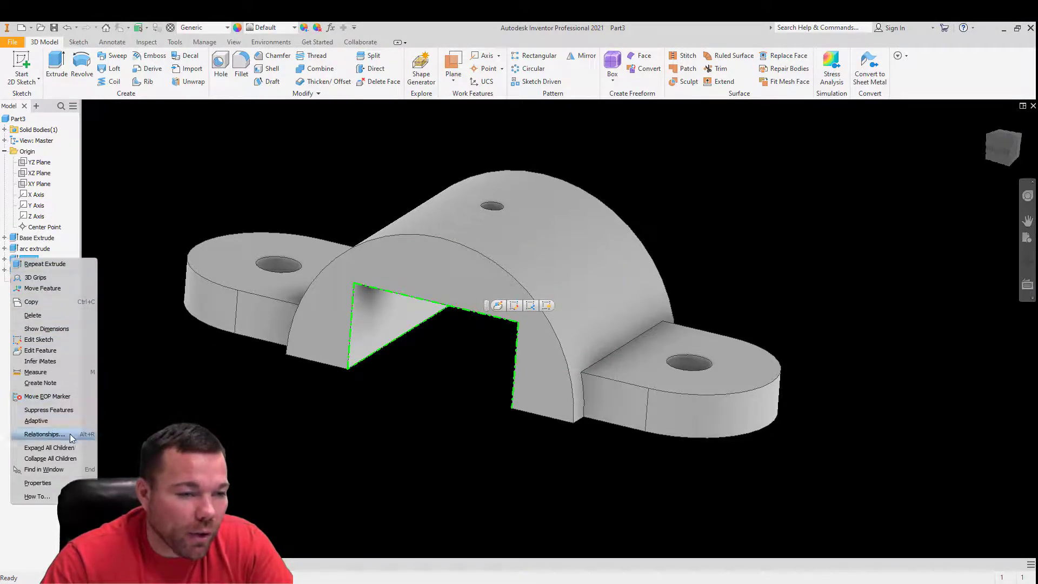
left_click(48, 410)
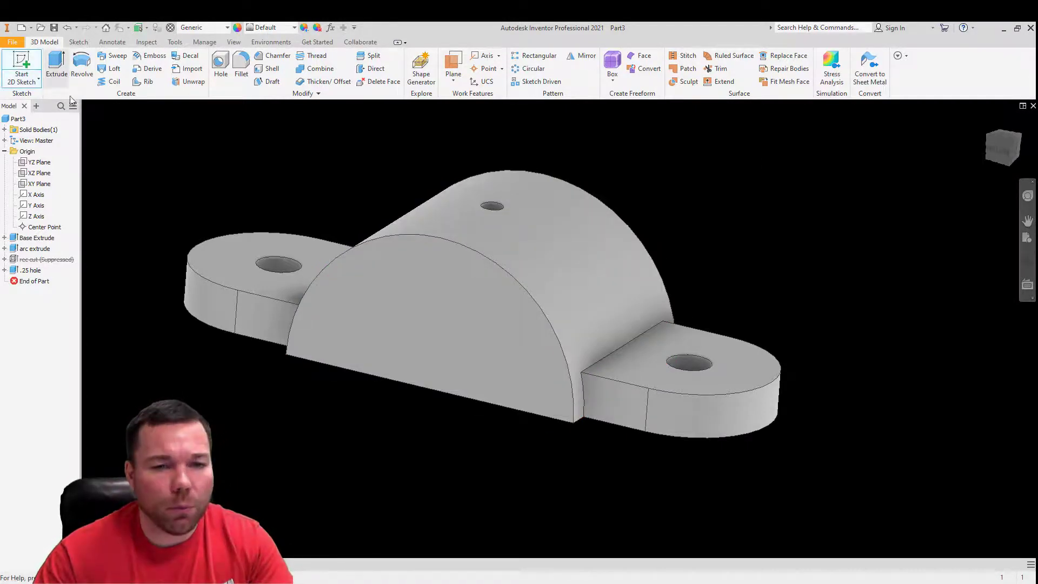
- Start a new 2D sketch on the XZ plane and turn on slice graphics
left_click(30, 175)
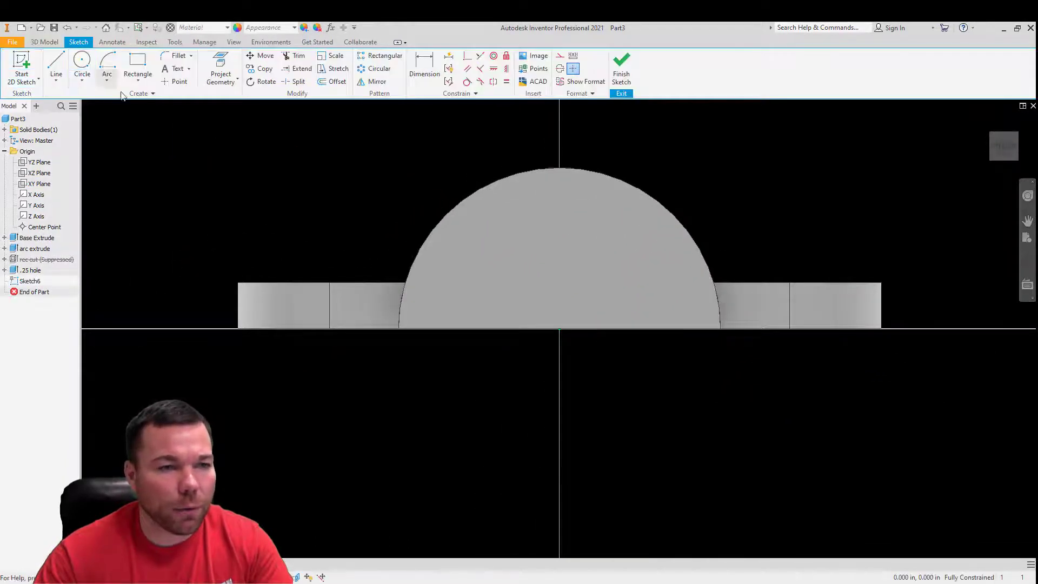
right_click(770, 215)
left_click(768, 336)
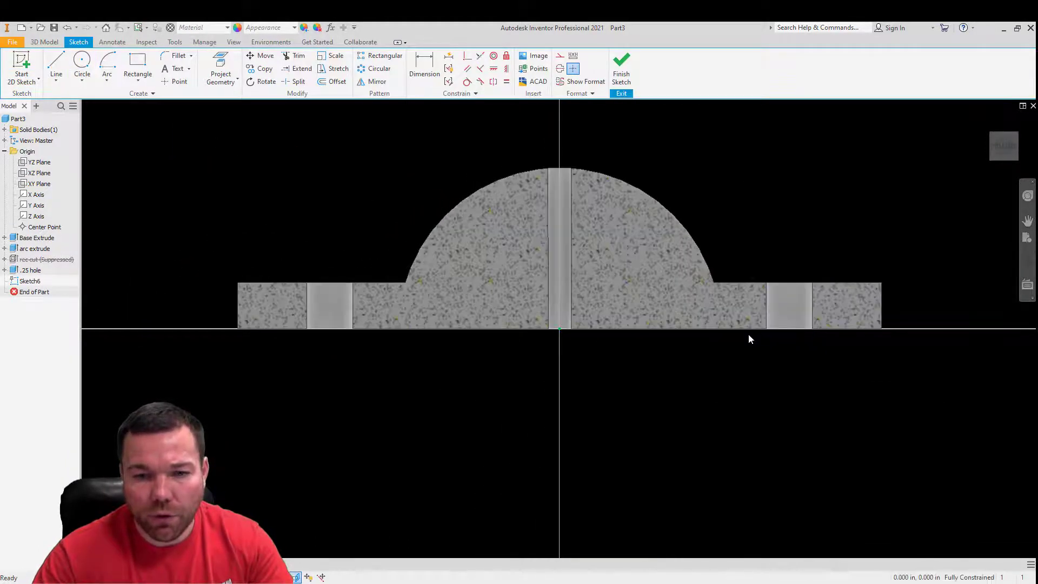
- Draw a 2.5 in diameter circle centred on the origin in the XZ plane sketch and finish the sketch
left_click(81, 61)
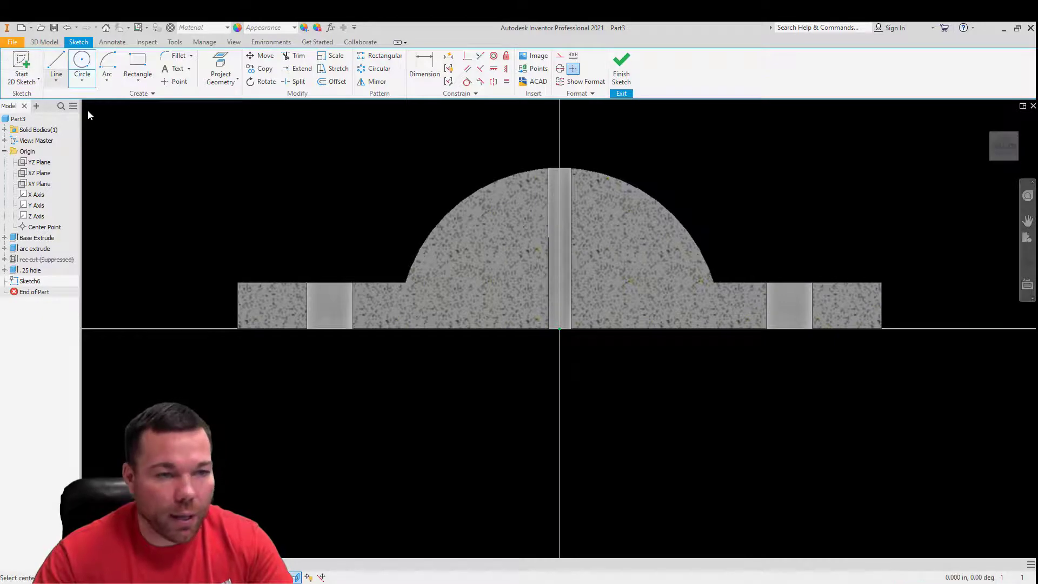
left_click(560, 328)
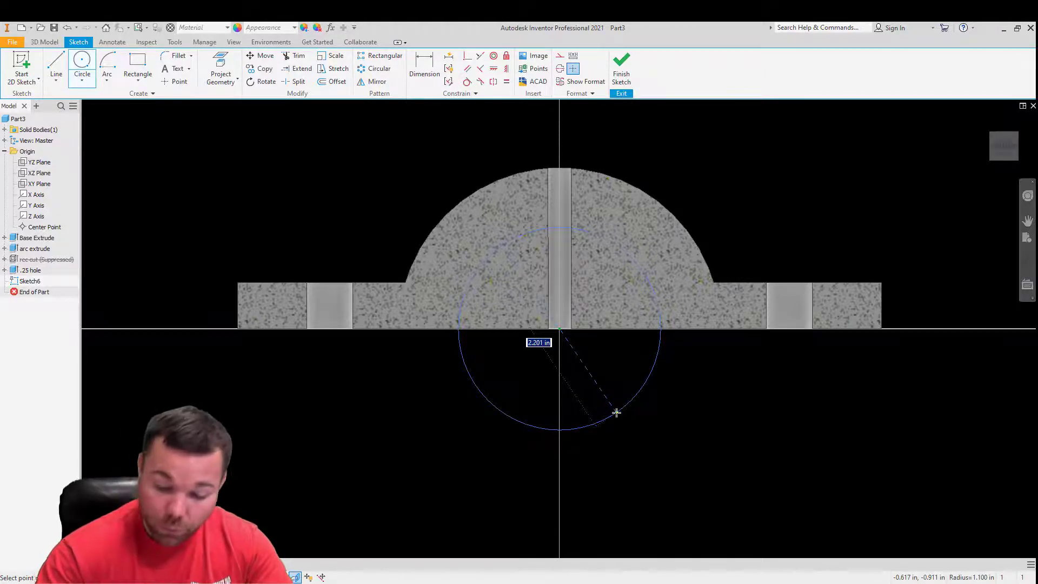
type("2.")
type("2.5")
key("Return")
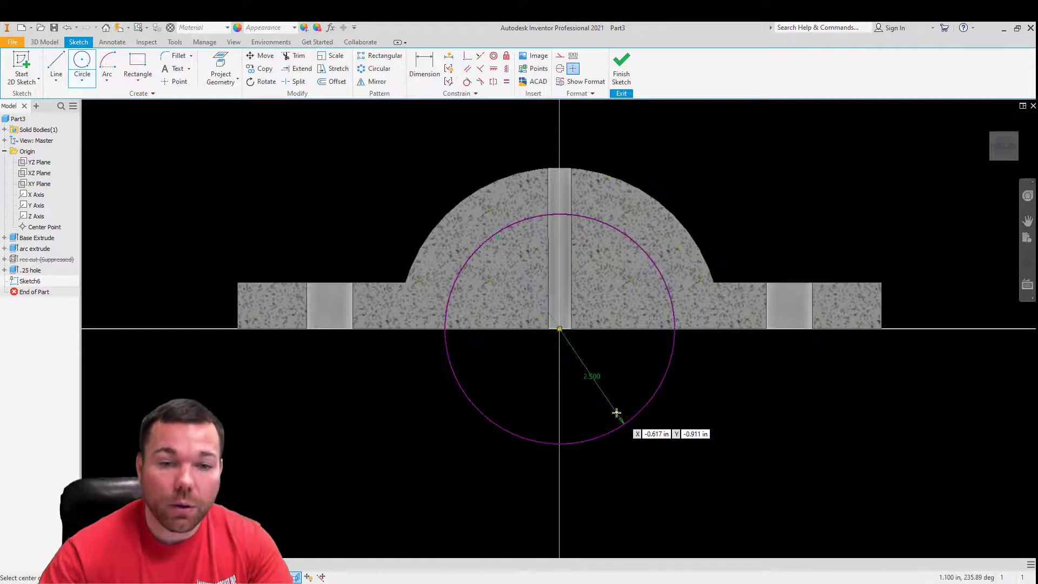
left_click(622, 72)
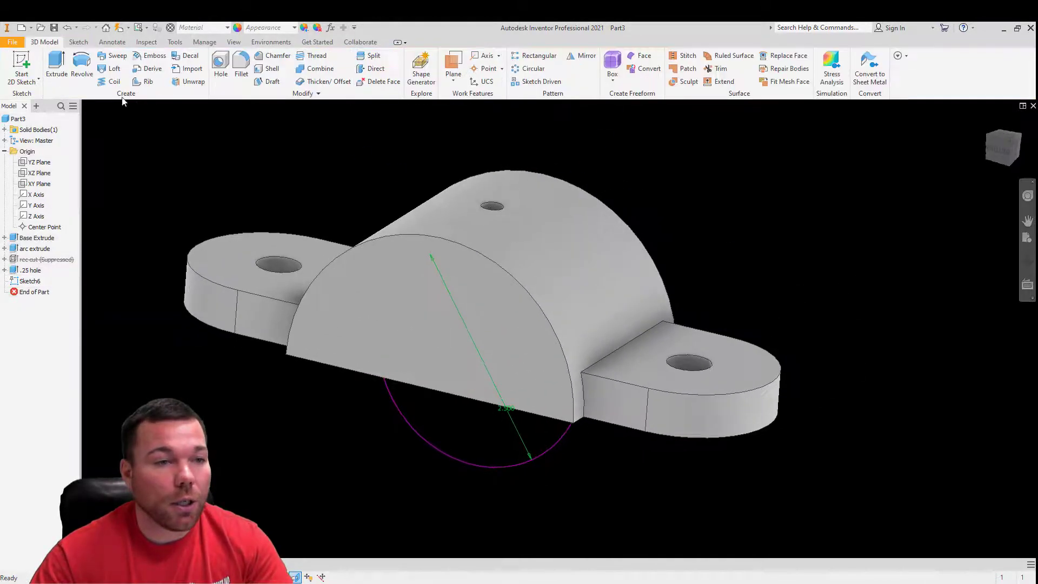
- Extrude the 2.5 in circle as a symmetric through-all cut through the half-round body
key("e")
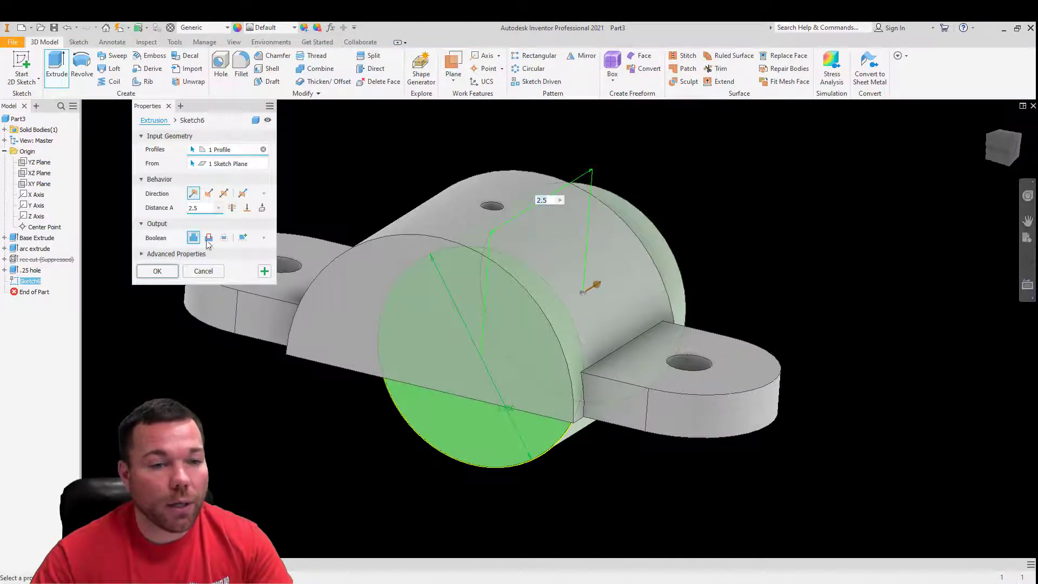
left_click(232, 209)
left_click(209, 239)
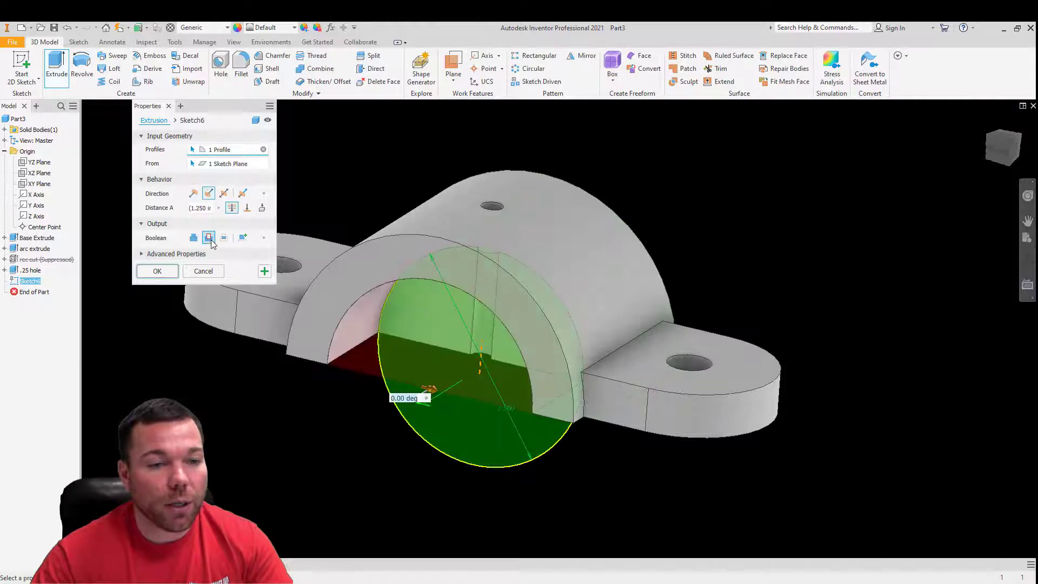
left_click(226, 195)
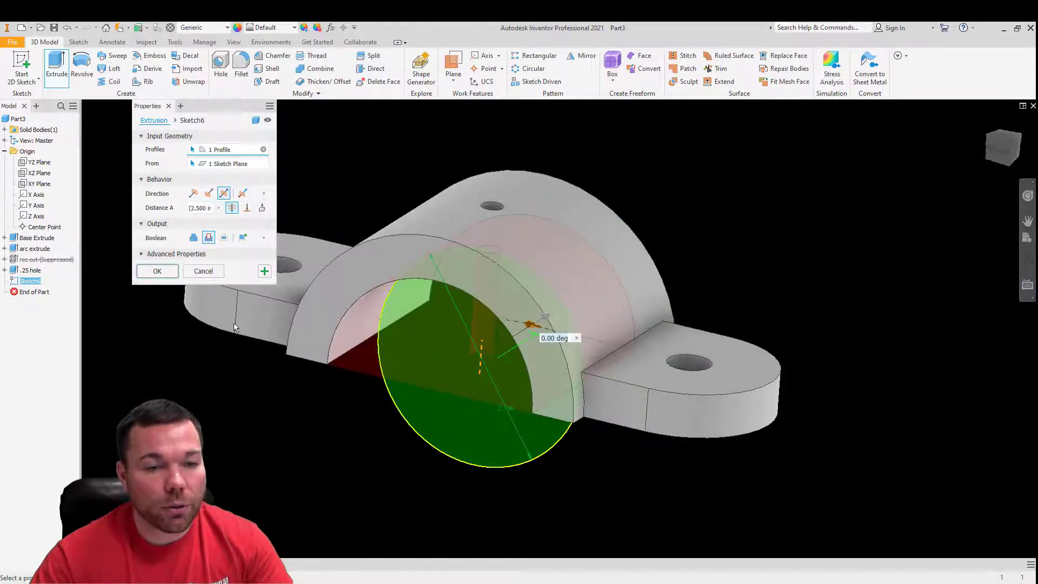
middle_click_drag(820, 258, 269, 296)
left_click(158, 271)
scroll(460, 261, "down", 5)
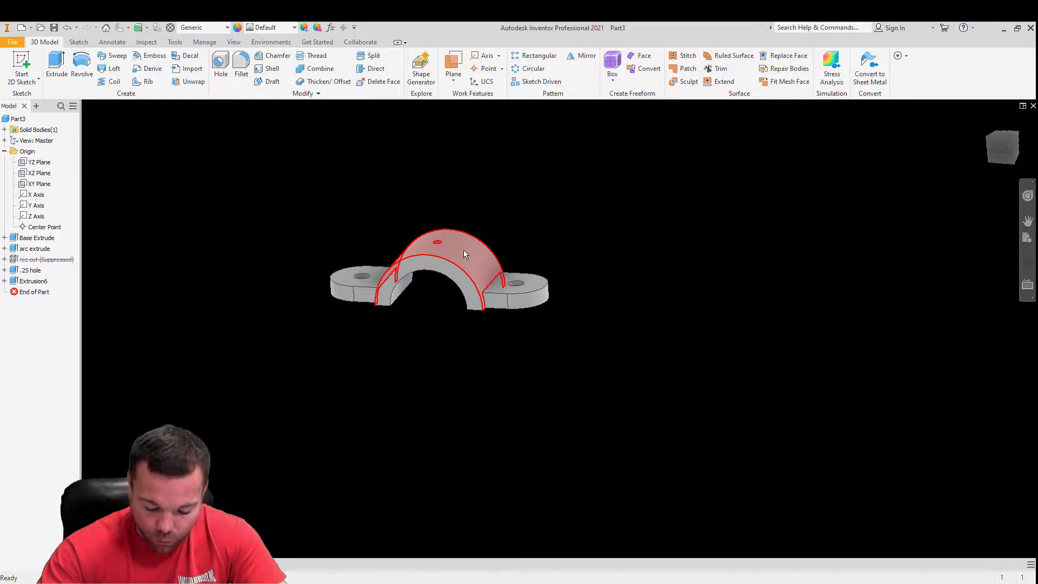
- Rename the circular cut extrusion as "2.5 arc cut"
mouse_move(463, 251)
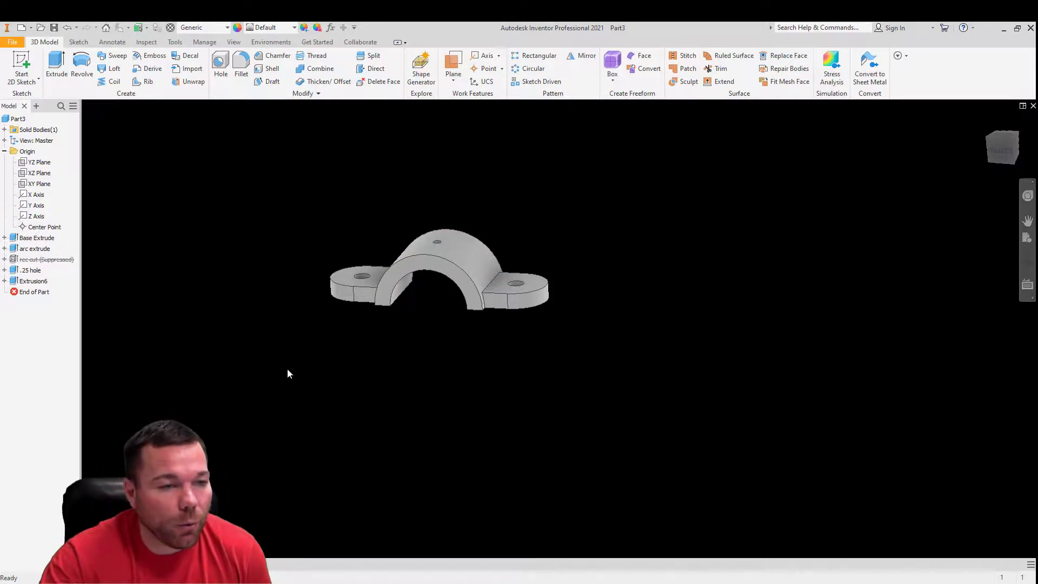
left_click(32, 281)
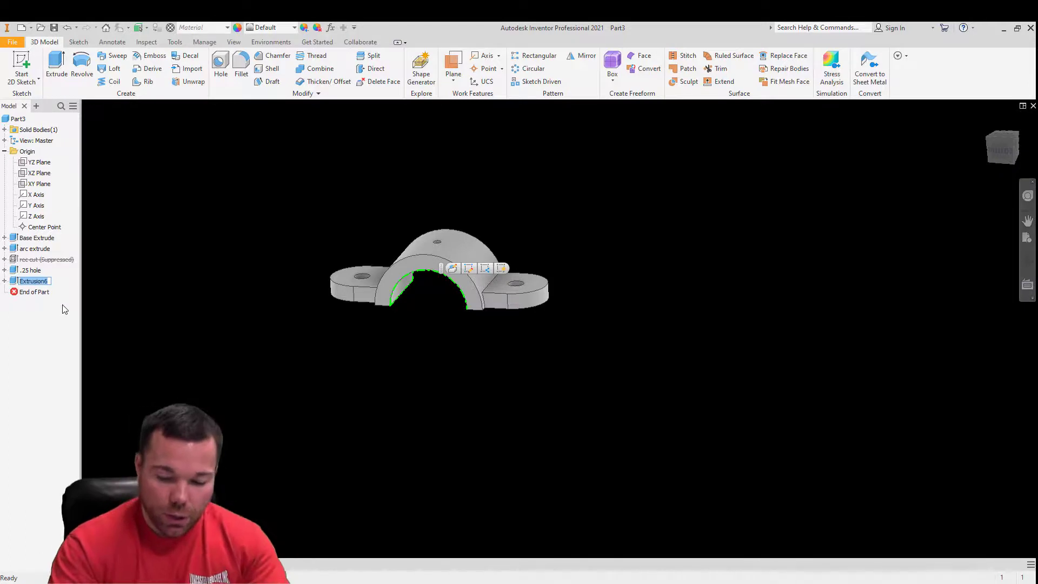
type("2.5 arc e")
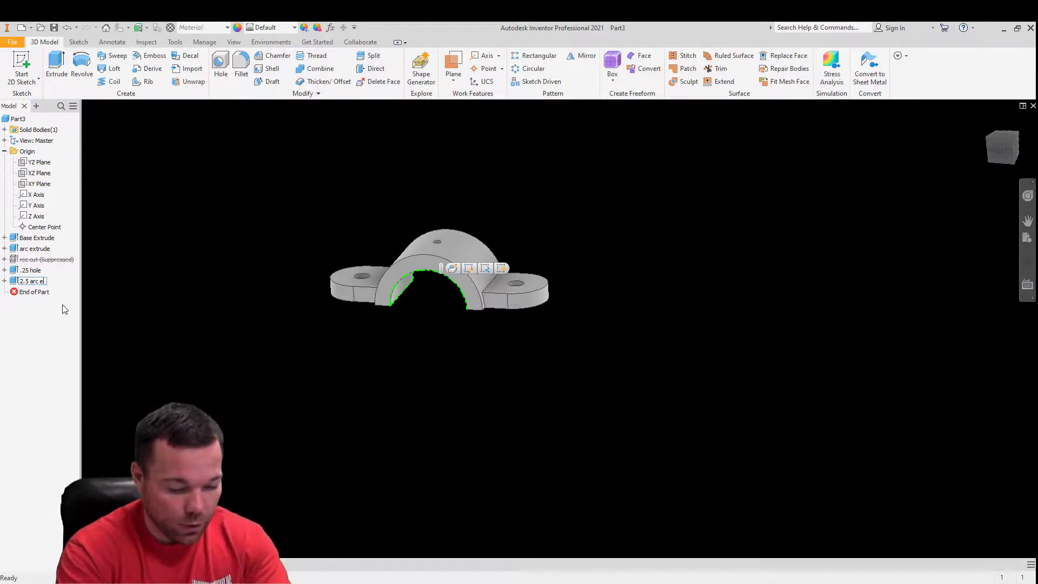
key("BackSpace")
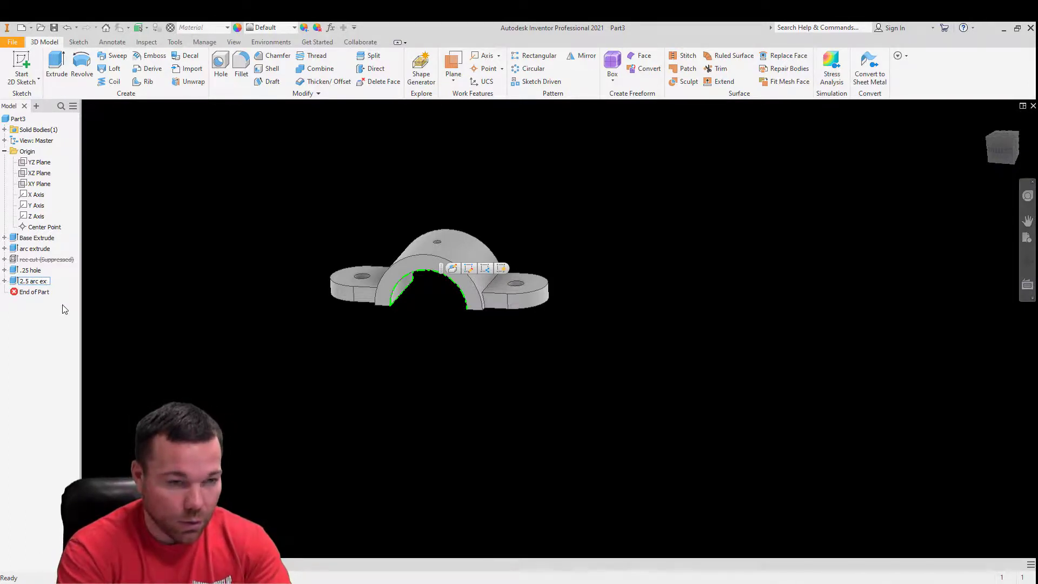
type("cut")
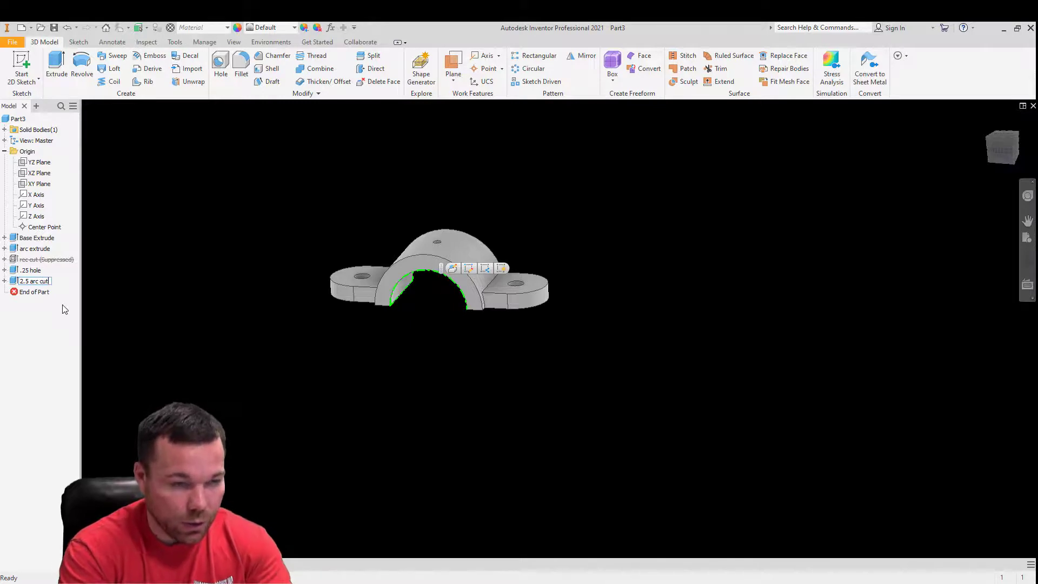
left_click(54, 314)
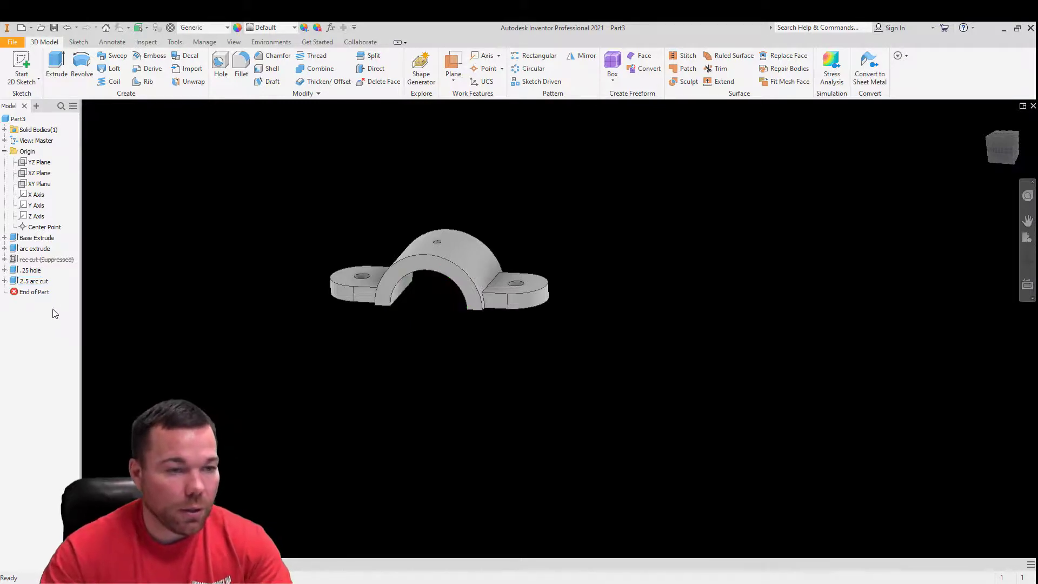
- Unsuppress the rec cut feature
left_click(21, 260)
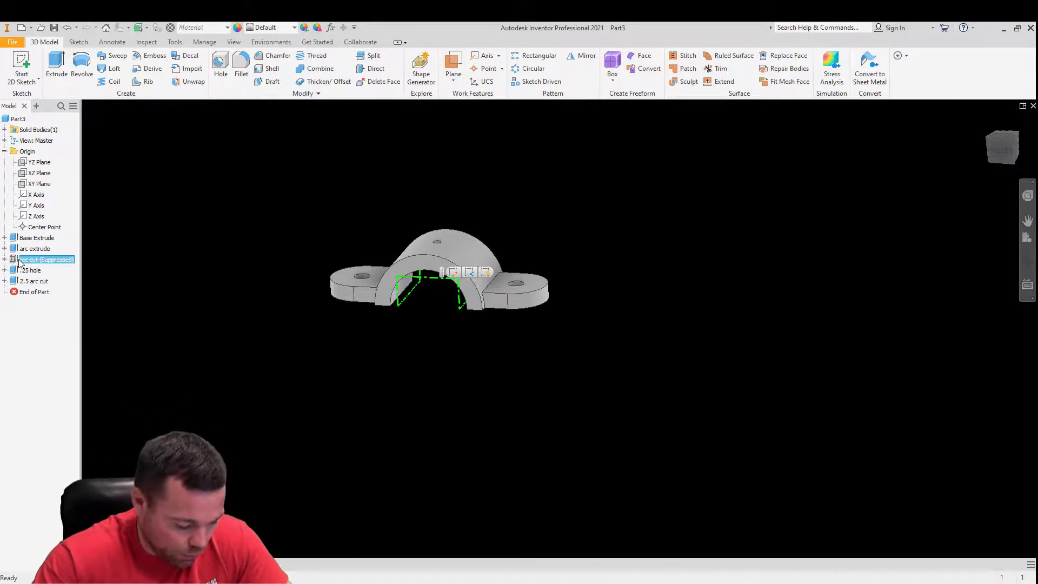
right_click(20, 261)
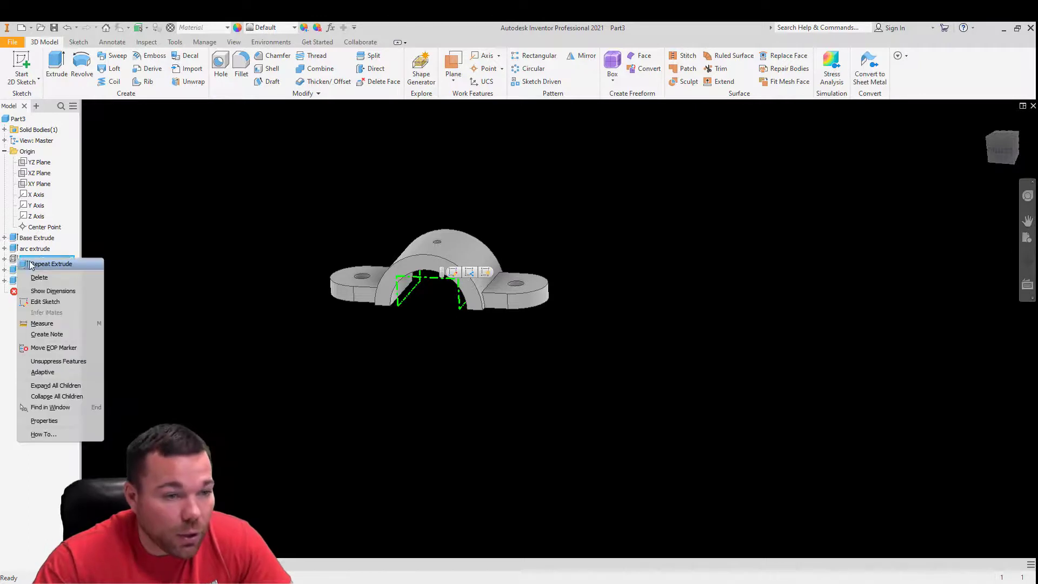
left_click(58, 361)
scroll(475, 329, "up", 5)
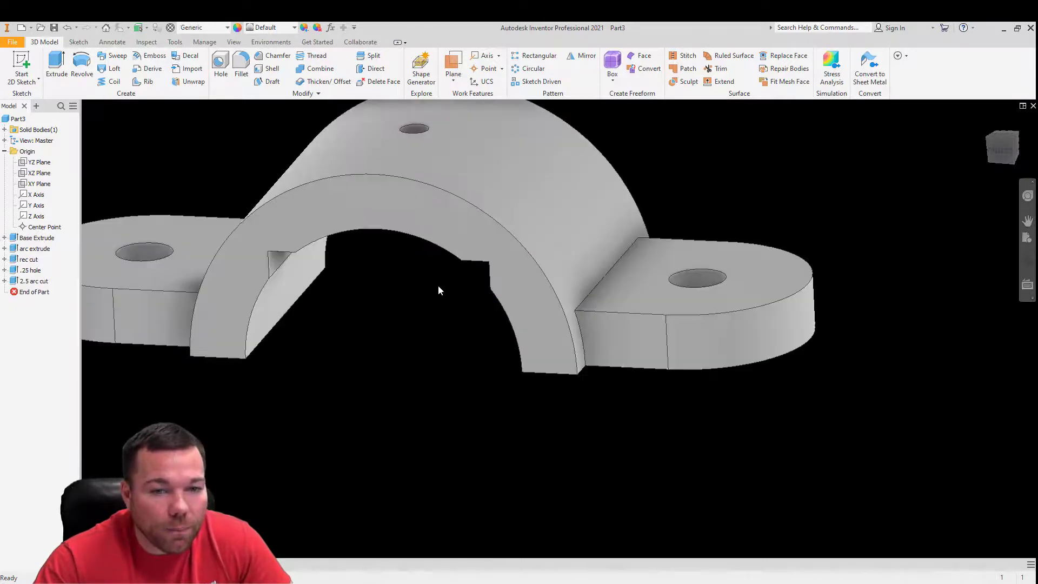
- Suppress the 2.5 arc cut feature
left_click(29, 282)
right_click(29, 282)
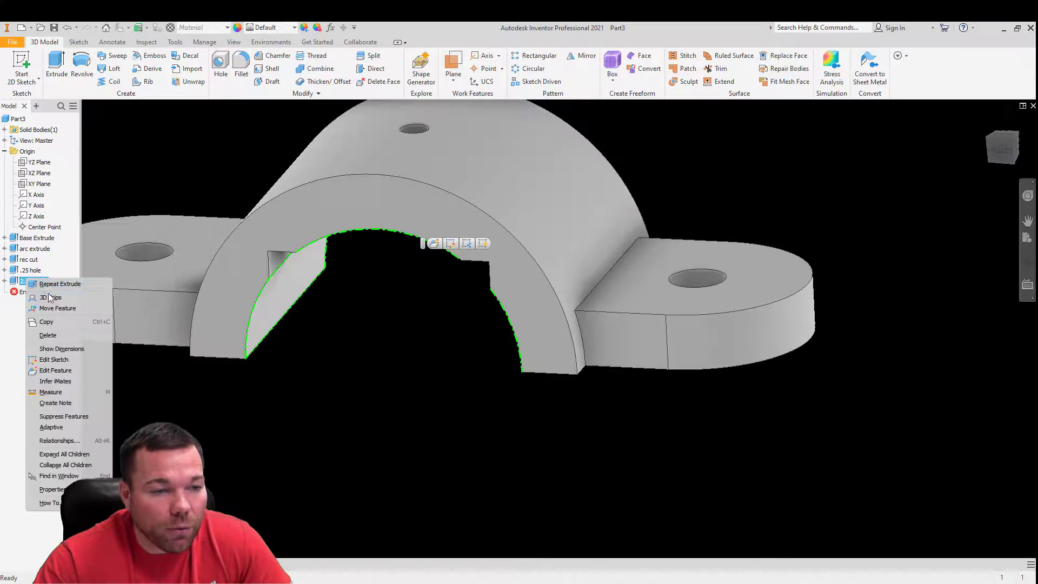
left_click(70, 421)
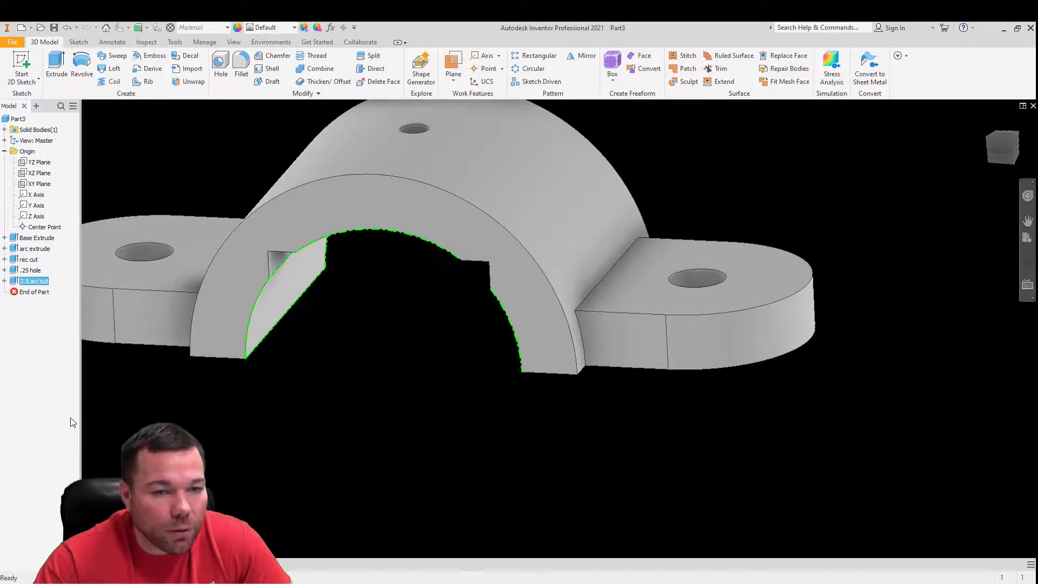
scroll(334, 351, "down", 10)
scroll(331, 347, "up", 8)
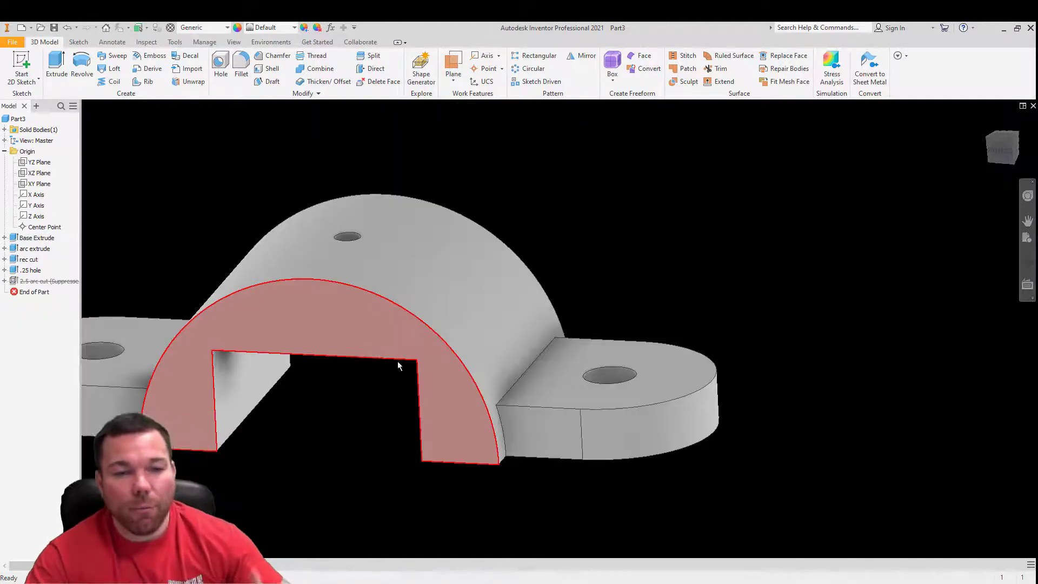
scroll(398, 361, "down", 3)
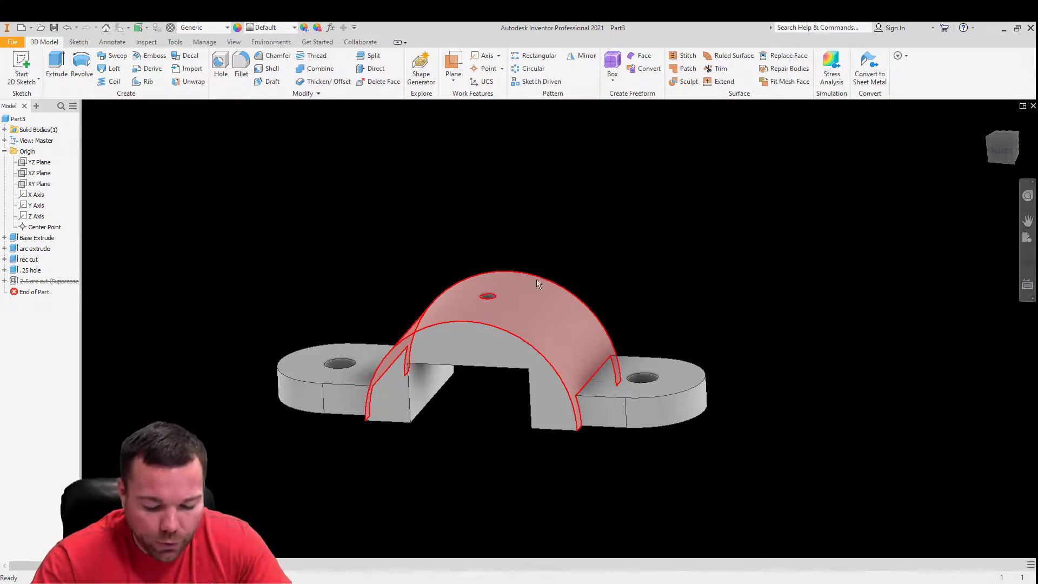
- Add Aluminum 6061 from the Inventor Material Library to the document materials
left_click(174, 44)
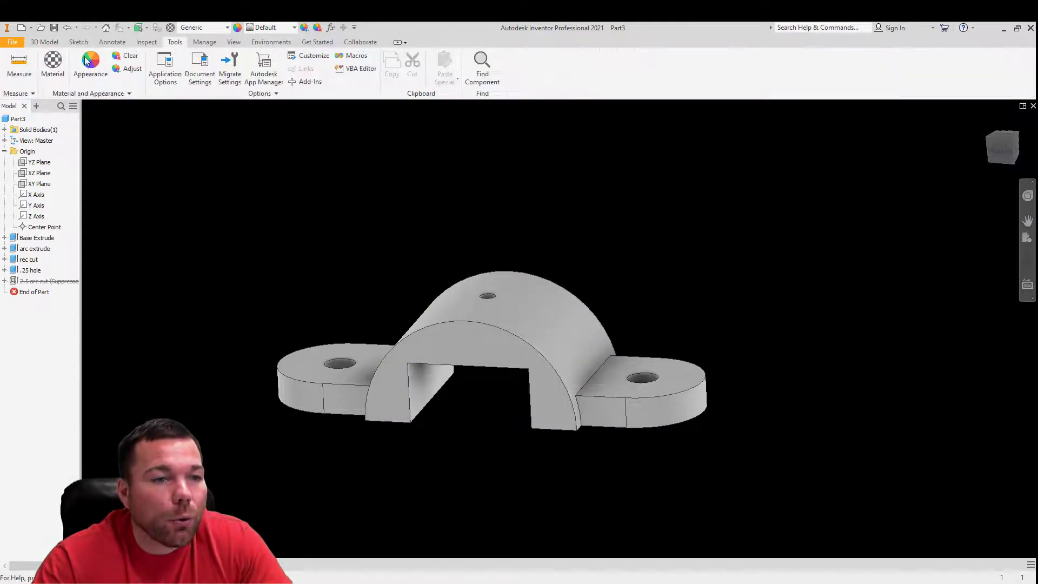
left_click(51, 64)
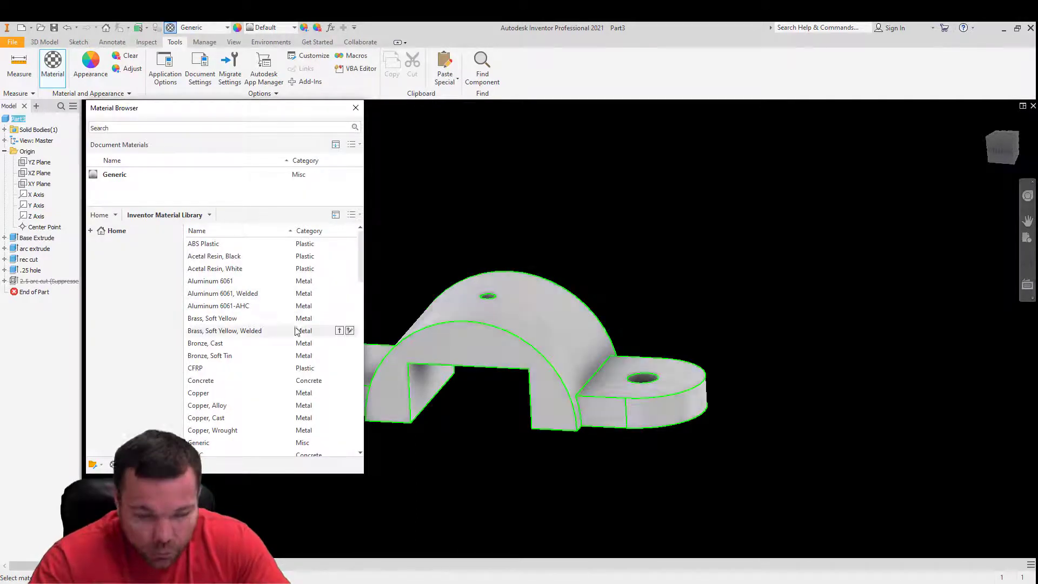
left_click(238, 281)
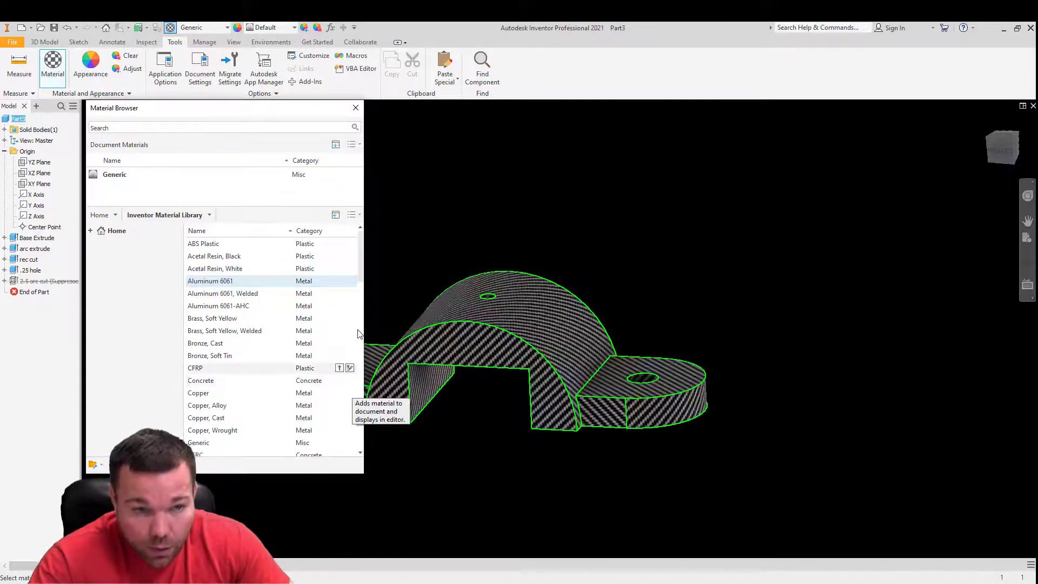
left_click_drag(364, 274, 791, 273)
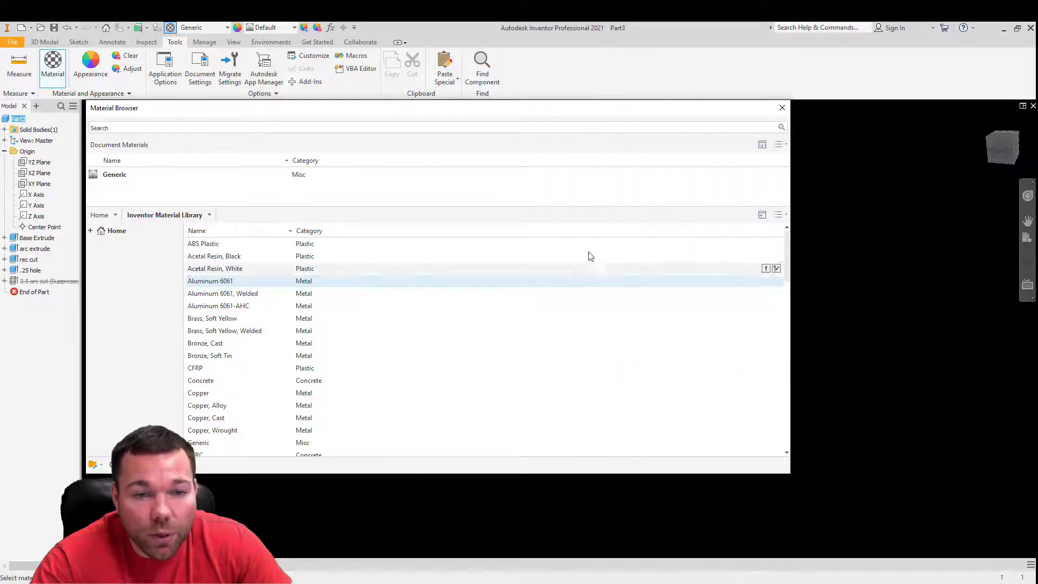
double_click(312, 282)
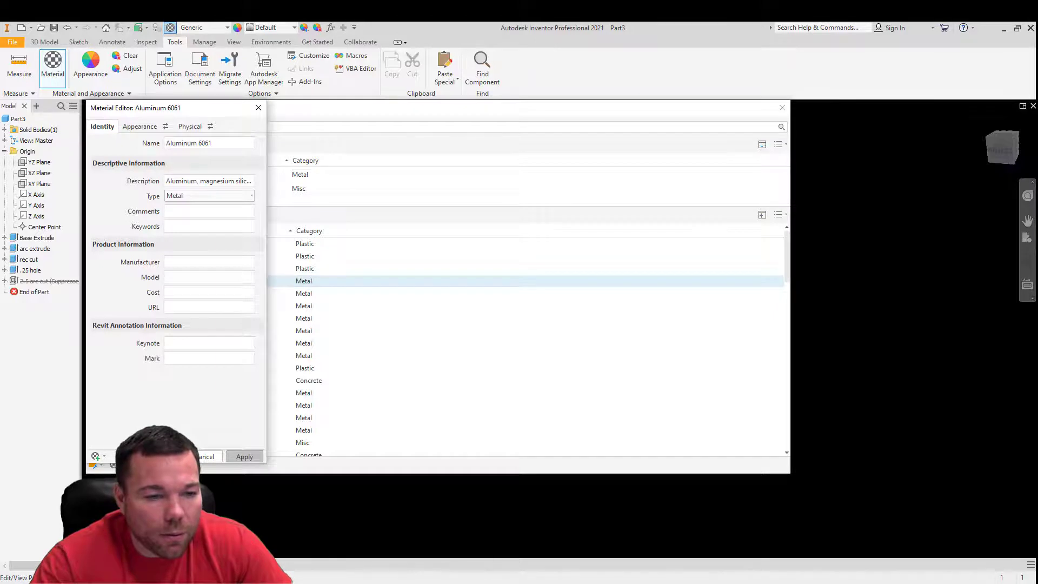
left_click_drag(363, 109, 498, 127)
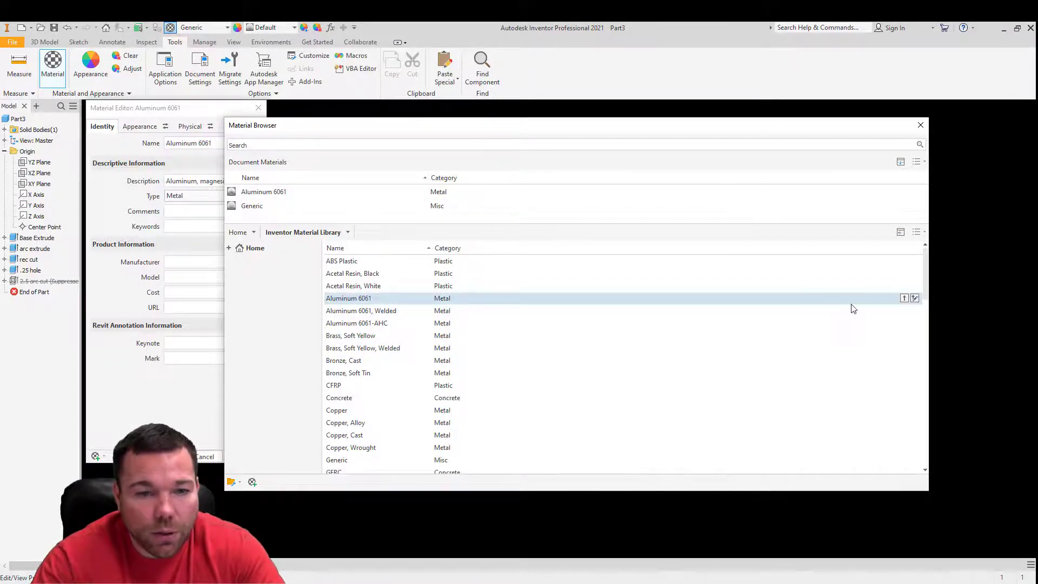
left_click(915, 299)
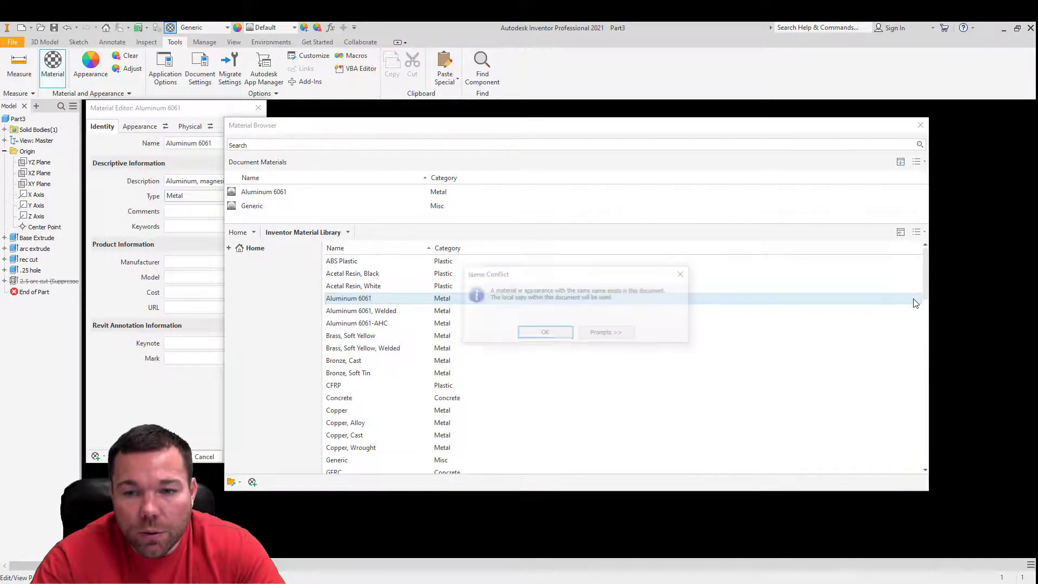
left_click(544, 333)
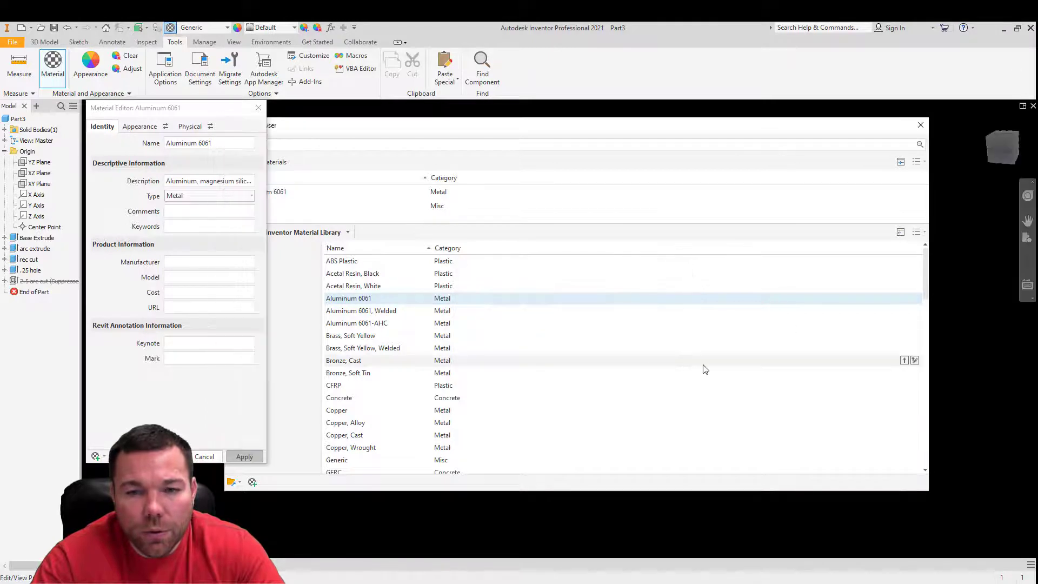
left_click(921, 125)
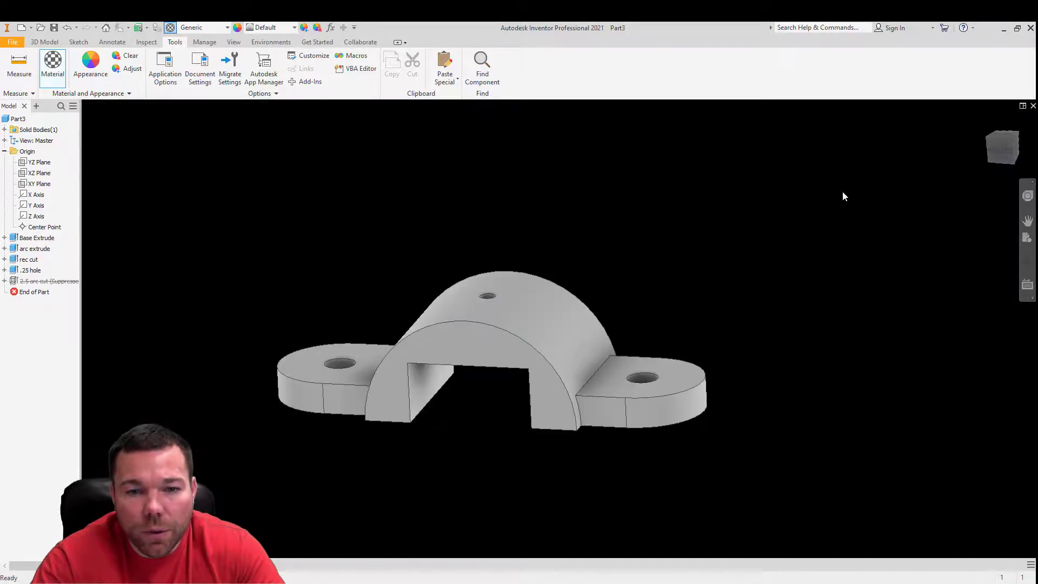
- Assign the Aluminum 6061 document material to the whole part
left_click(481, 308)
left_click(152, 250)
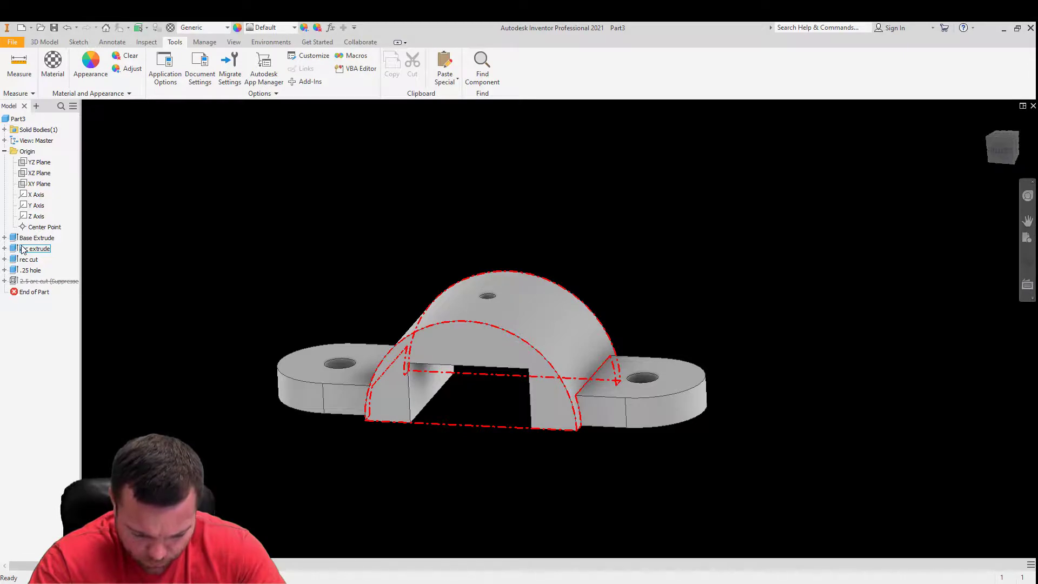
left_click(53, 67)
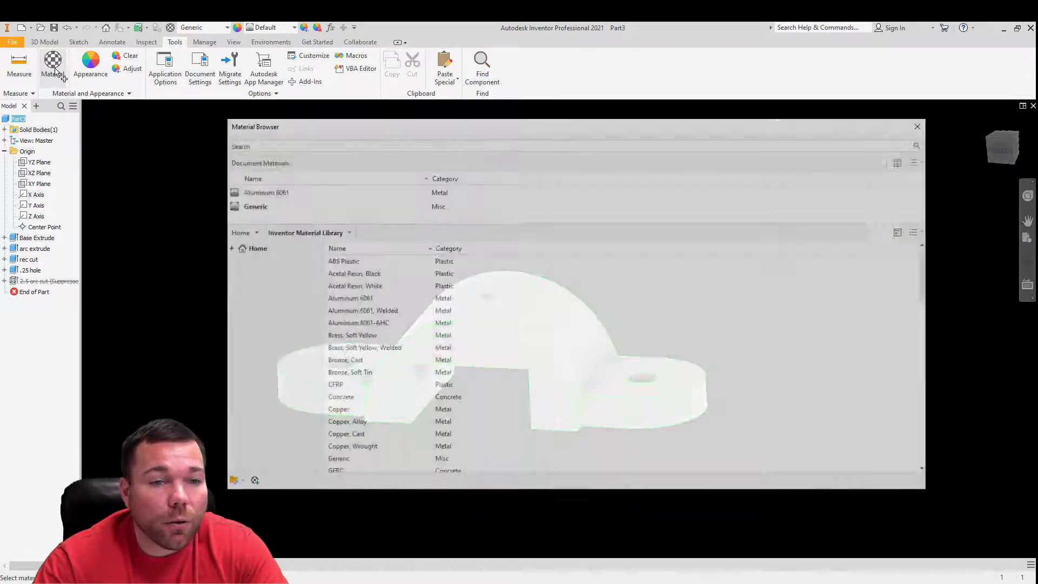
left_click(257, 194)
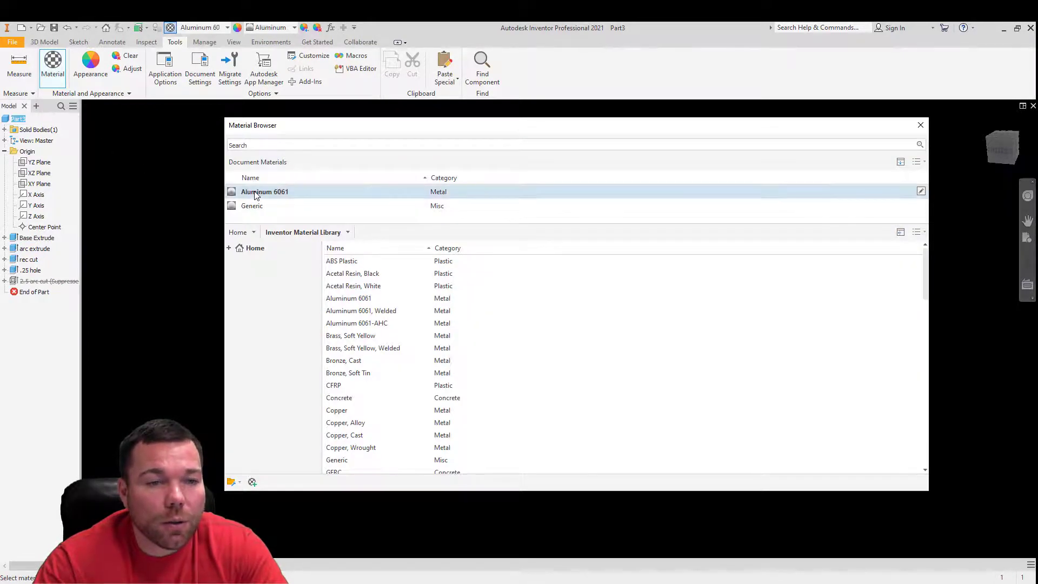
- Examine the identity, appearance and physical properties of the assigned Aluminum 6061 material
double_click(264, 194)
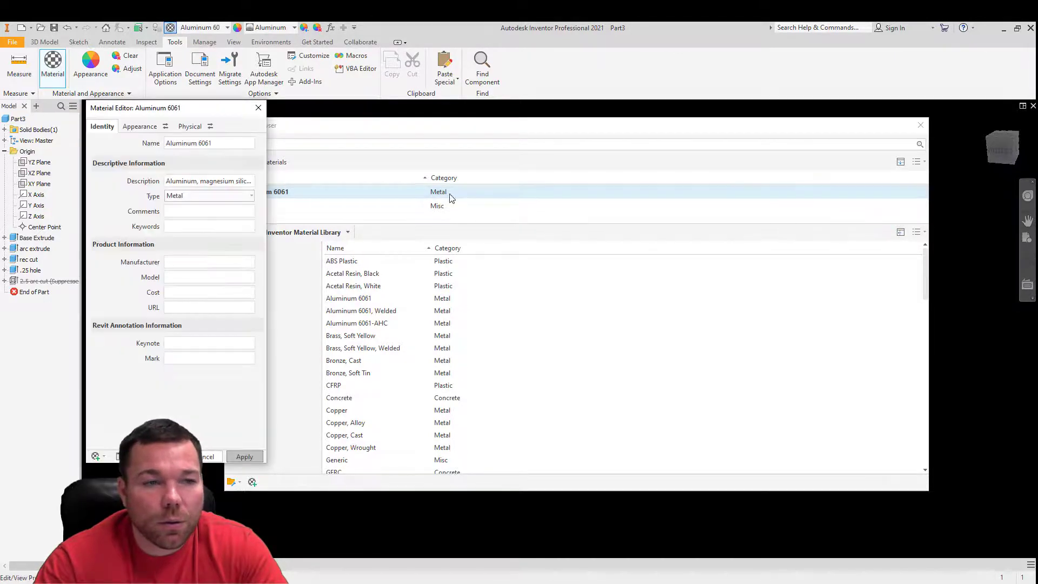
left_click(140, 126)
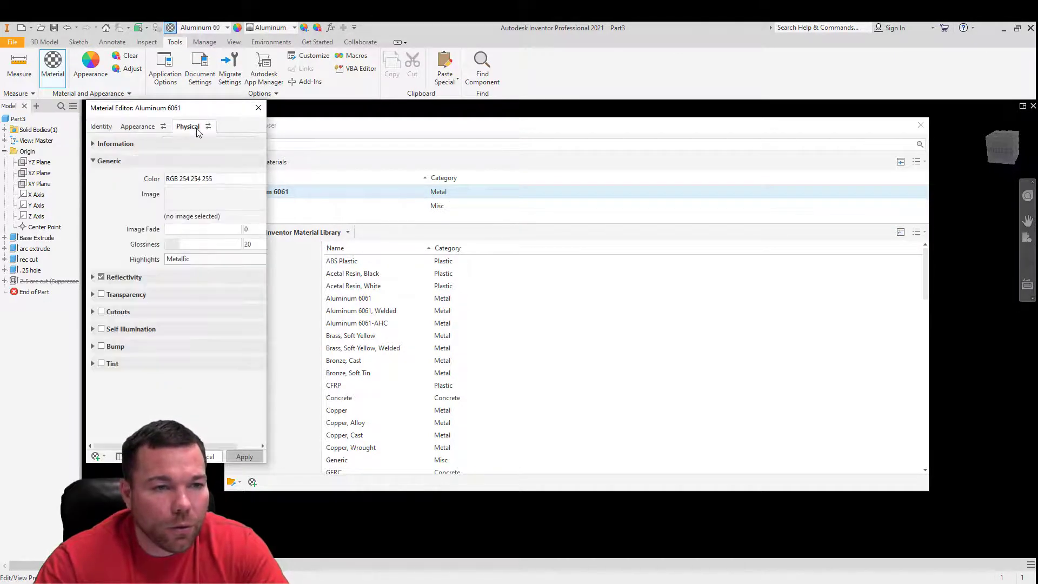
left_click(190, 126)
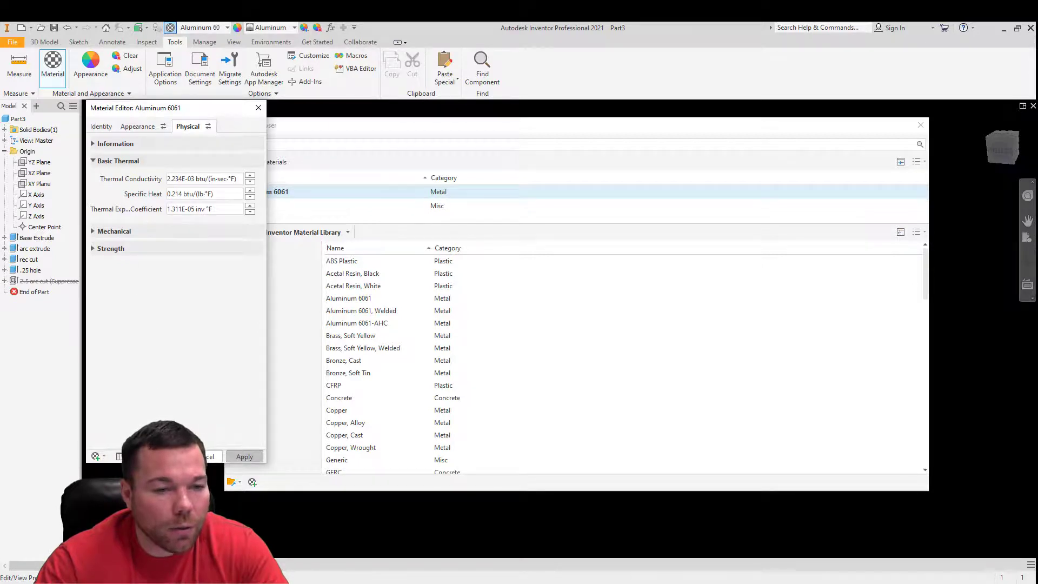
left_click(306, 192)
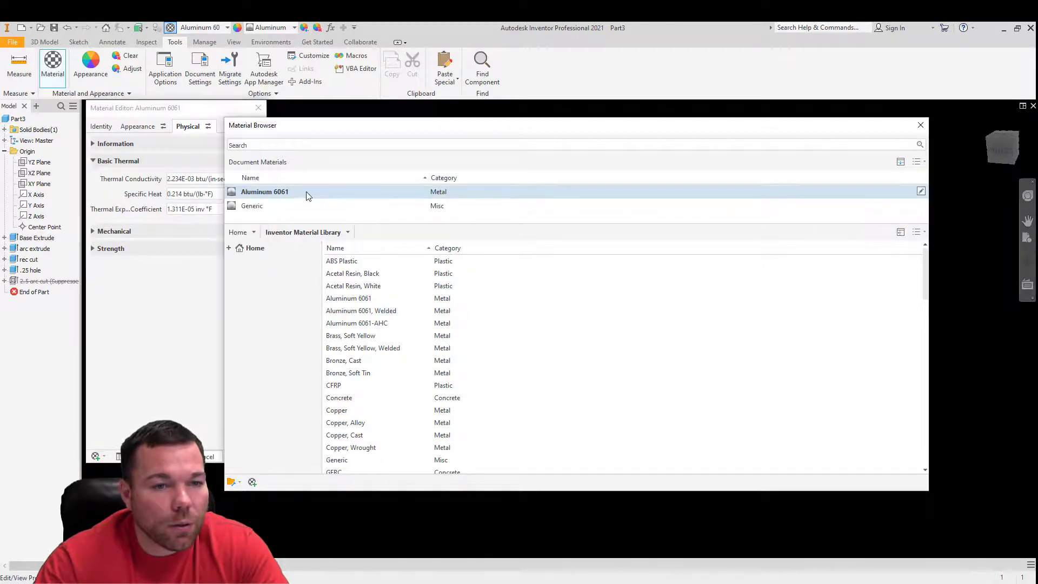
left_click(258, 108)
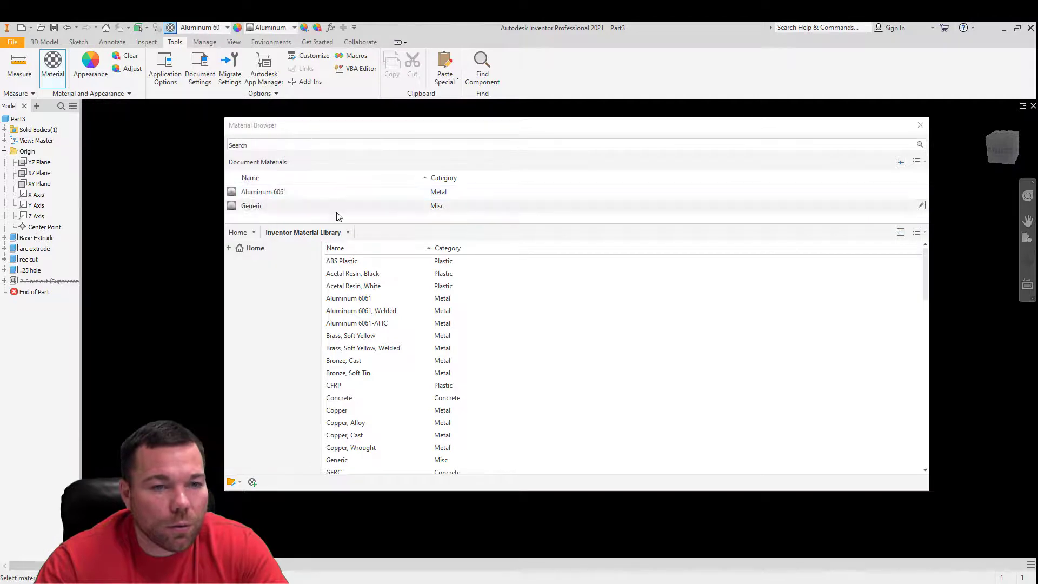
double_click(329, 193)
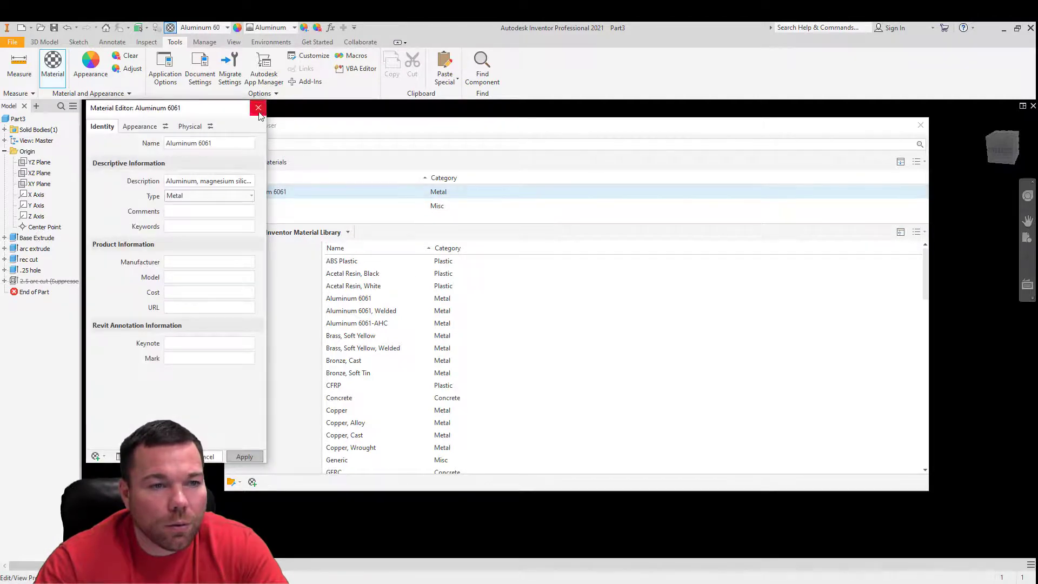
left_click(258, 108)
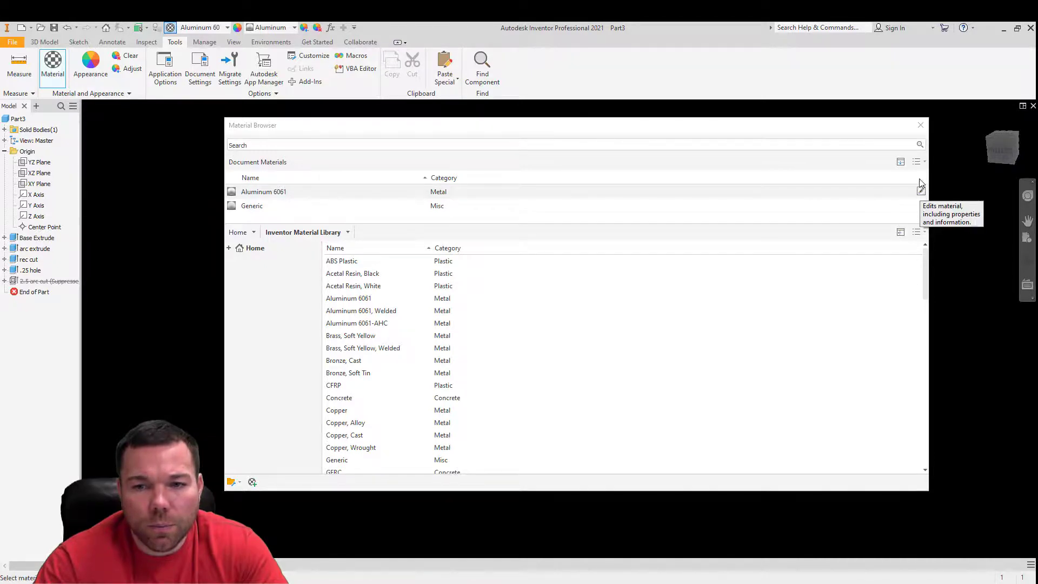
left_click(920, 125)
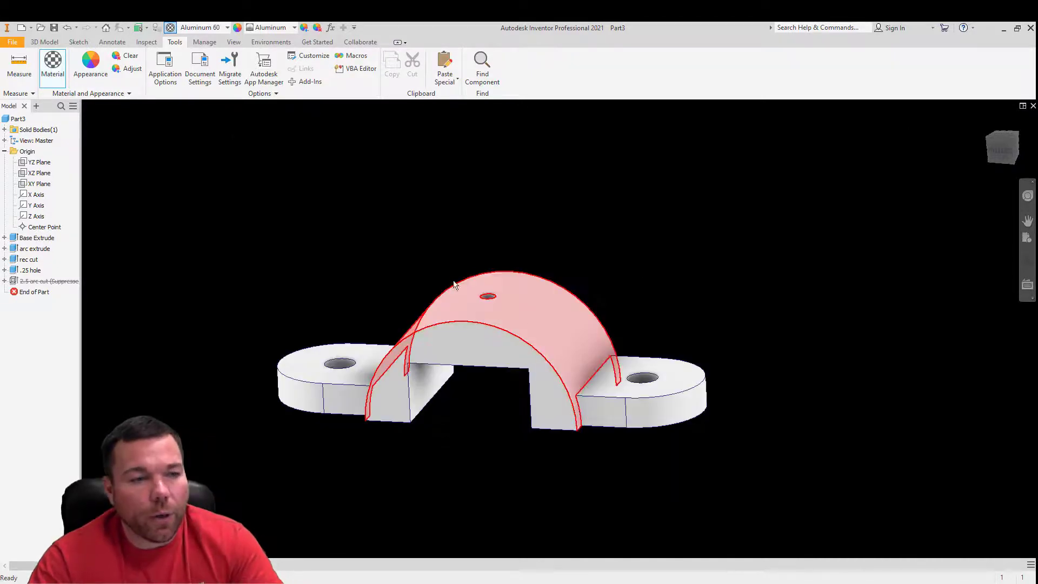
middle_click_drag(607, 355, 507, 364, "shift")
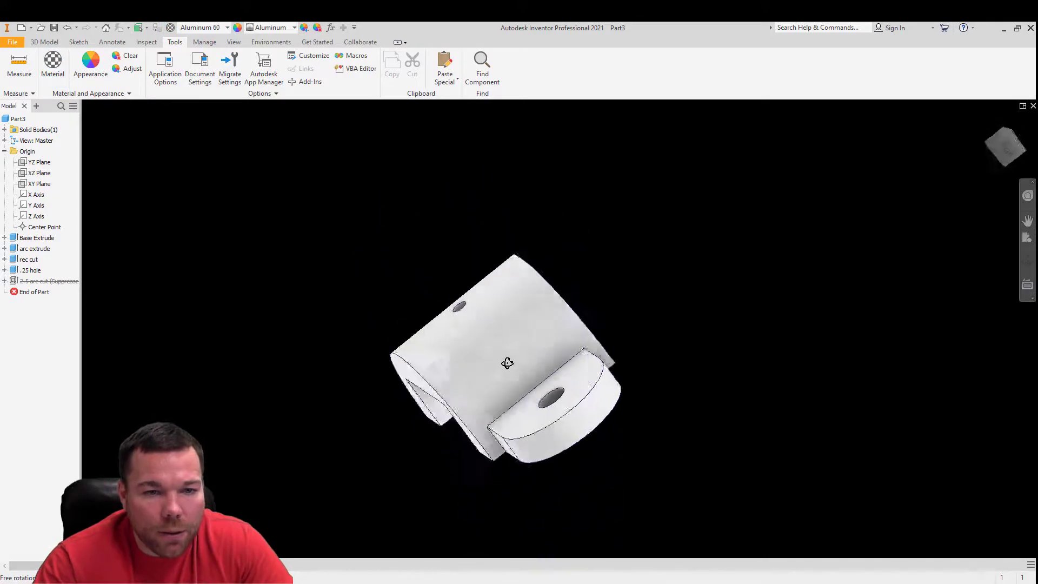
key("F6")
left_click(54, 64)
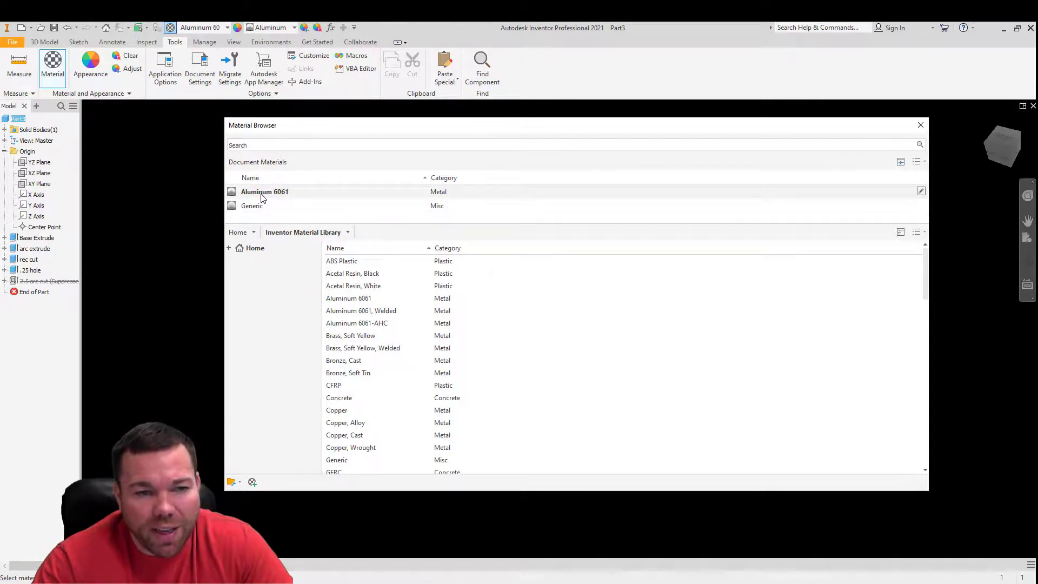
double_click(262, 209)
left_click_drag(399, 128, 450, 154)
double_click(379, 252)
left_click(936, 145)
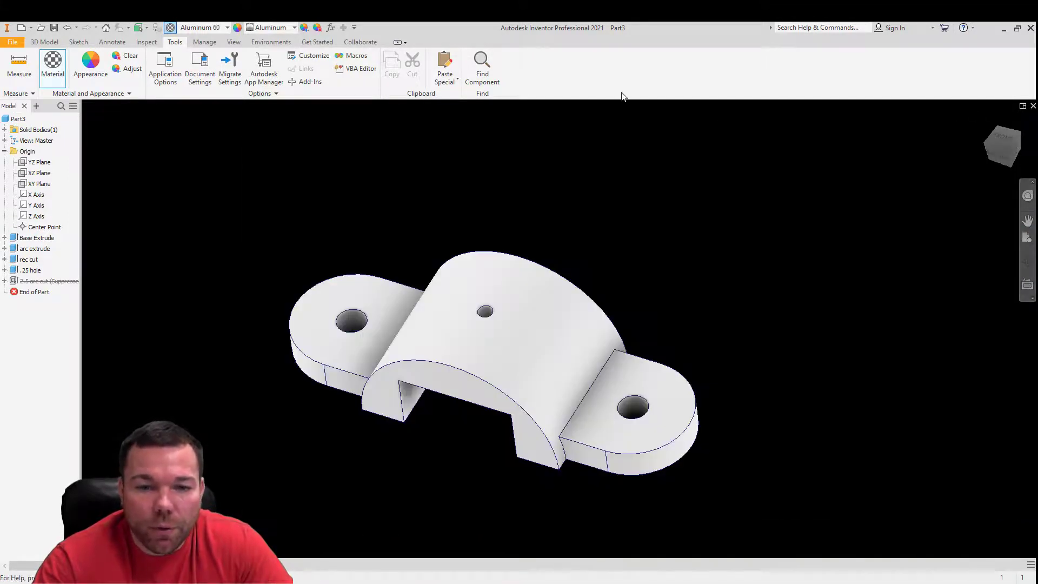
- Check the material assignment in the physical section of the part's iProperties
left_click(16, 120)
right_click(16, 120)
left_click(48, 257)
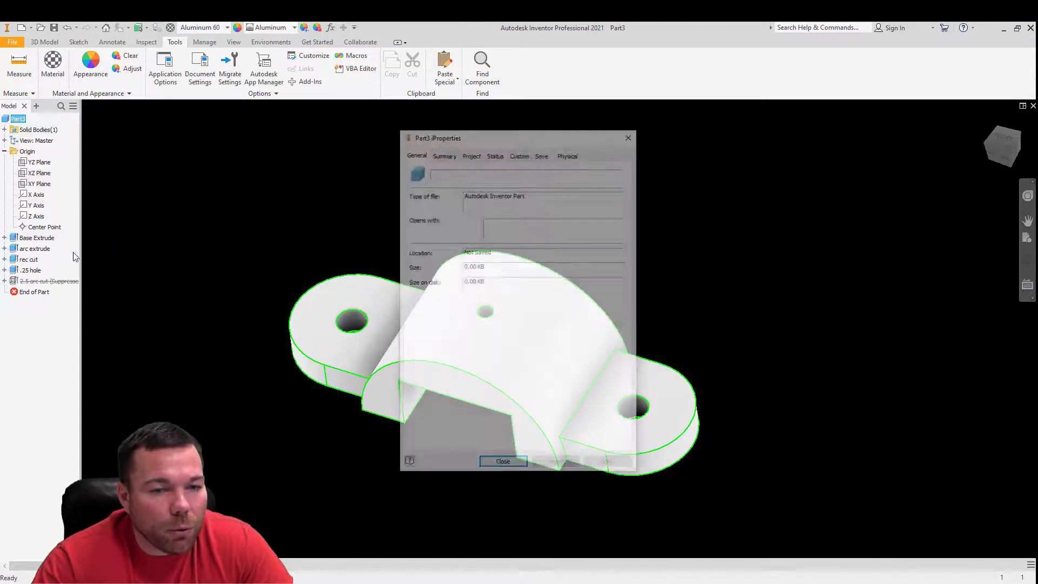
left_click(568, 153)
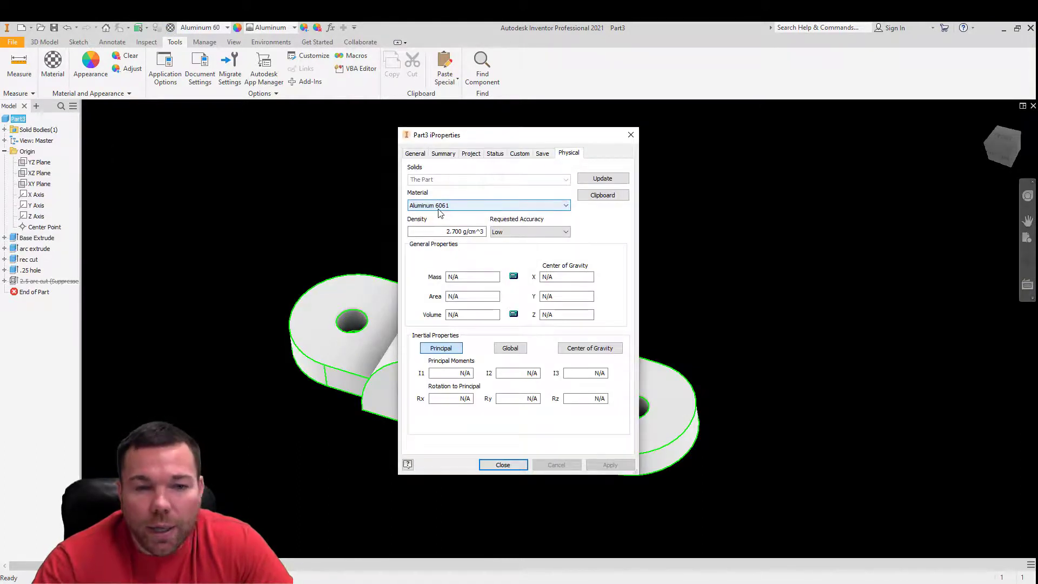
left_click(631, 135)
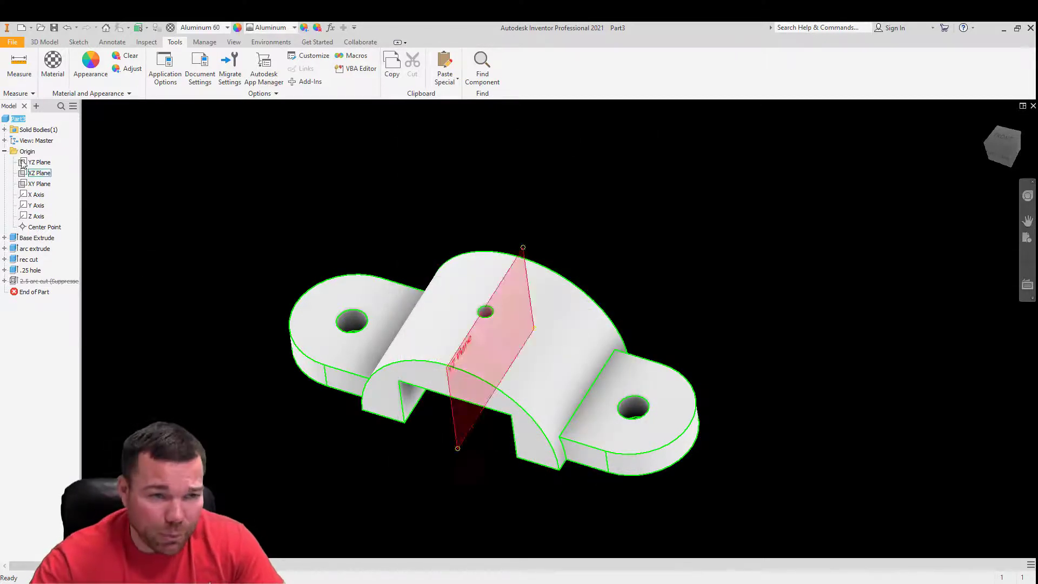
- Open the part's Aluminum 6061 document material for editing and bring up its physical properties
left_click(17, 119)
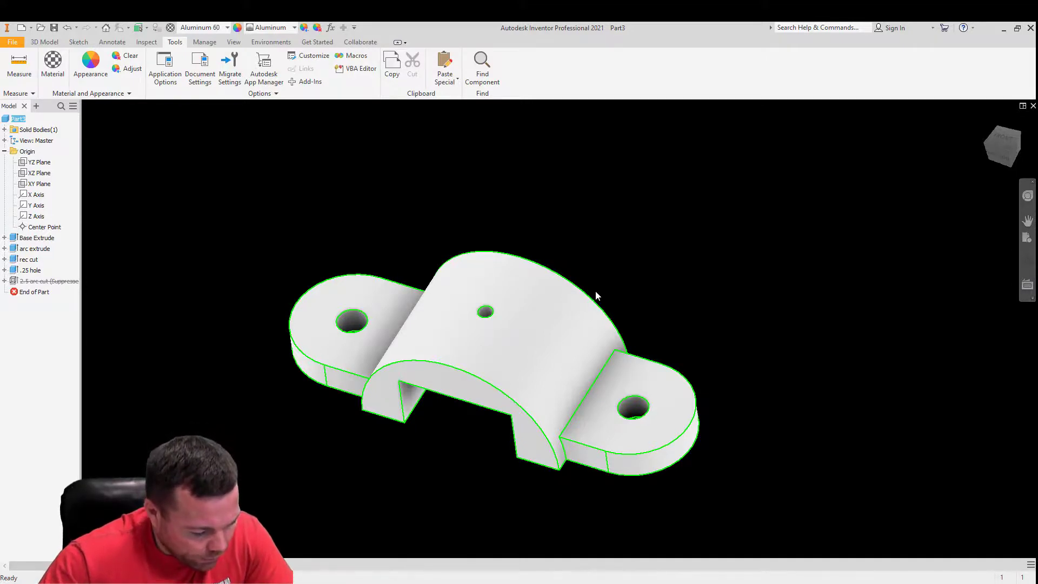
left_click(49, 65)
double_click(316, 212)
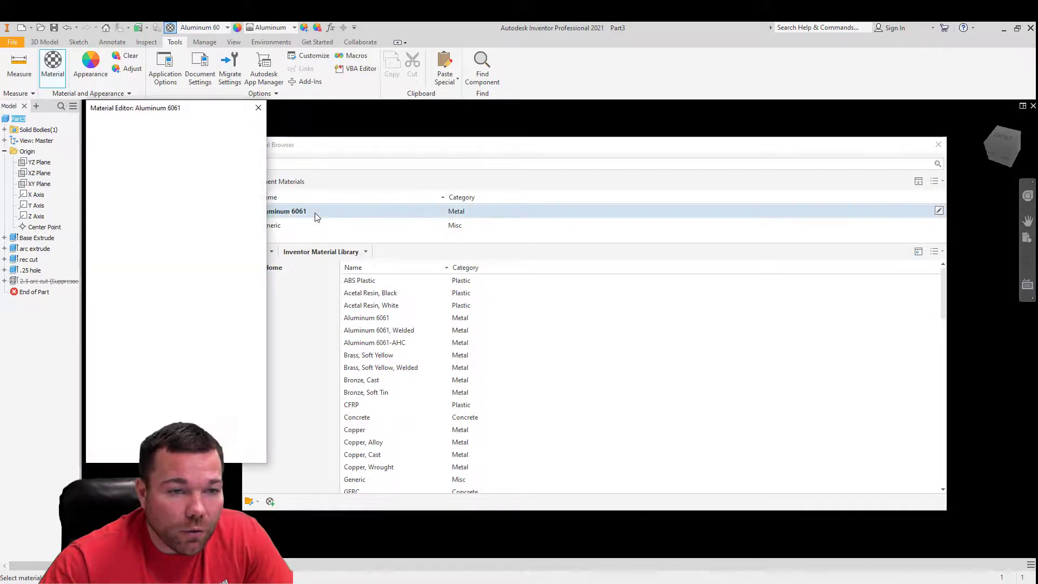
left_click(194, 128)
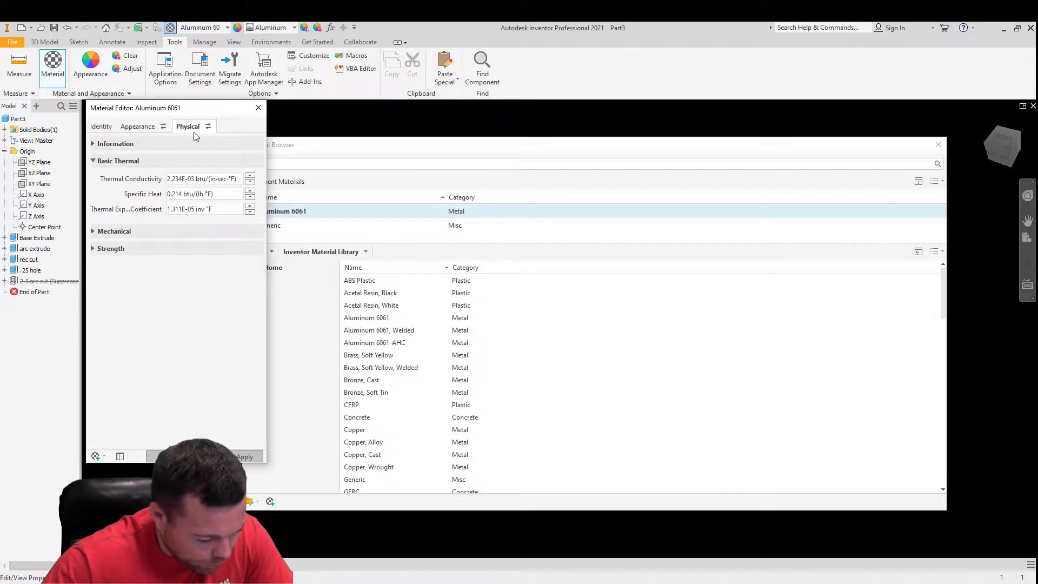
left_click(145, 127)
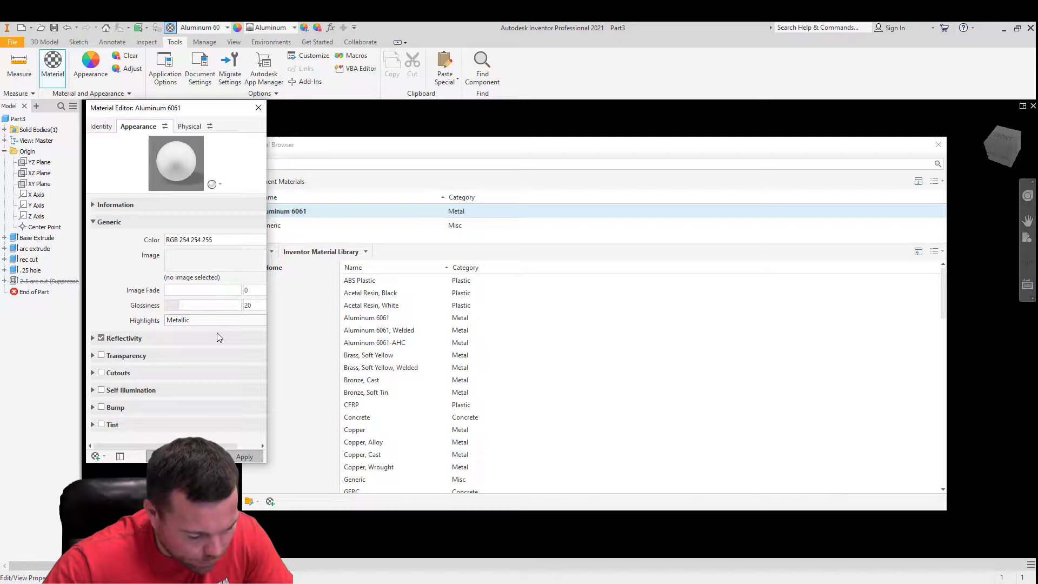
left_click(191, 126)
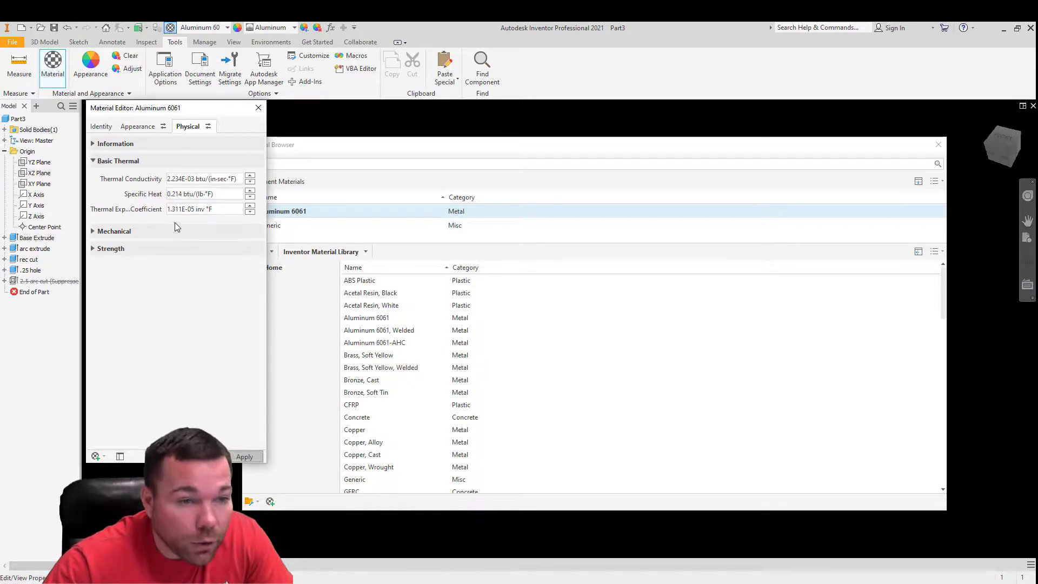
- Set the Young's modulus in Aluminum 6061's mechanical properties to 10.0E6 psi and apply the change
left_click(112, 233)
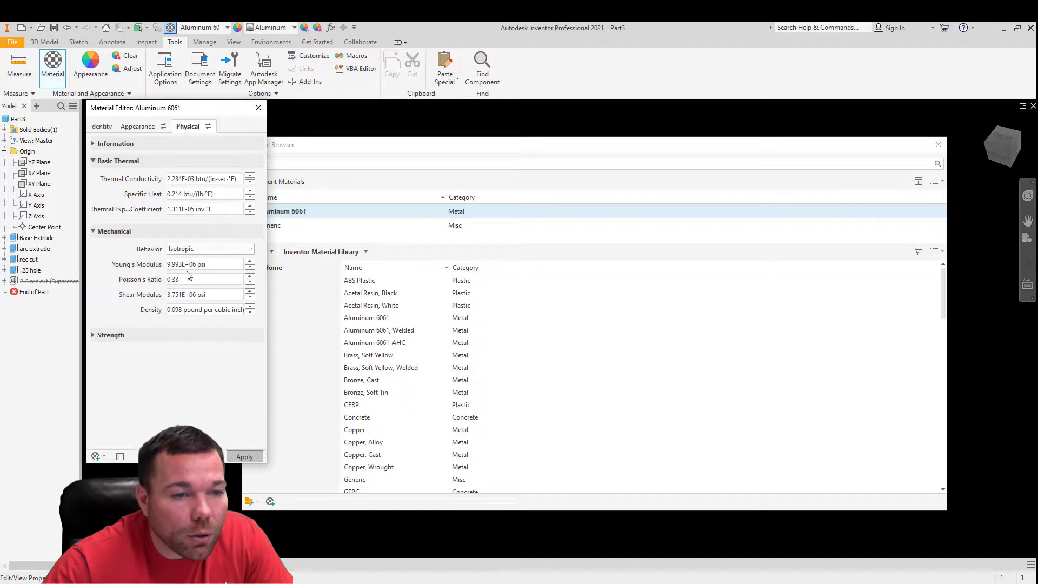
left_click(207, 265)
left_click(207, 265)
left_click_drag(167, 265, 237, 267)
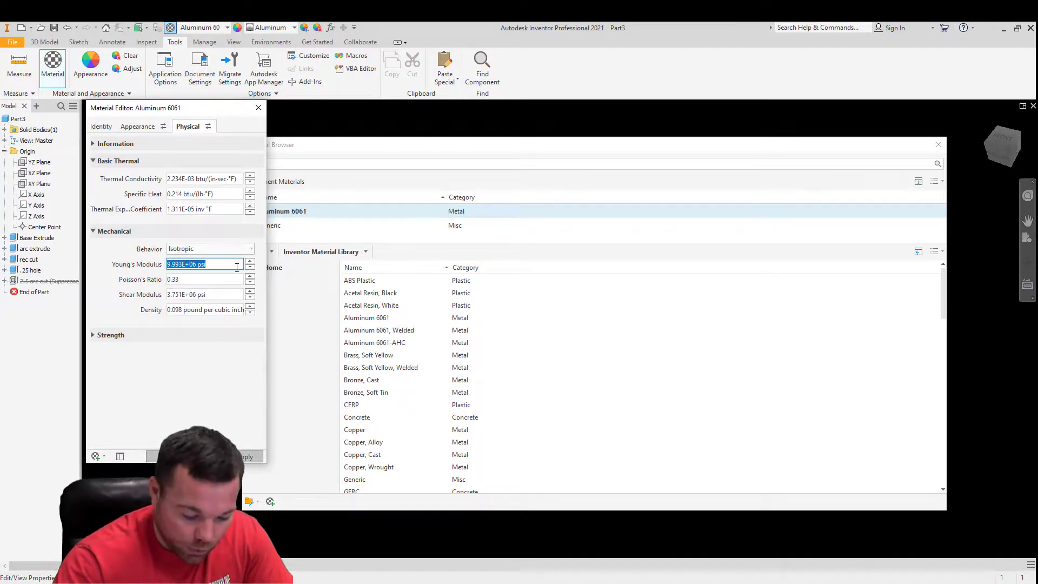
type("1")
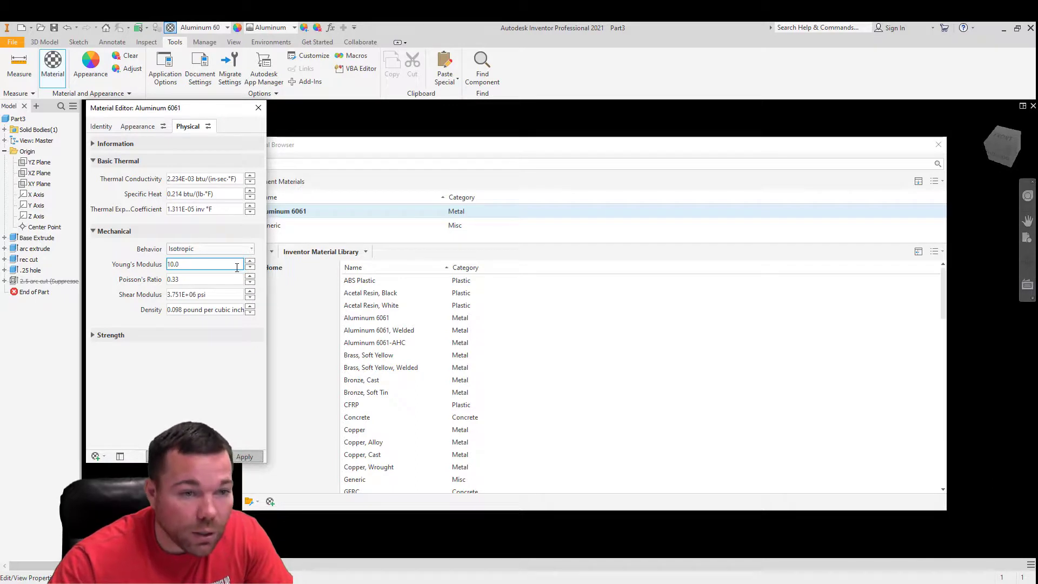
type("0.0")
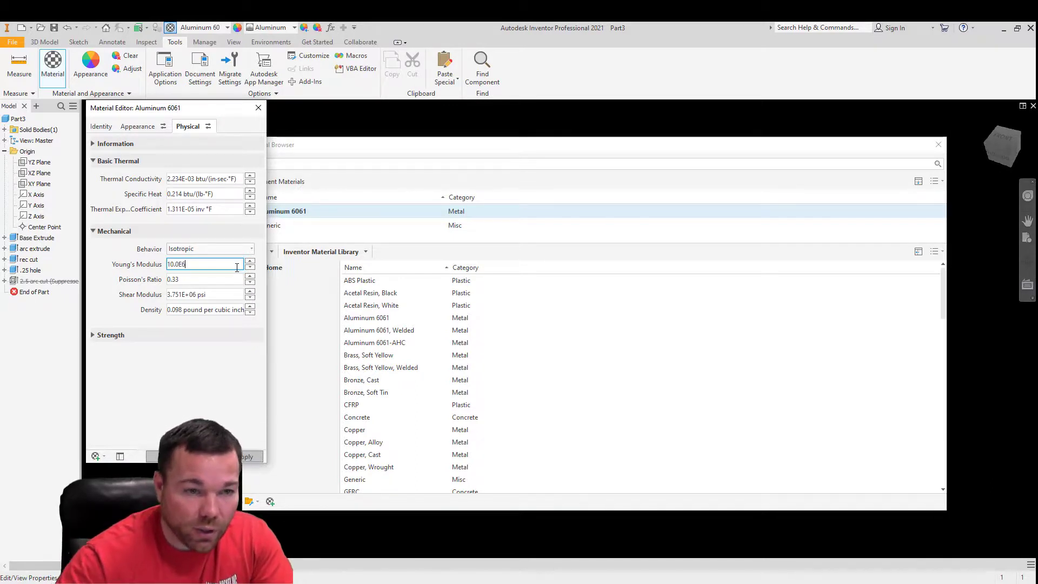
key("Return")
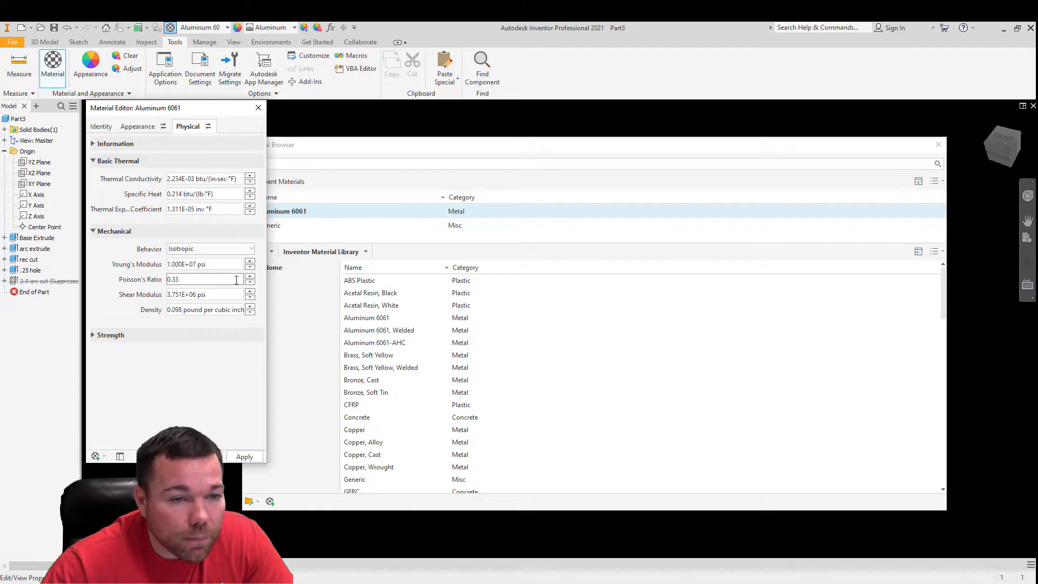
left_click(165, 266)
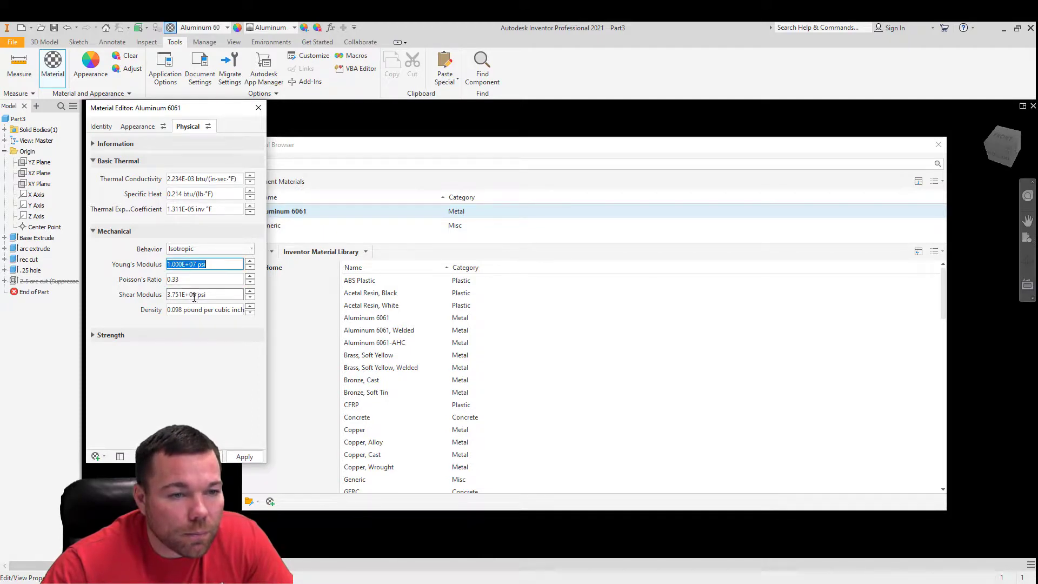
type("10.0e6")
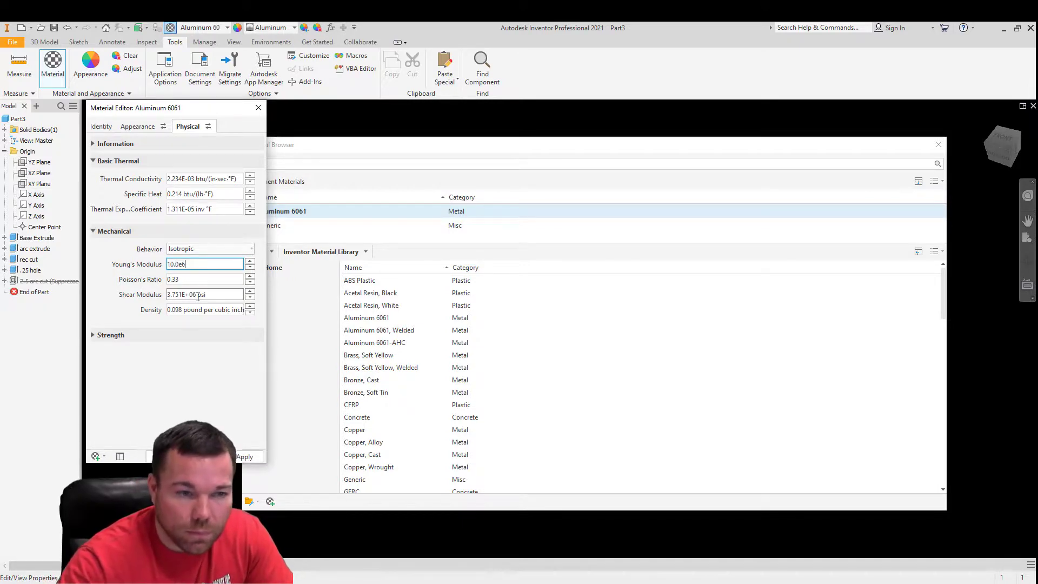
key("Return")
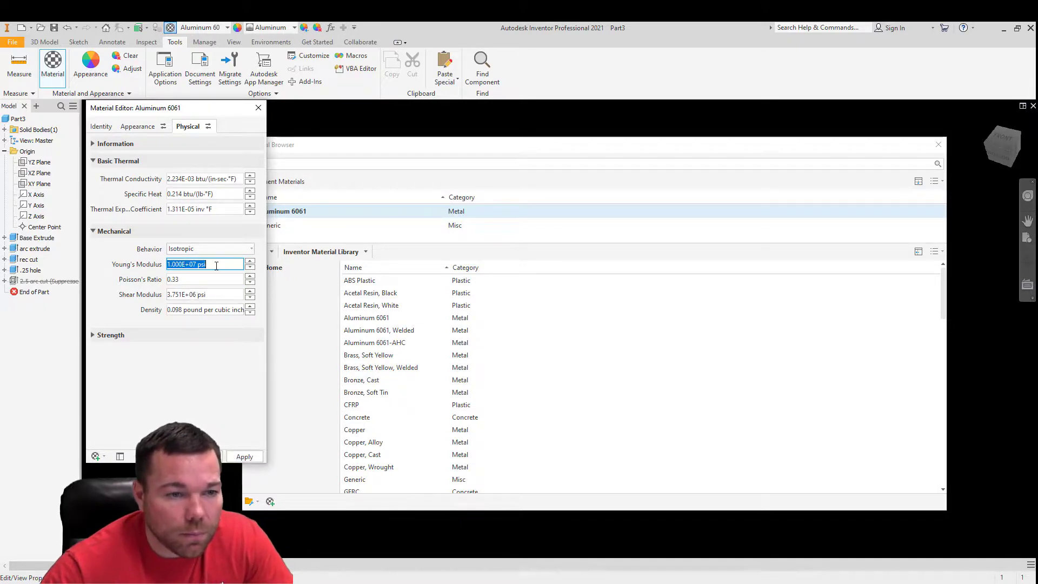
left_click(244, 457)
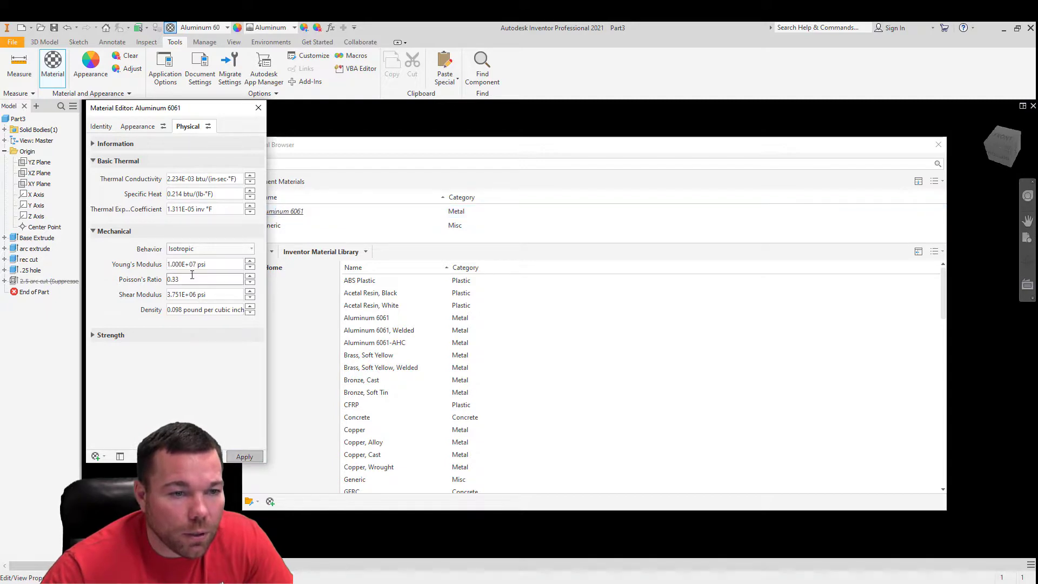
- Set the glossiness of the Aluminum 6061 material's generic appearance to 50 and apply it
left_click(139, 127)
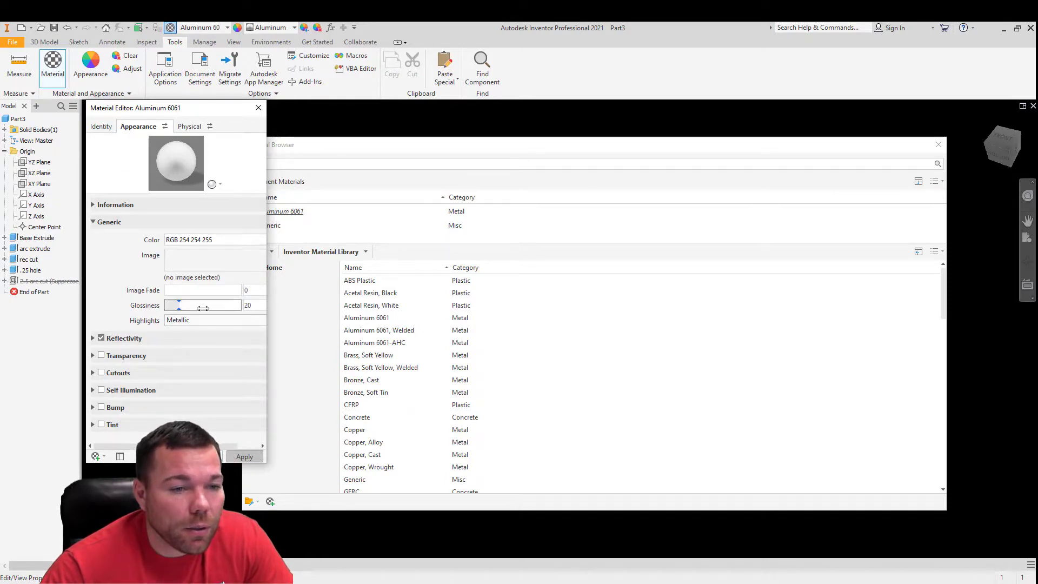
double_click(247, 305)
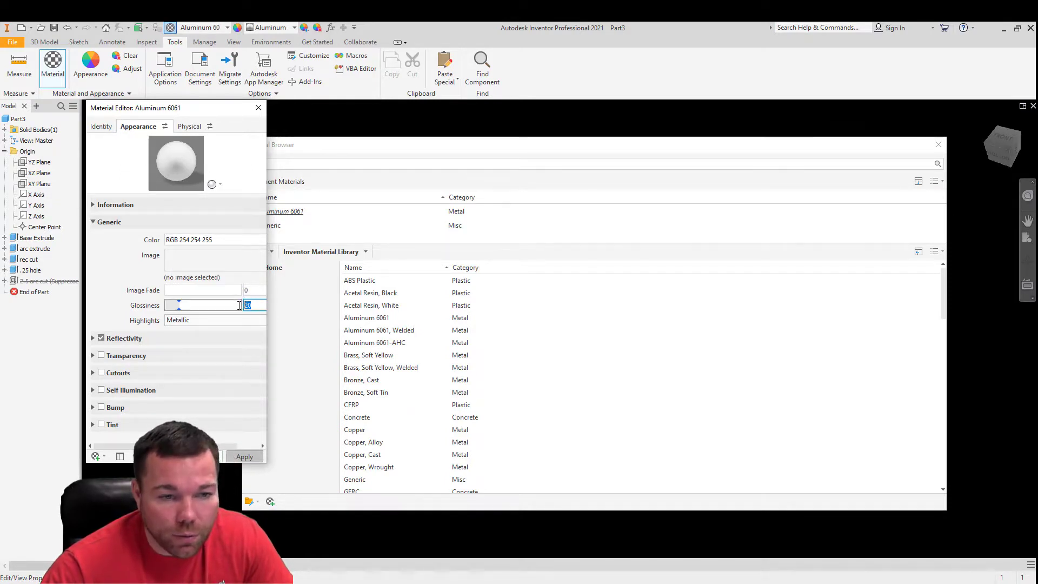
type("50")
key("Return")
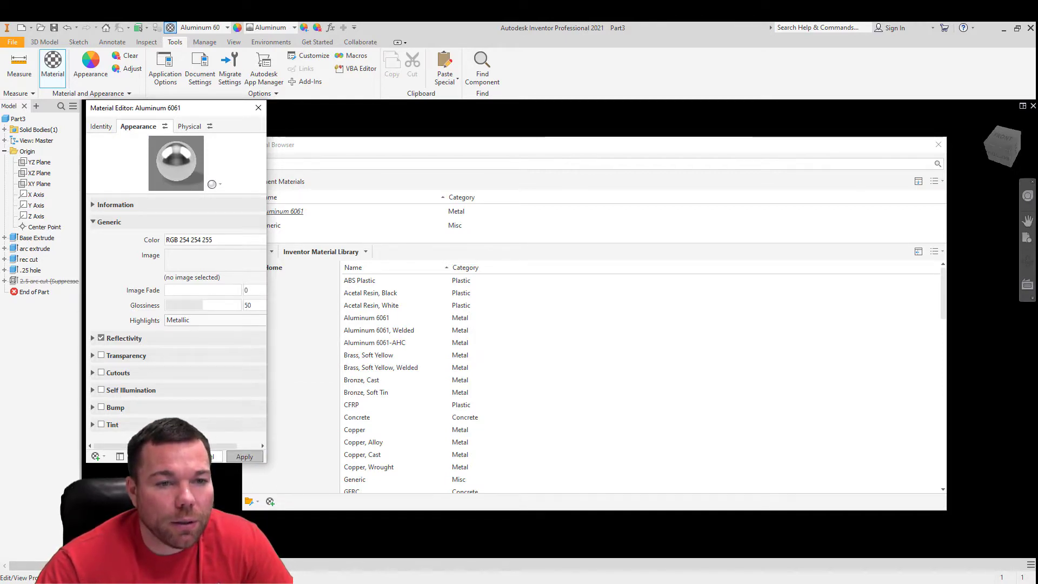
- Close the material editor and the material browser, and inspect the glossier bracket from another angle
left_click(259, 108)
left_click(941, 146)
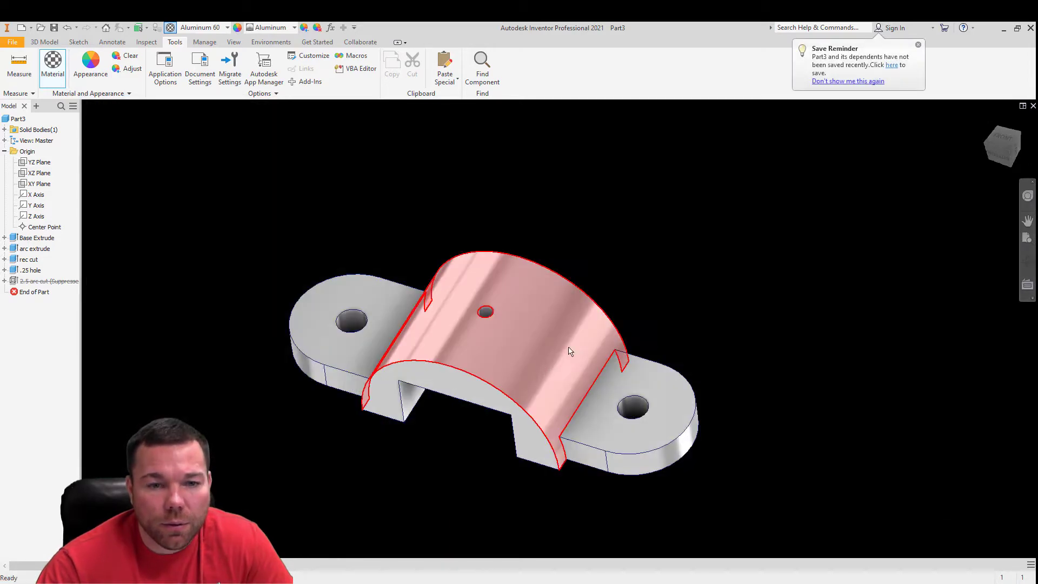
middle_click_drag(641, 342, 626, 287)
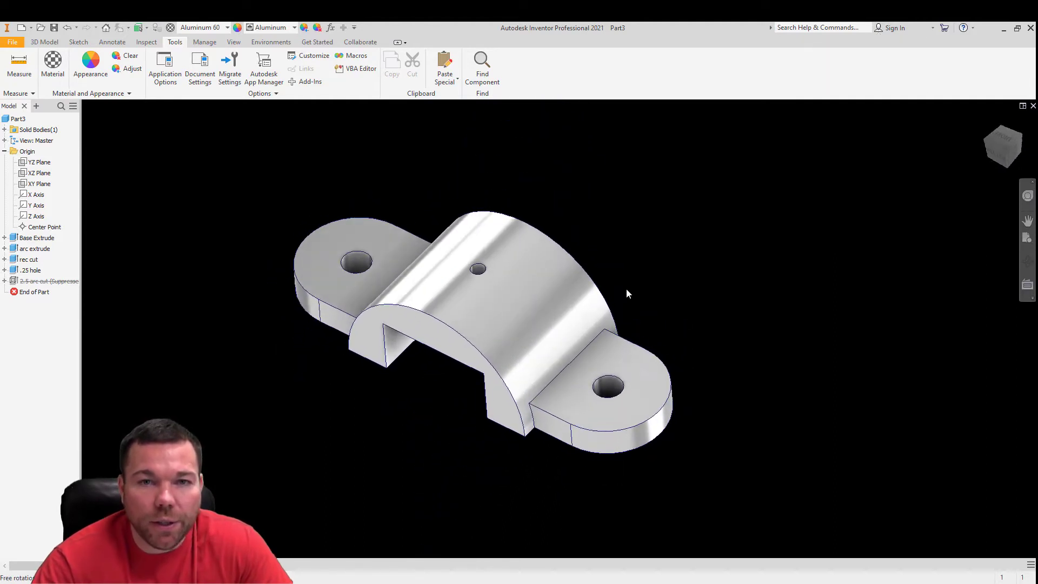